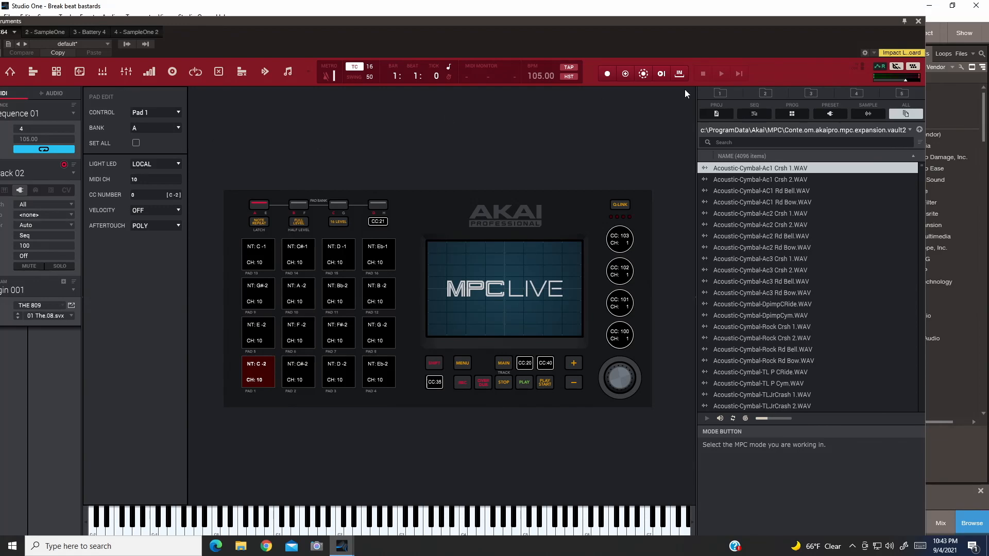
- Close the MPC instrument window and bring up THE 809 plugin window, shifting it slightly upward
{"action": "left_click", "coordinate": [919, 24]}
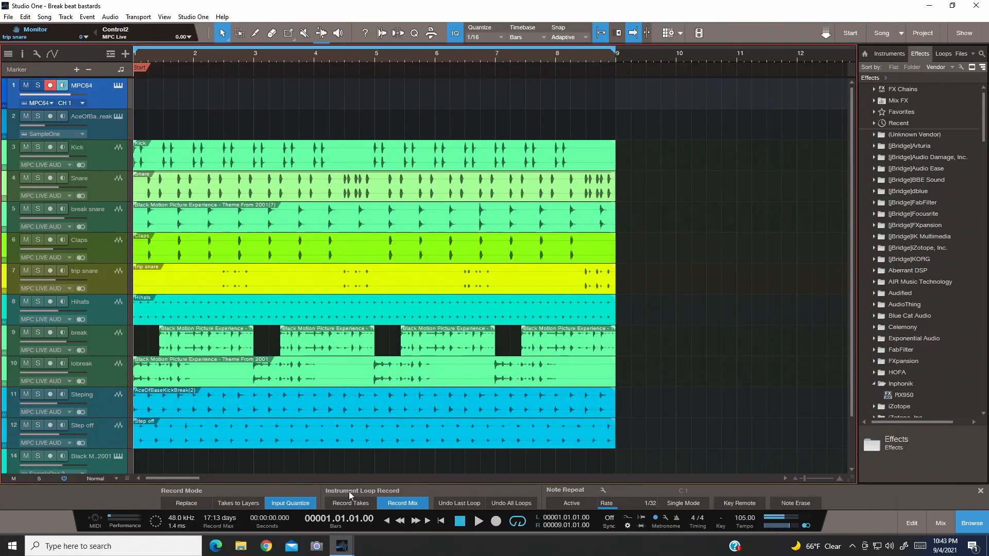
{"action": "mouse_move", "coordinate": [342, 545]}
{"action": "left_click", "coordinate": [360, 522]}
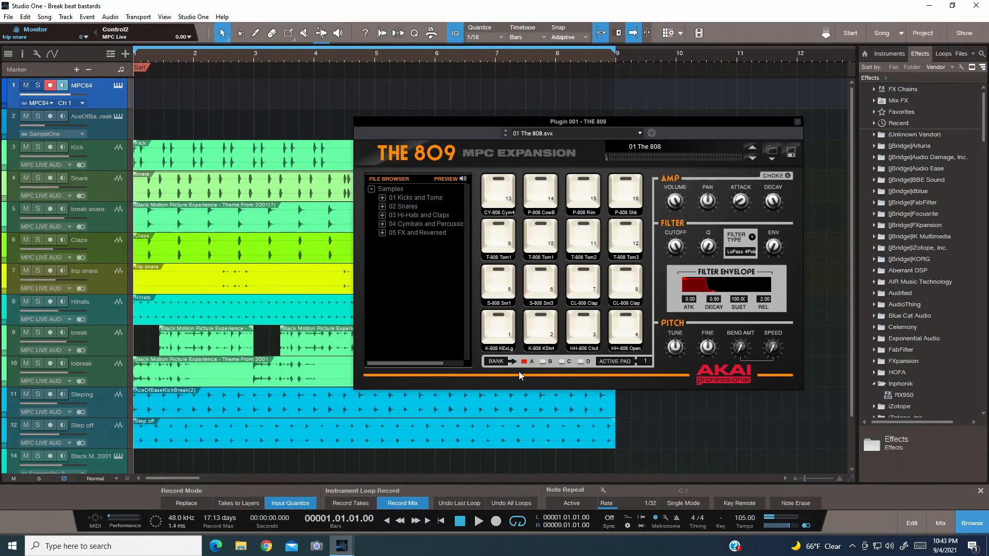
{"action": "left_click_drag", "start_coordinate": [579, 120], "coordinate": [591, 87]}
- Solo the MPC64 track and look over the mute state of the remaining tracks
{"action": "left_click", "coordinate": [37, 85]}
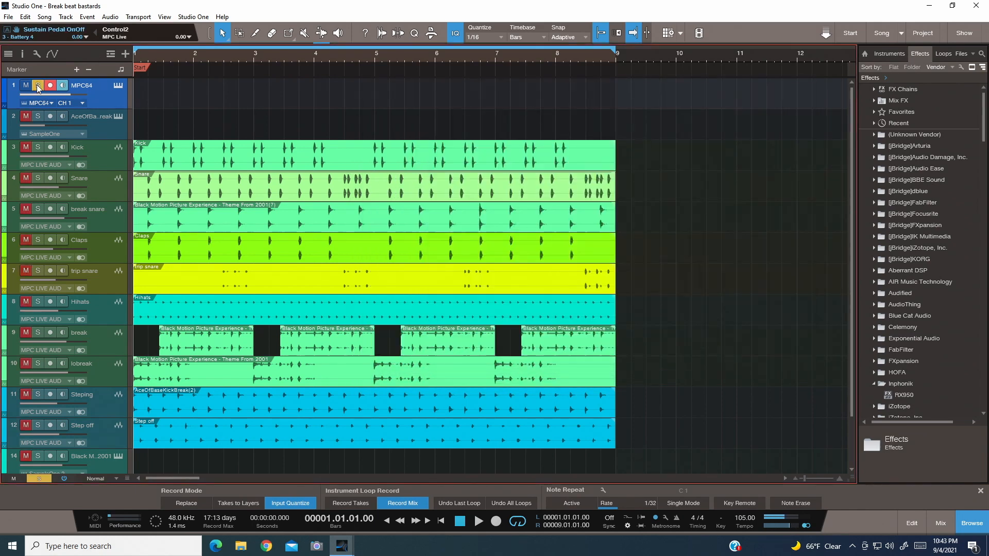
{"action": "scroll", "coordinate": [87, 388], "scroll_direction": "down", "scroll_amount": 2}
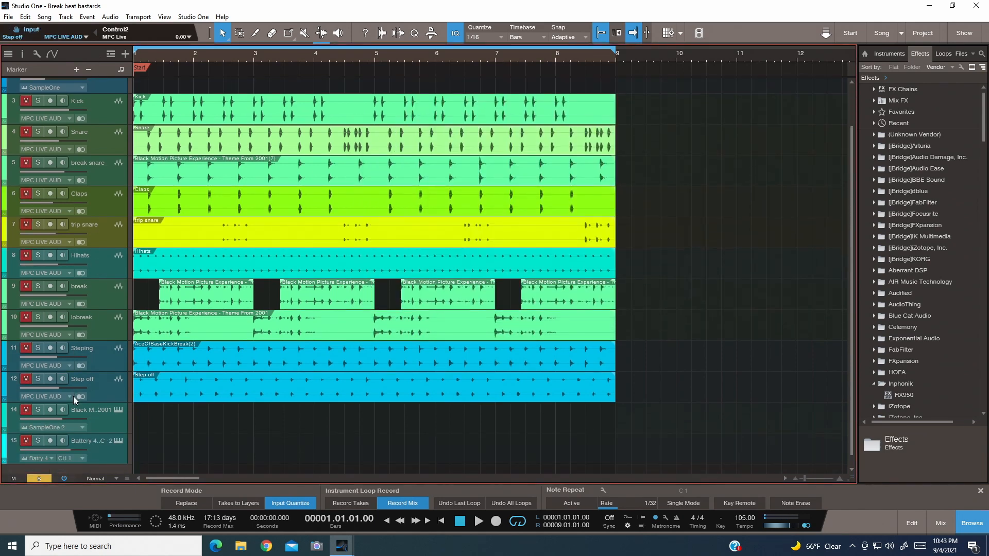
{"action": "scroll", "coordinate": [79, 438], "scroll_direction": "up", "scroll_amount": 2}
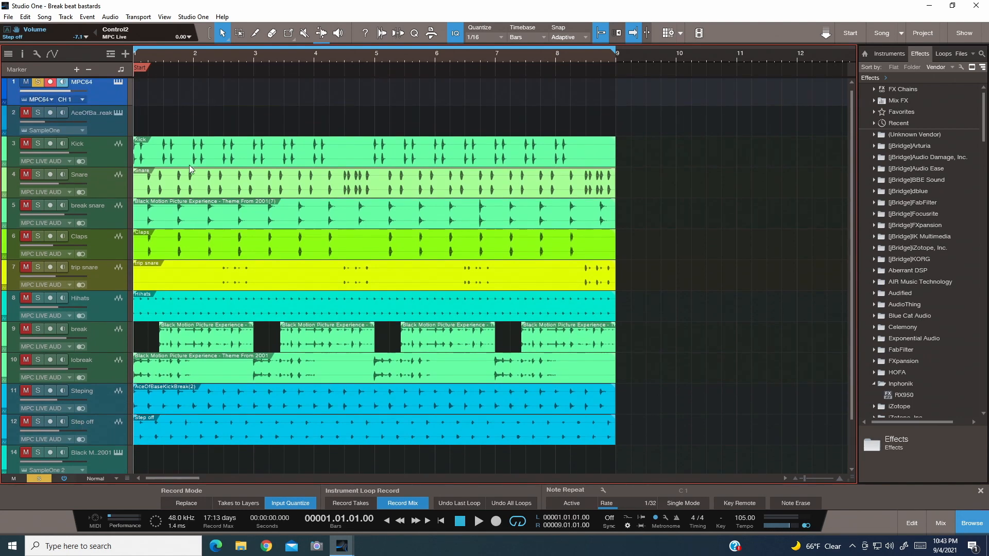
- Show the mixing console and look over the channels from the MPC64 instrument through to the Mic
{"action": "left_click", "coordinate": [164, 17]}
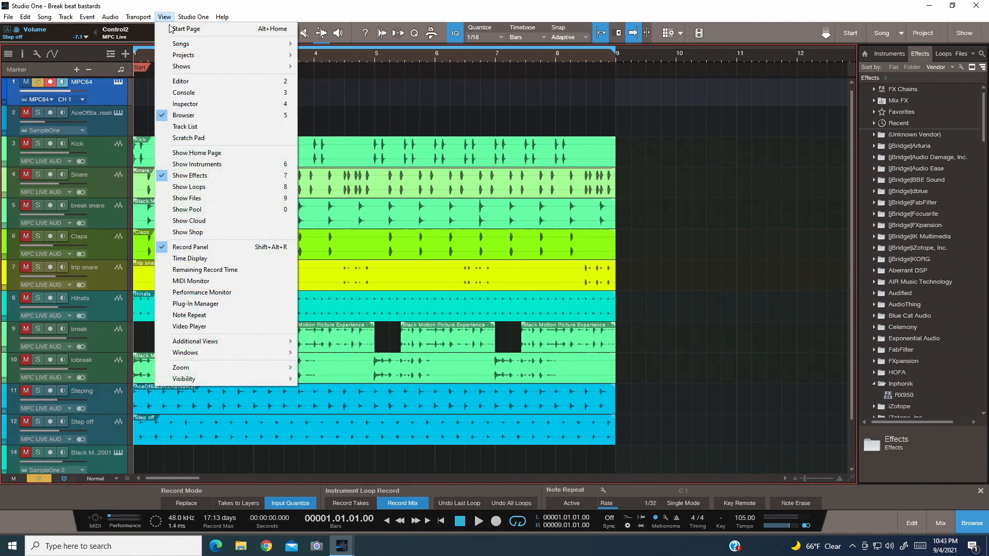
{"action": "left_click", "coordinate": [206, 97]}
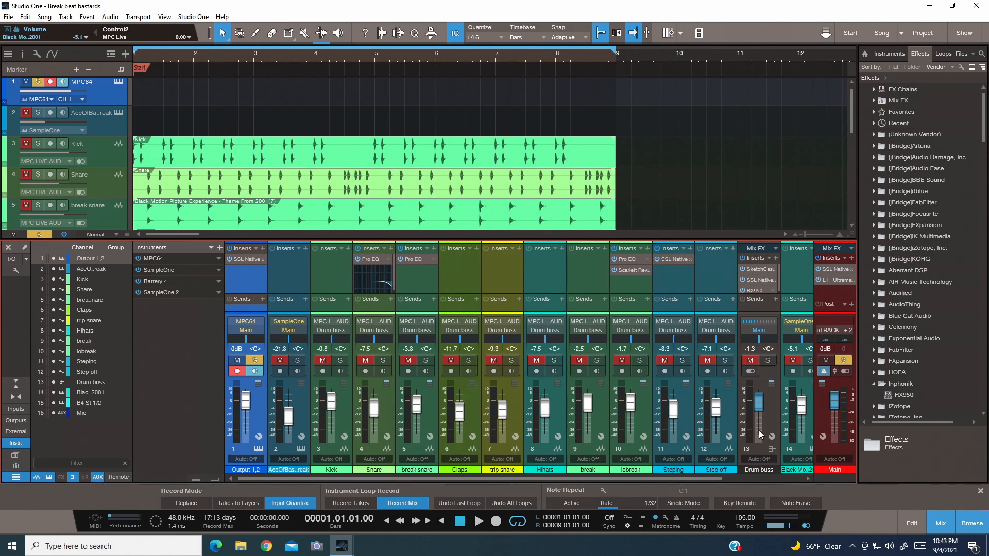
{"action": "left_click_drag", "start_coordinate": [701, 476], "coordinate": [811, 487]}
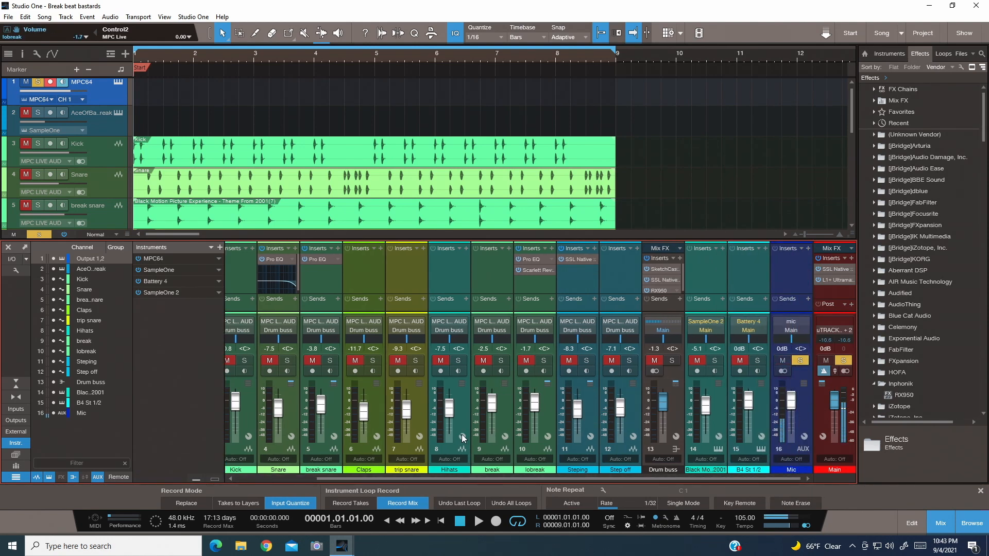
{"action": "left_click_drag", "start_coordinate": [446, 477], "coordinate": [298, 471]}
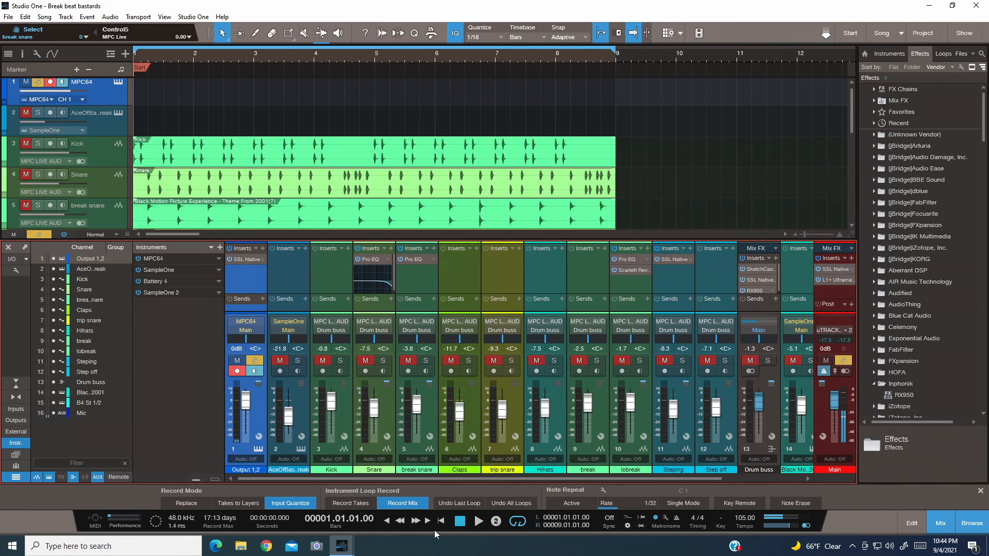
{"action": "key", "text": "KP_Multiply"}
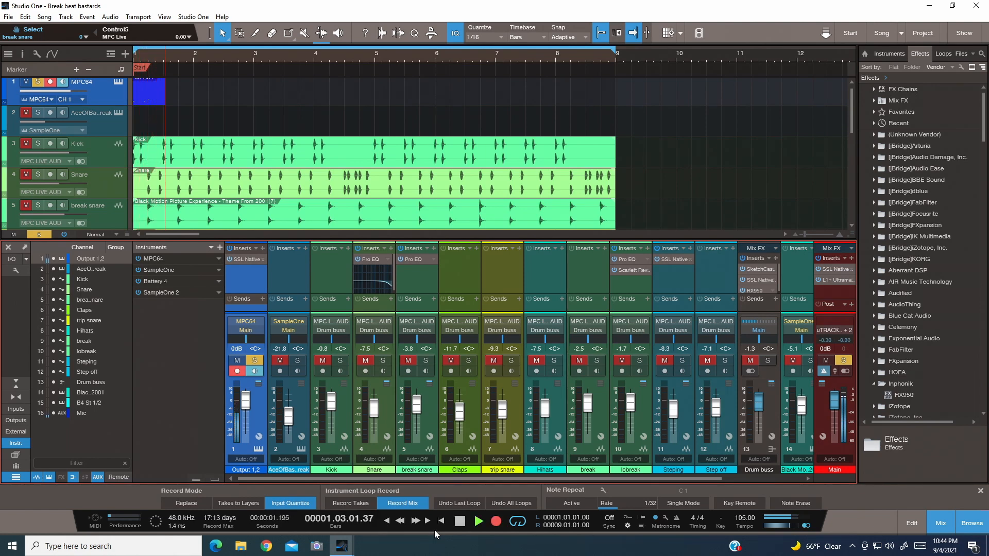
{"action": "key", "text": "space"}
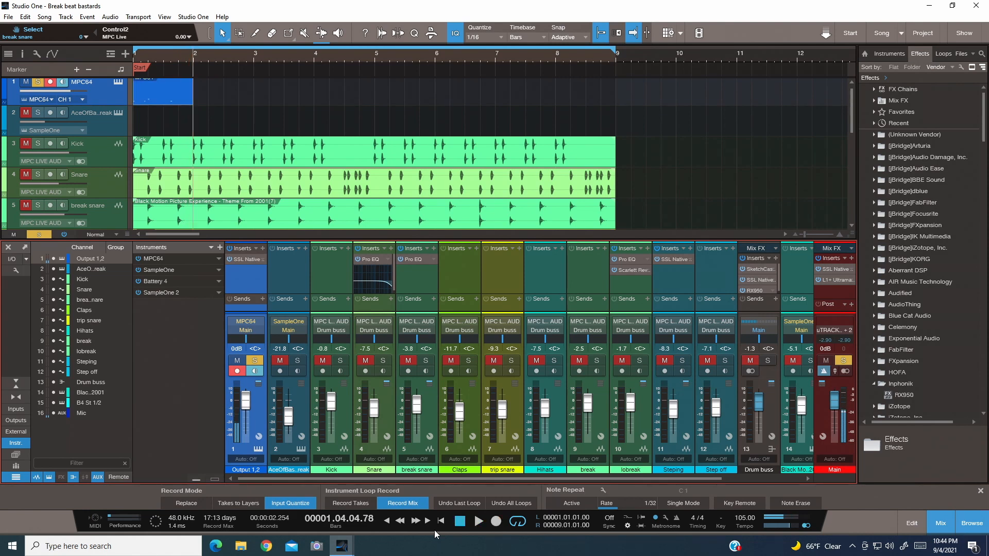
{"action": "key", "text": "ctrl+z"}
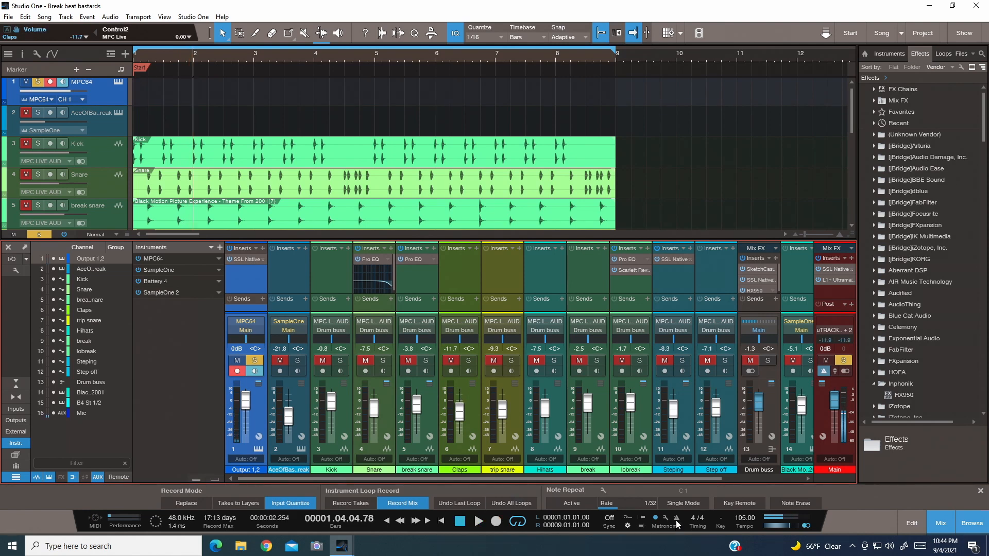
- Record a four-bar take on the MPC64 track from the song start and play it back
{"action": "left_click", "coordinate": [459, 522]}
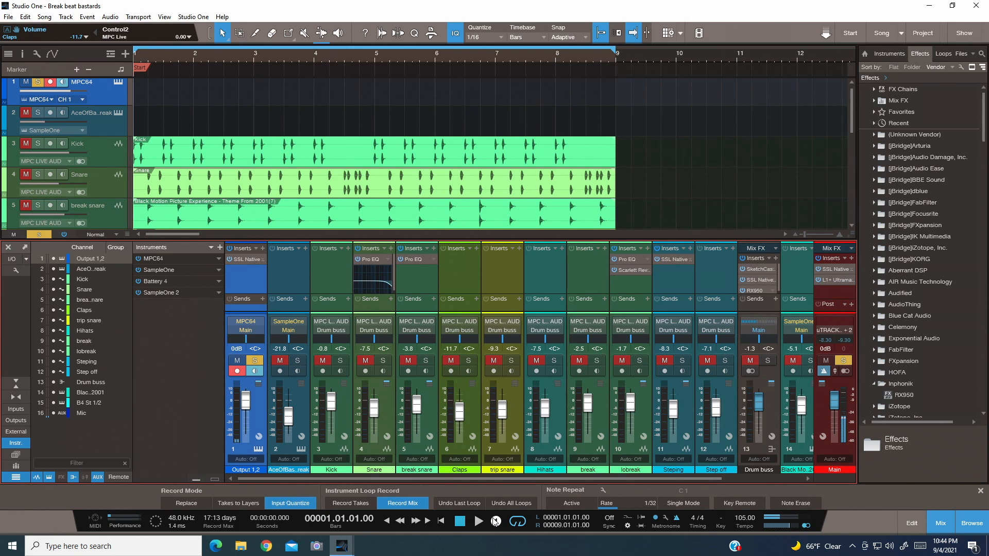
{"action": "left_click", "coordinate": [496, 520]}
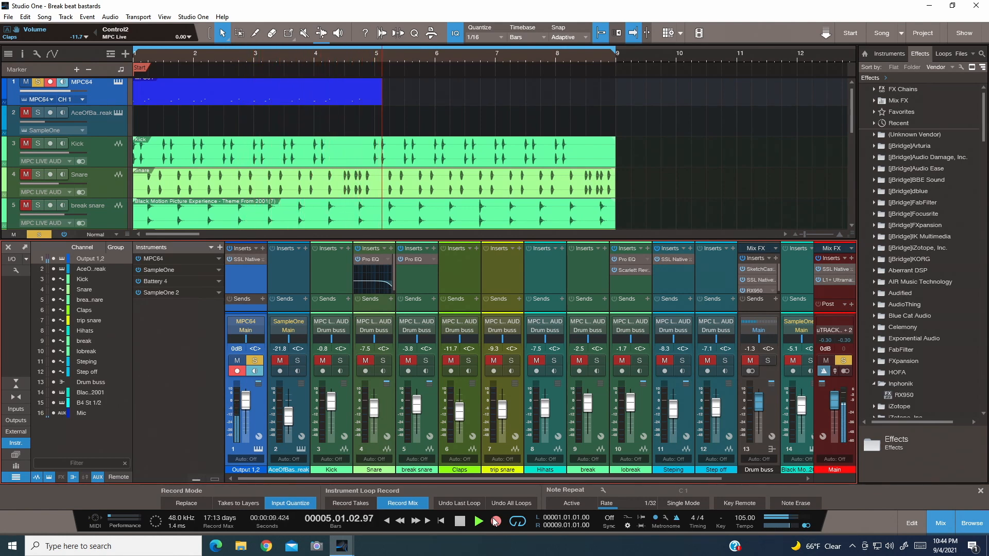
{"action": "key", "text": "space"}
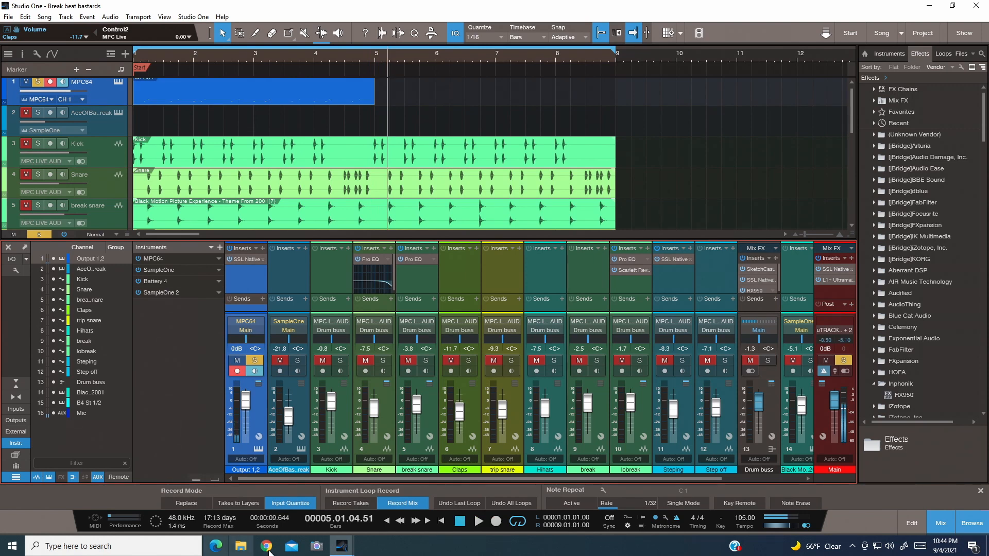
{"action": "left_click", "coordinate": [460, 521]}
{"action": "left_click", "coordinate": [478, 521]}
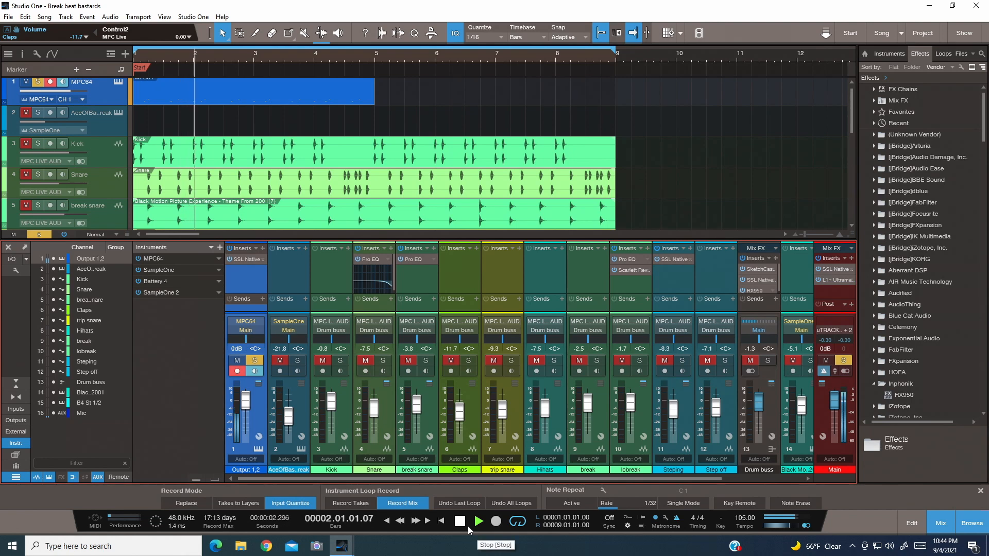
{"action": "left_click", "coordinate": [460, 521]}
{"action": "left_click", "coordinate": [460, 521]}
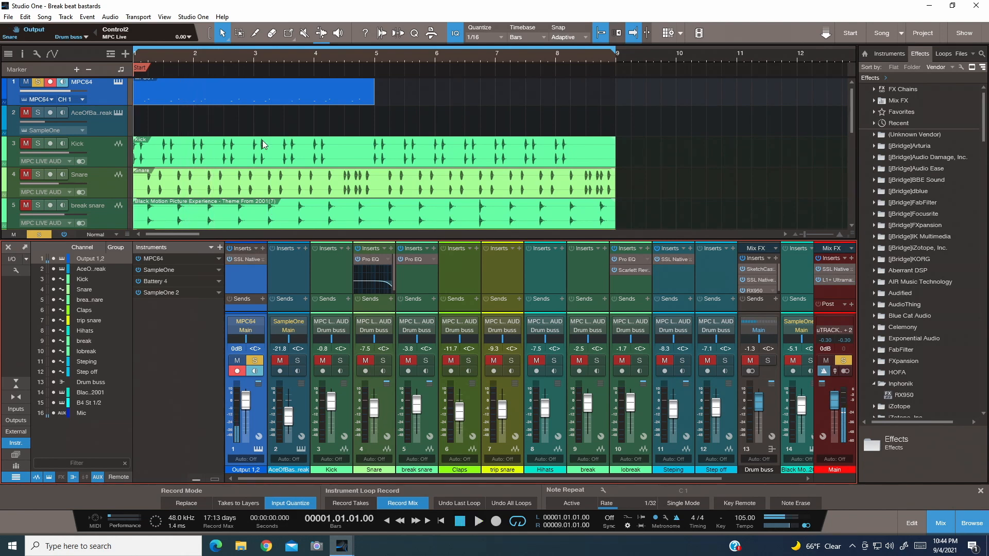
- Inspect the recorded MPC64 part in the note editor, delete the part and close the editor
{"action": "double_click", "coordinate": [203, 87]}
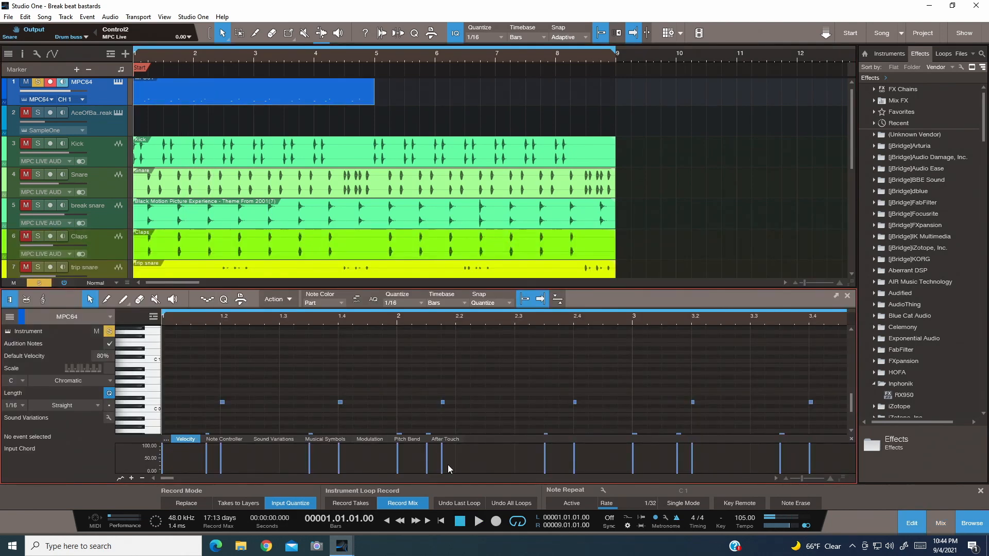
{"action": "left_click", "coordinate": [294, 92]}
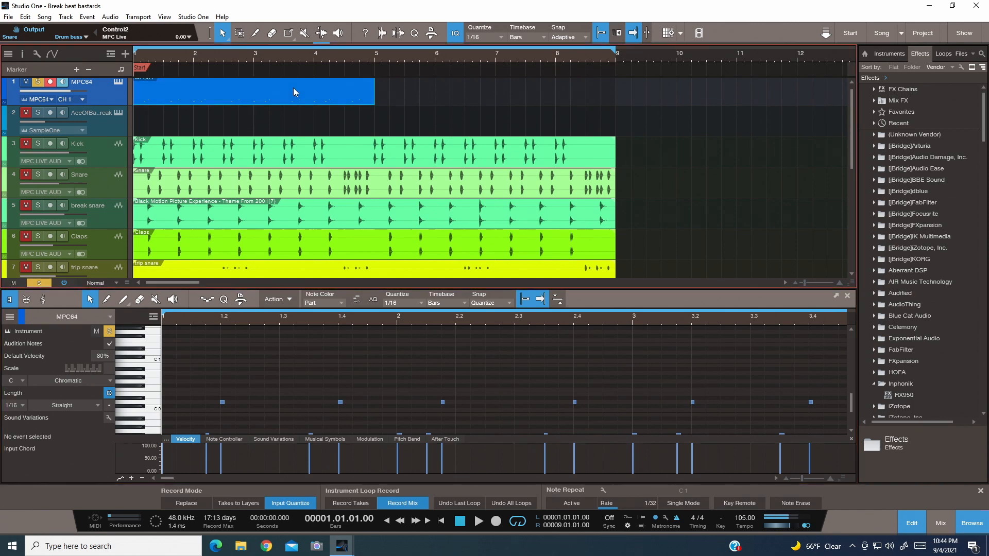
{"action": "key", "text": "Delete"}
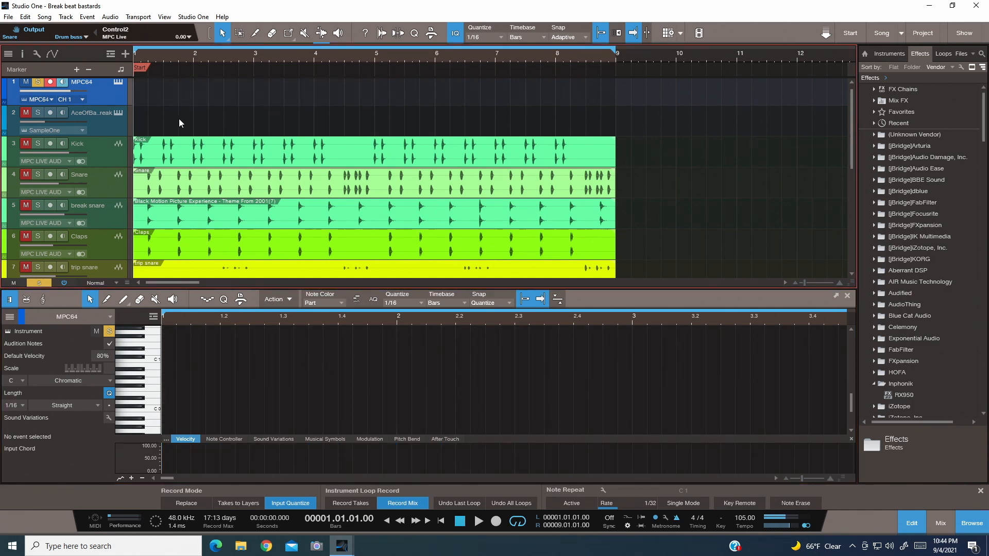
{"action": "left_click", "coordinate": [847, 295]}
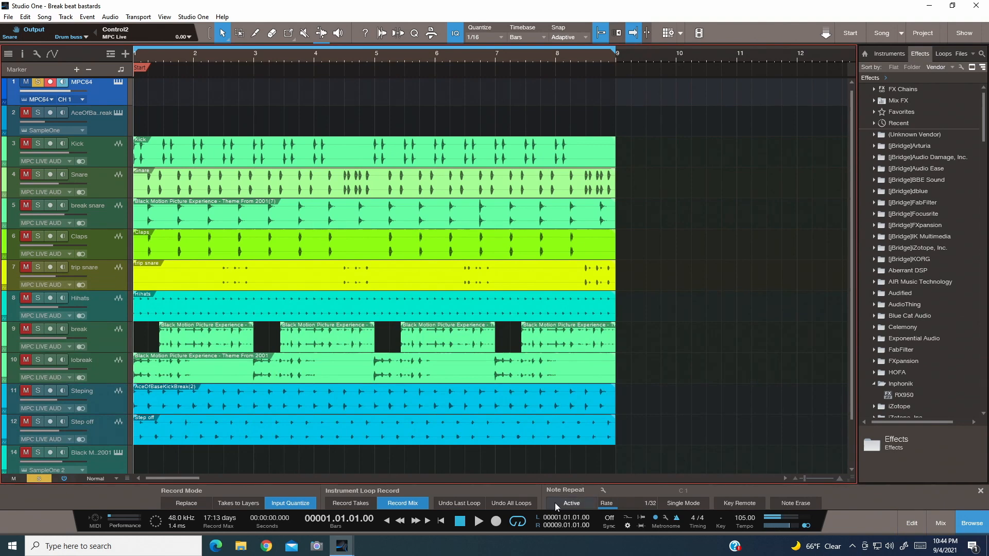
- Record a new four-bar take on the MPC64 track from bar 1 and play it back
{"action": "left_click", "coordinate": [493, 521]}
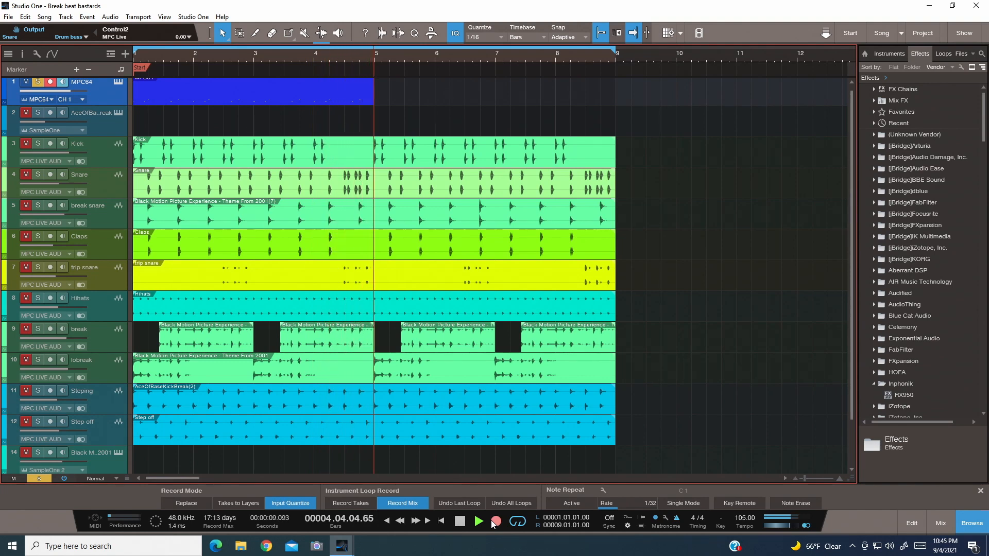
{"action": "key", "text": "space"}
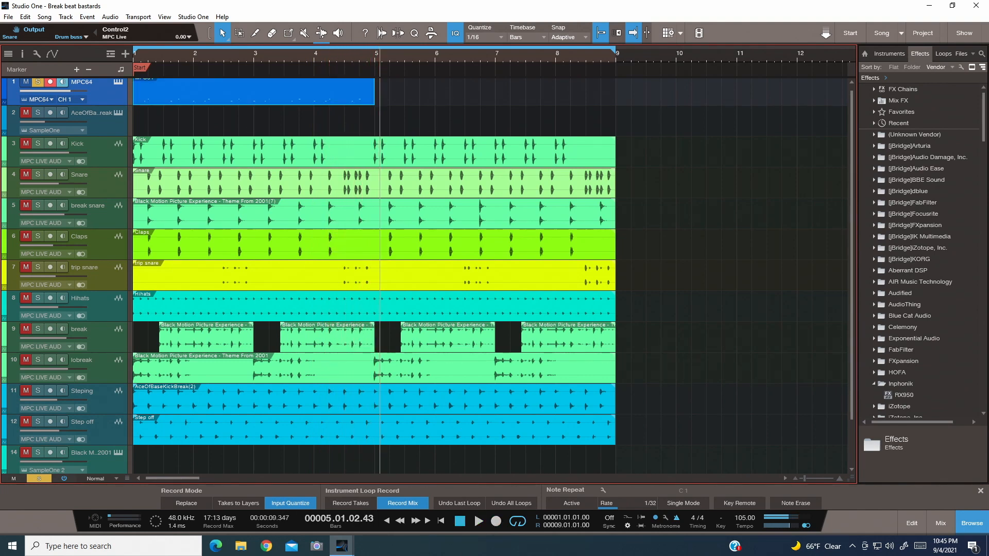
{"action": "left_click", "coordinate": [460, 521]}
{"action": "left_click", "coordinate": [478, 521]}
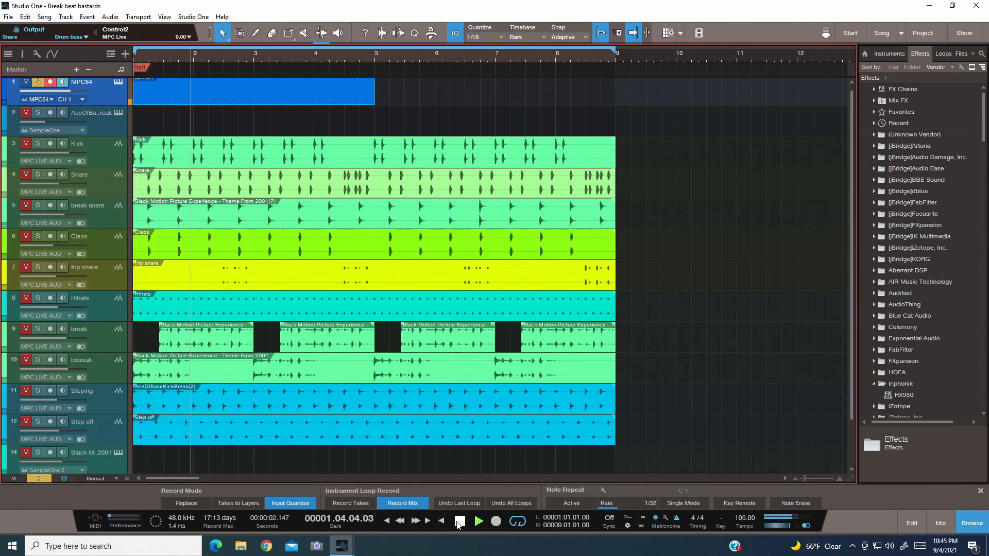
{"action": "left_click", "coordinate": [459, 522]}
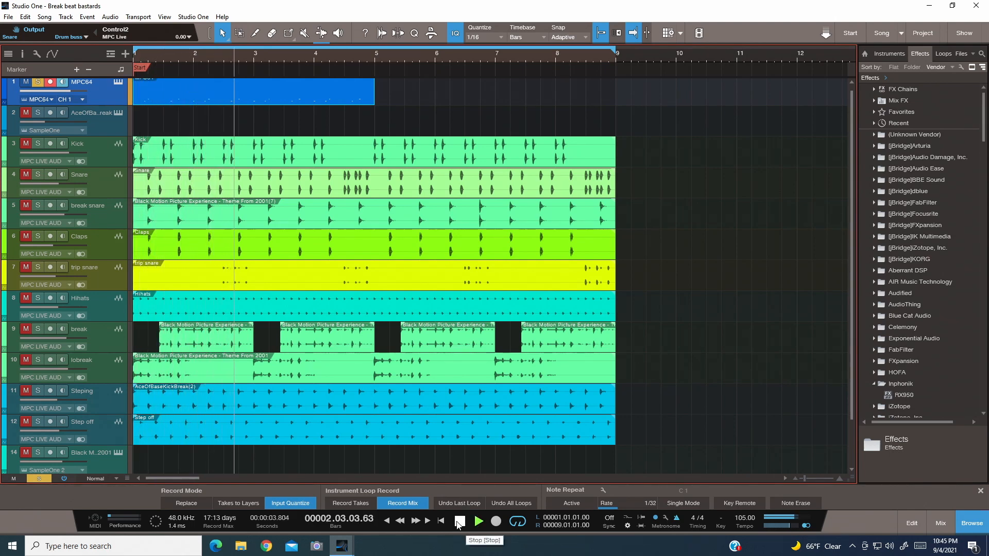
- Quantize the recorded MPC64 part and listen to it from the song start
{"action": "right_click", "coordinate": [256, 97]}
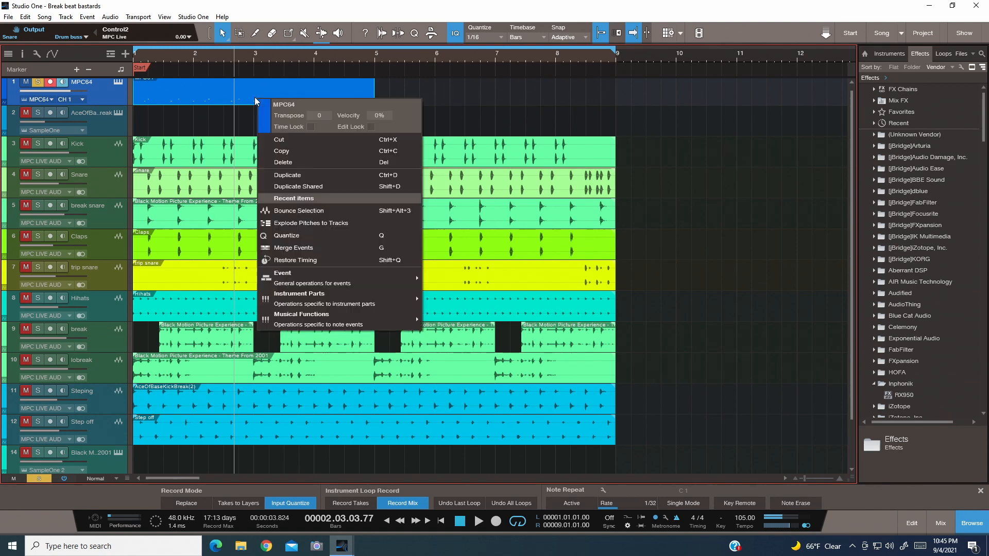
{"action": "left_click", "coordinate": [292, 236]}
{"action": "left_click", "coordinate": [456, 524]}
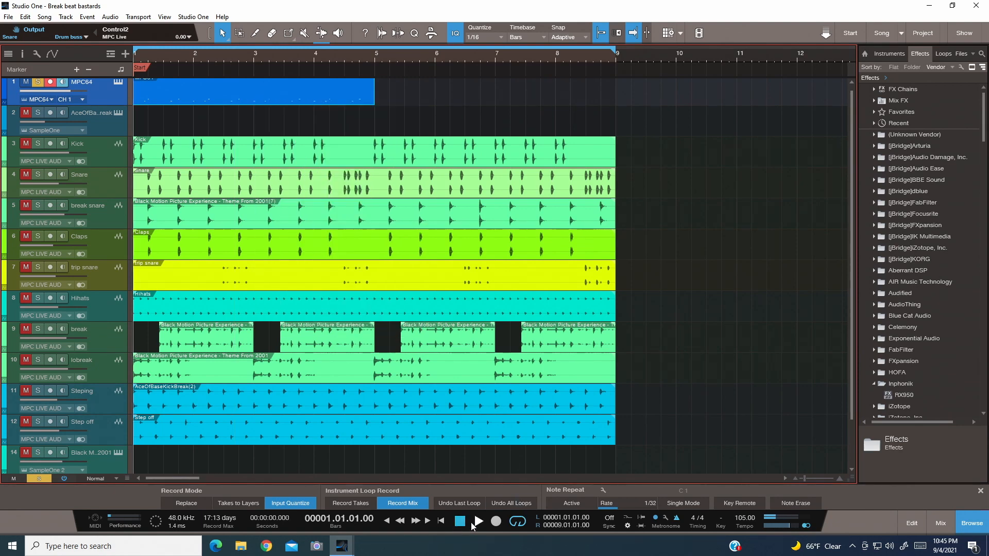
{"action": "left_click", "coordinate": [477, 523]}
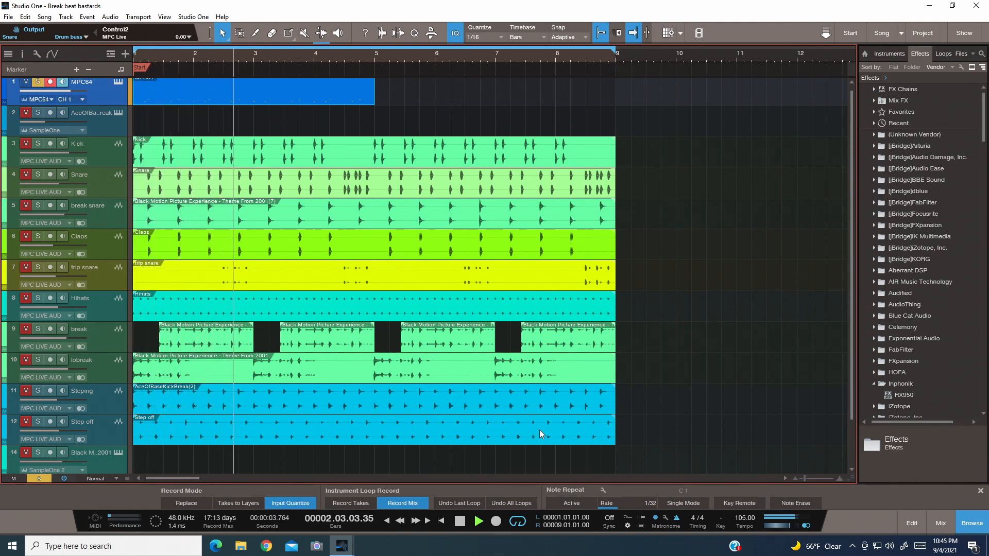
{"action": "left_click", "coordinate": [459, 521]}
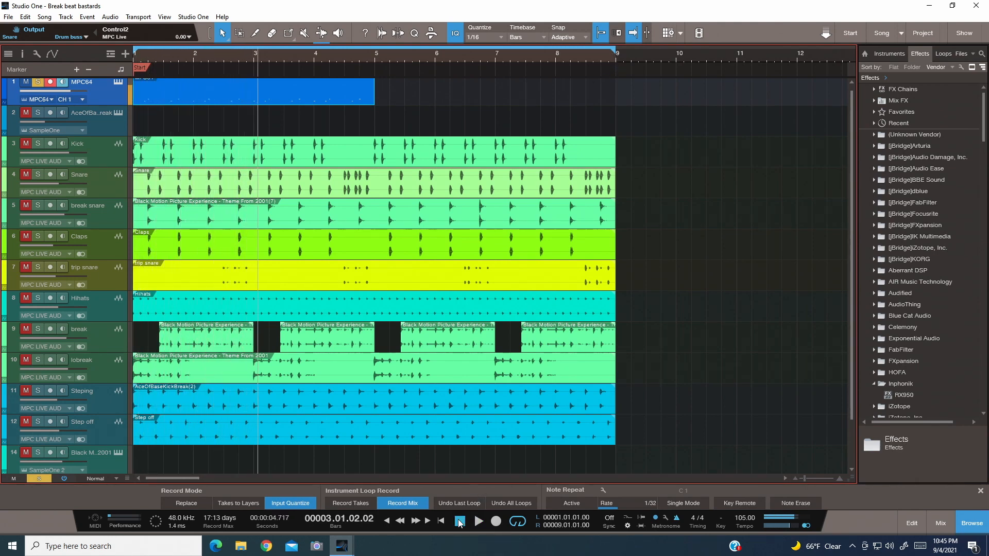
- Copy the four-bar MPC64 part and paste it at bar 5
{"action": "right_click", "coordinate": [319, 99]}
{"action": "left_click", "coordinate": [341, 146]}
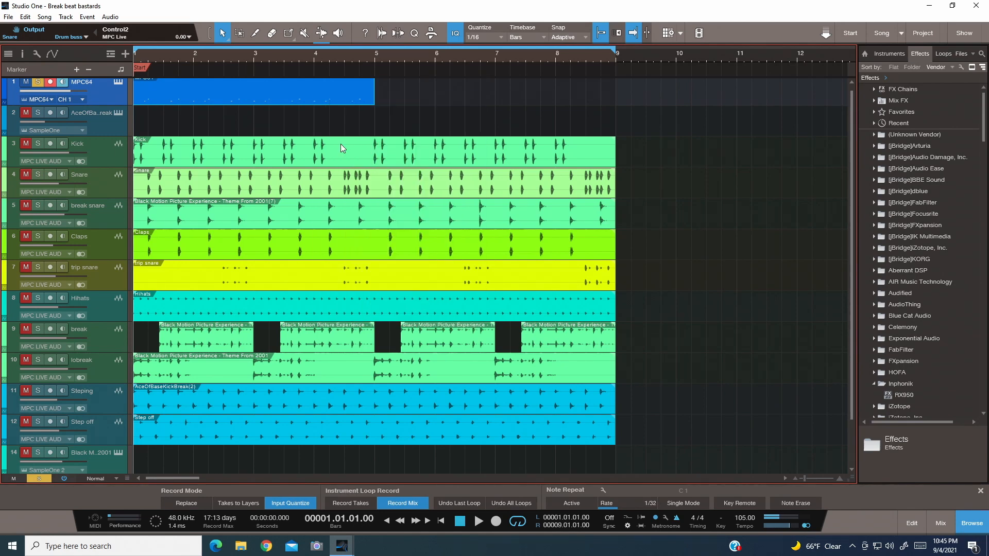
{"action": "left_click", "coordinate": [375, 55]}
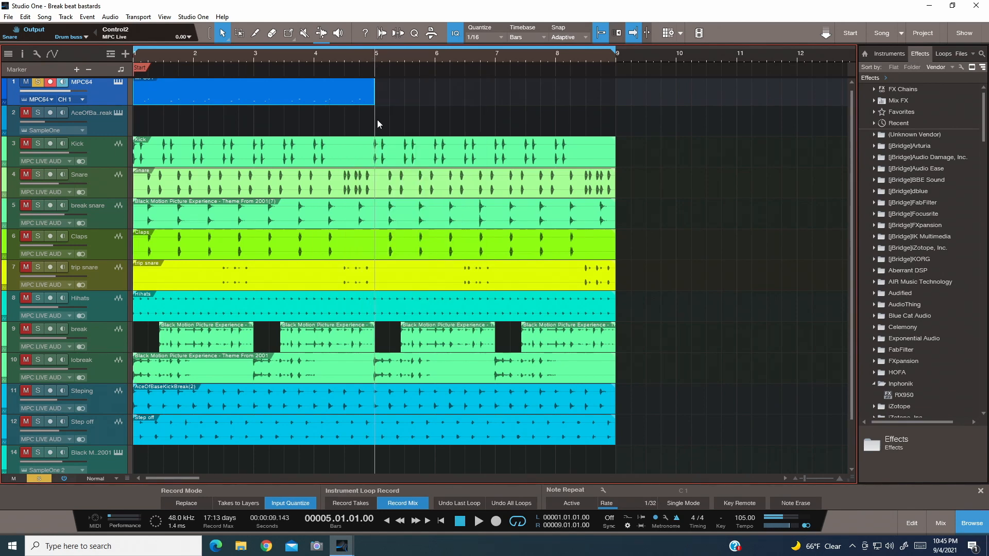
{"action": "key", "text": "ctrl+v"}
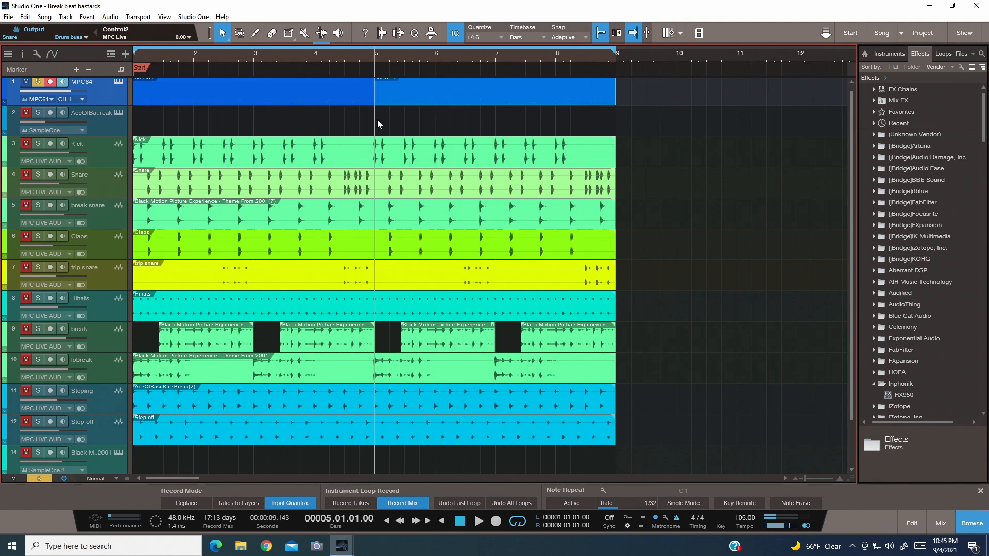
- Overdub more notes on the MPC64 track across the eight-bar loop, recording from bar 1
{"action": "left_click", "coordinate": [460, 522]}
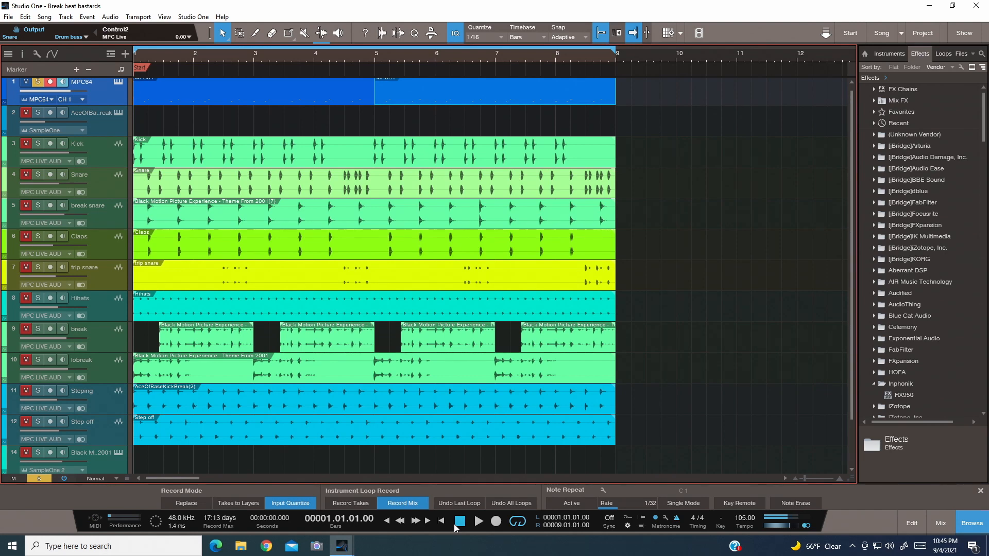
{"action": "left_click", "coordinate": [497, 523]}
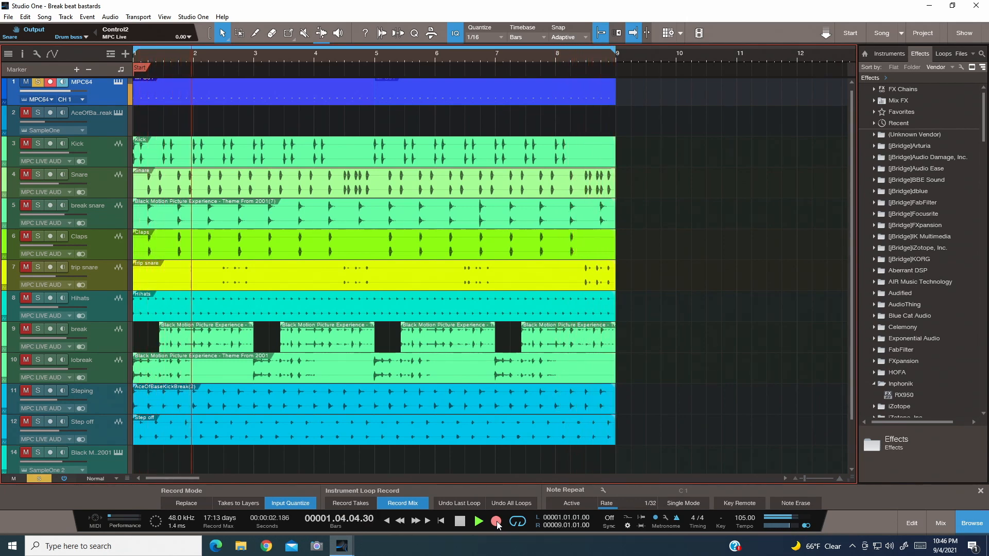
{"action": "key", "text": "space"}
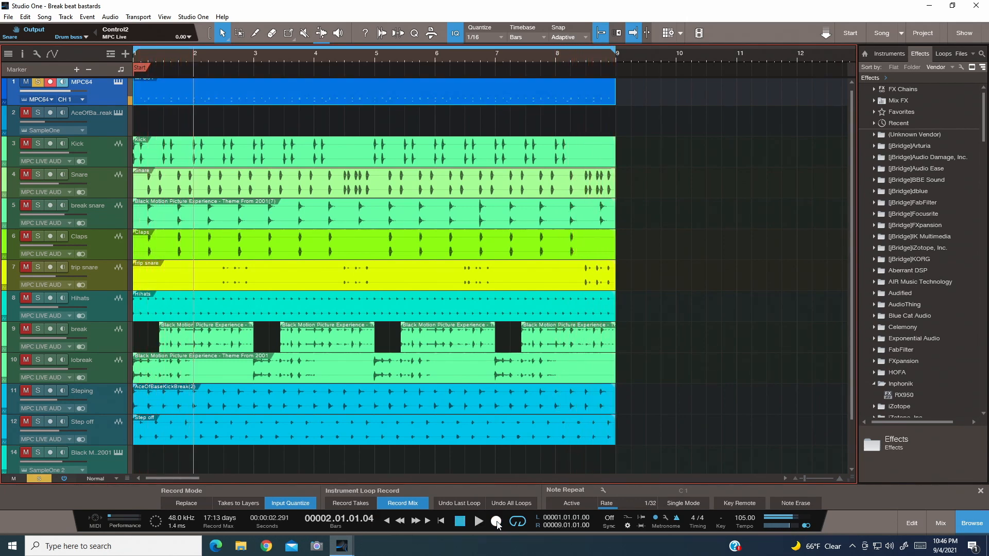
- Set the snap mode to Bar and briefly play the loop from the song start
{"action": "left_click", "coordinate": [580, 35]}
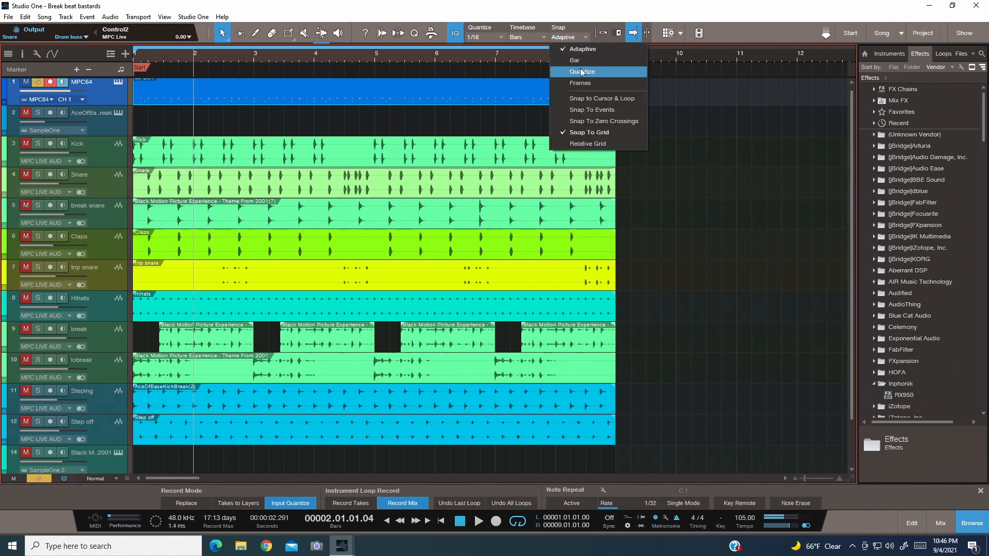
{"action": "left_click", "coordinate": [572, 59]}
{"action": "left_click", "coordinate": [460, 521]}
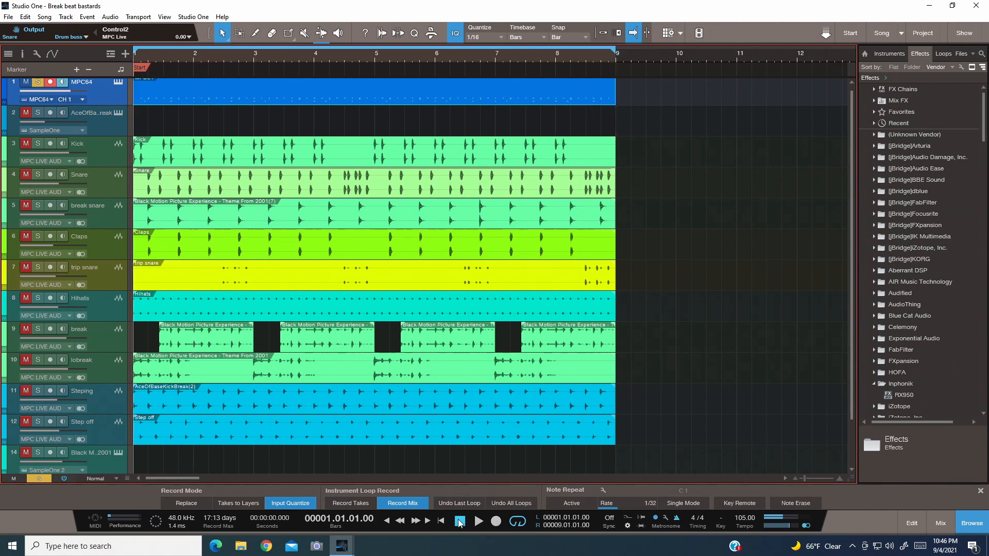
{"action": "left_click", "coordinate": [478, 521]}
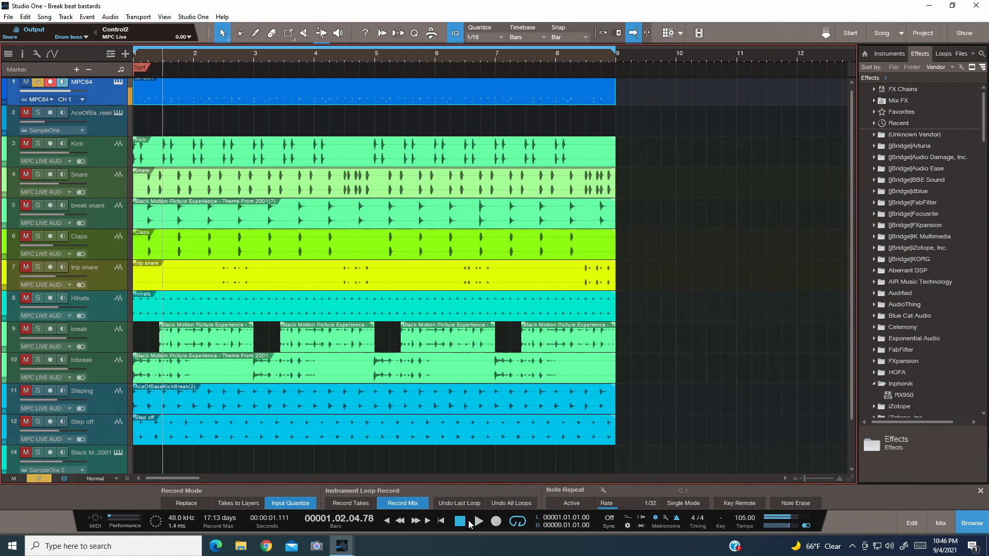
{"action": "left_click", "coordinate": [460, 521]}
- Quantize the eight-bar MPC64 part
{"action": "right_click", "coordinate": [380, 100]}
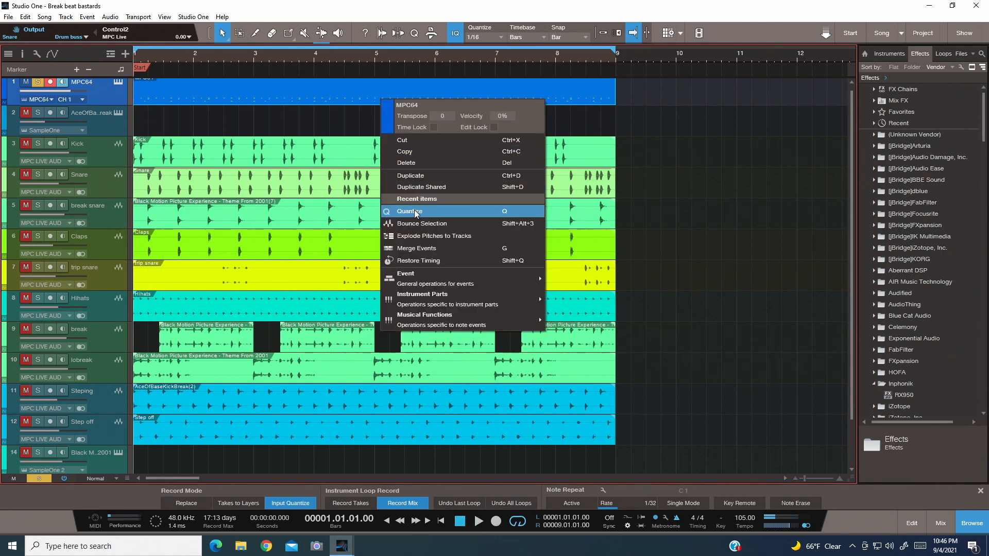
{"action": "left_click", "coordinate": [416, 212]}
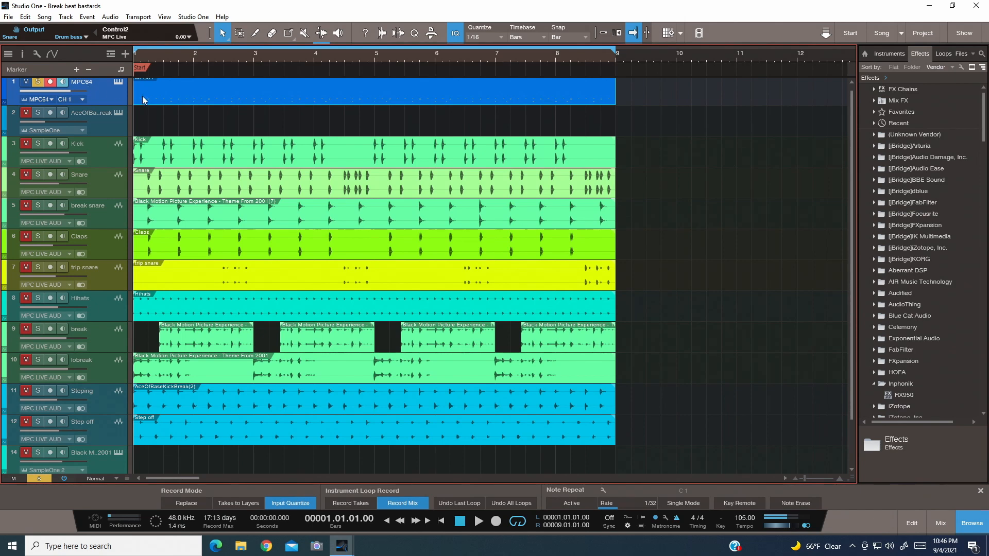
- Explode the MPC64 part's pitches to separate tracks and bounce the resulting parts to audio
{"action": "scroll", "coordinate": [135, 127], "scroll_direction": "up", "scroll_amount": 1}
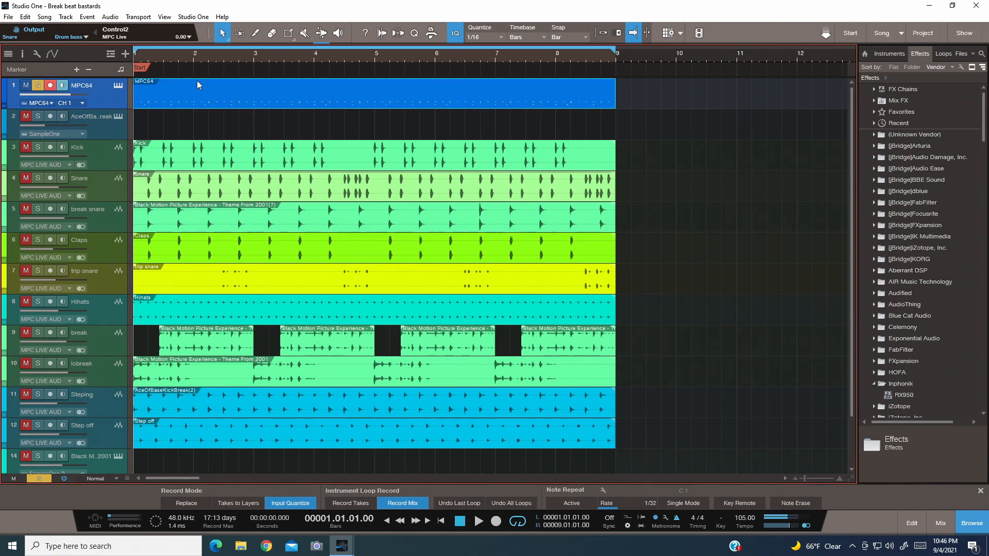
{"action": "right_click", "coordinate": [181, 94]}
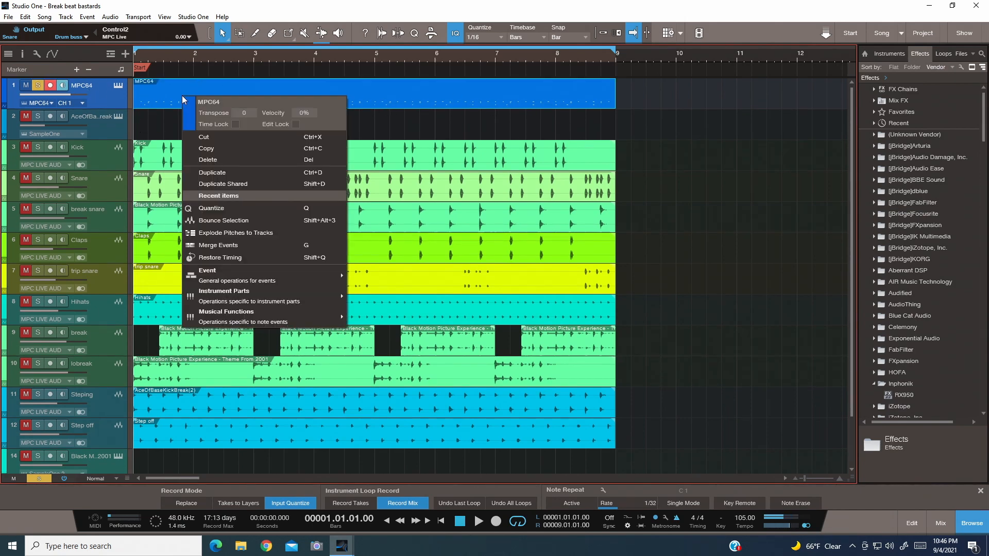
{"action": "left_click", "coordinate": [230, 233]}
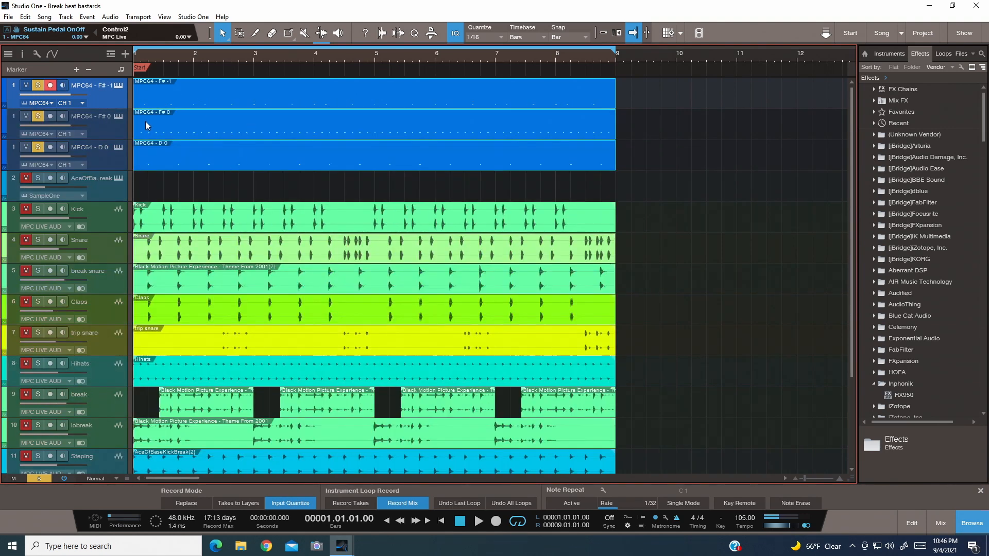
{"action": "right_click", "coordinate": [385, 97]}
{"action": "left_click", "coordinate": [437, 235]}
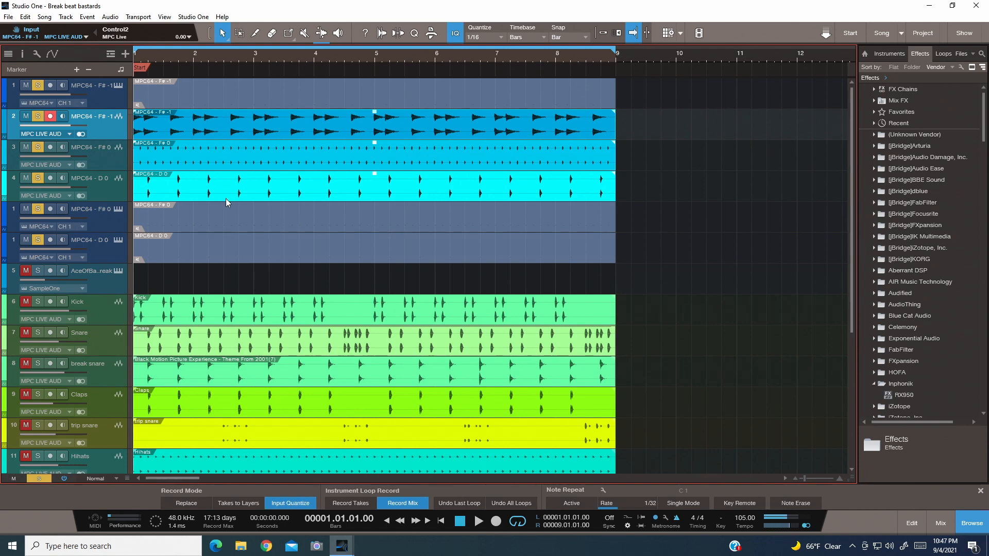
- Undo the bounce, the pitch split and the MPC64 recordings until that track is empty, and clear all solos
{"action": "key", "text": "ctrl+z"}
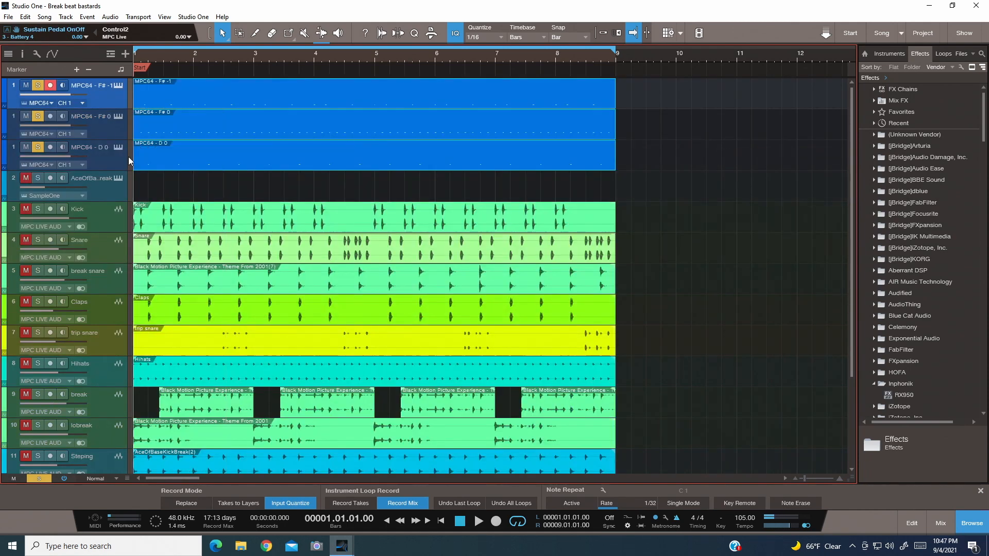
{"action": "key", "text": "ctrl+z"}
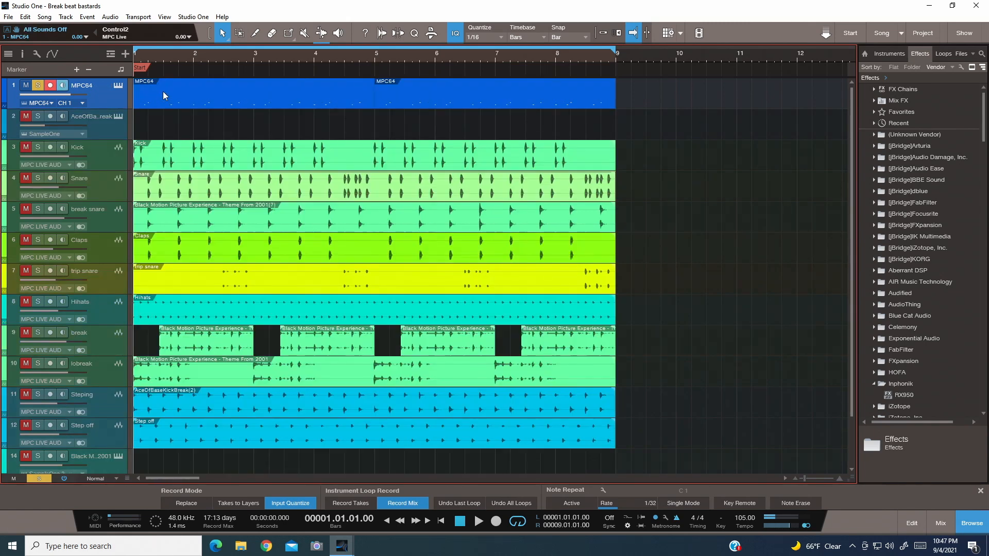
{"action": "key", "text": "ctrl+z"}
{"action": "key", "text": "ctrl+z"}
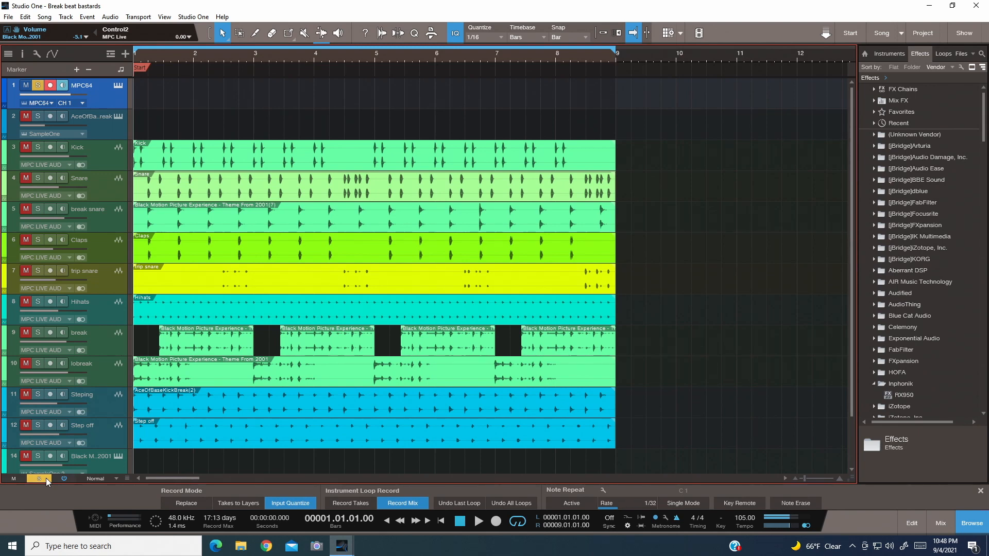
{"action": "left_click", "coordinate": [46, 478]}
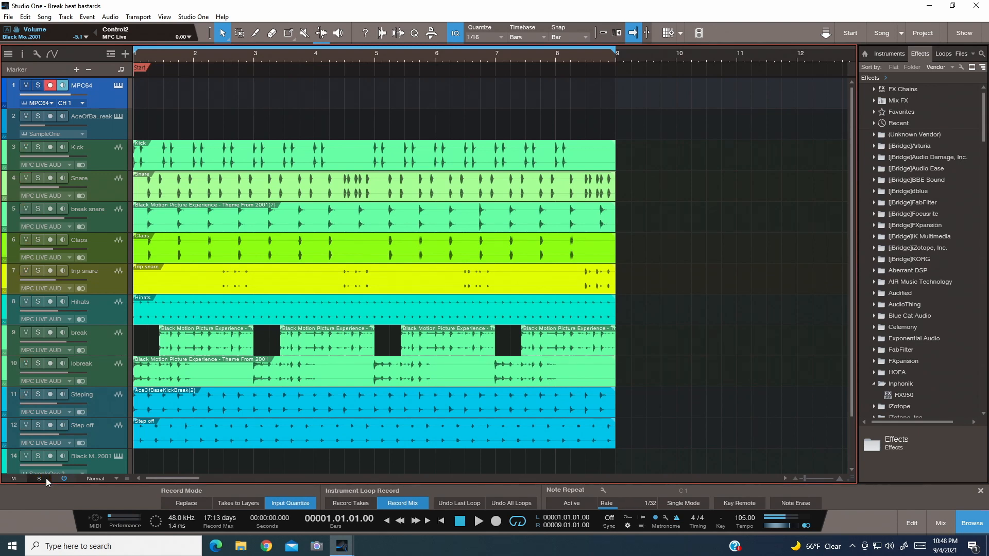
{"action": "left_click", "coordinate": [494, 526]}
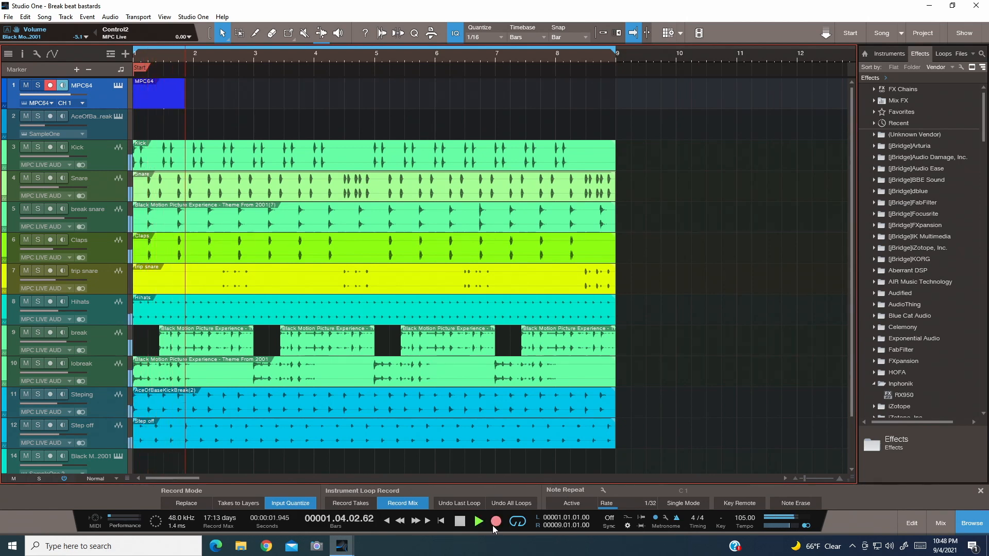
{"action": "key", "text": "space"}
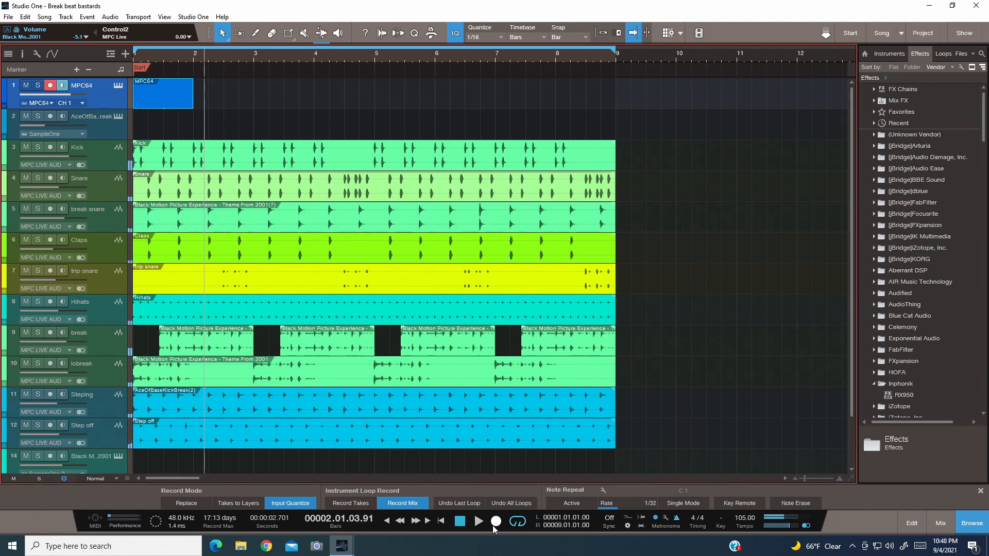
{"action": "key", "text": "ctrl+z"}
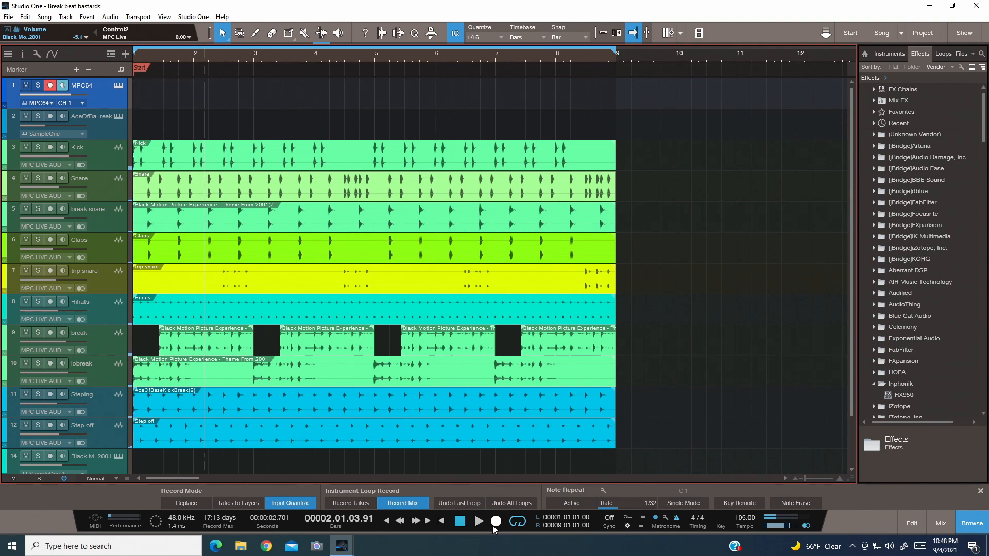
- Record a new eight-bar part on the MPC64 track from bar 1 along with the other tracks
{"action": "left_click", "coordinate": [462, 522]}
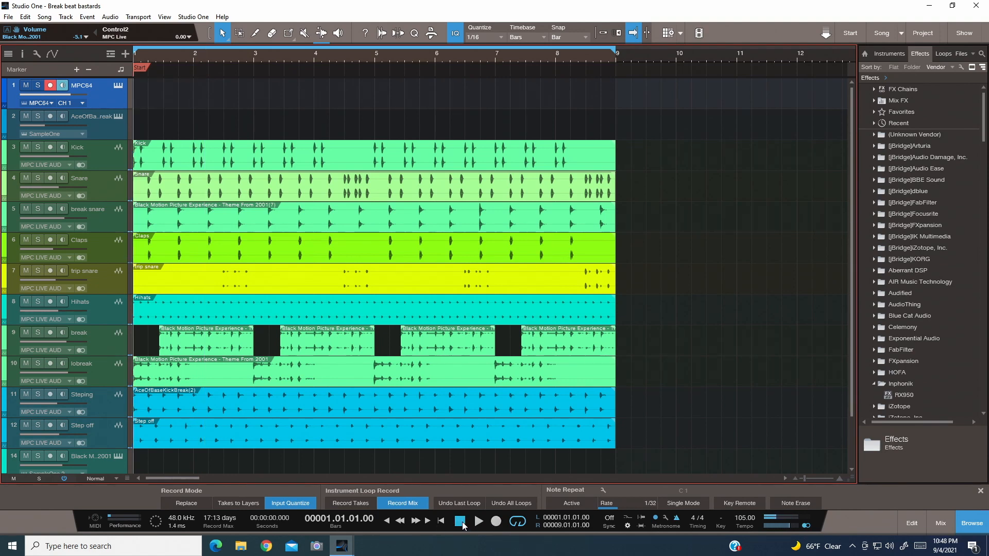
{"action": "left_click", "coordinate": [496, 527]}
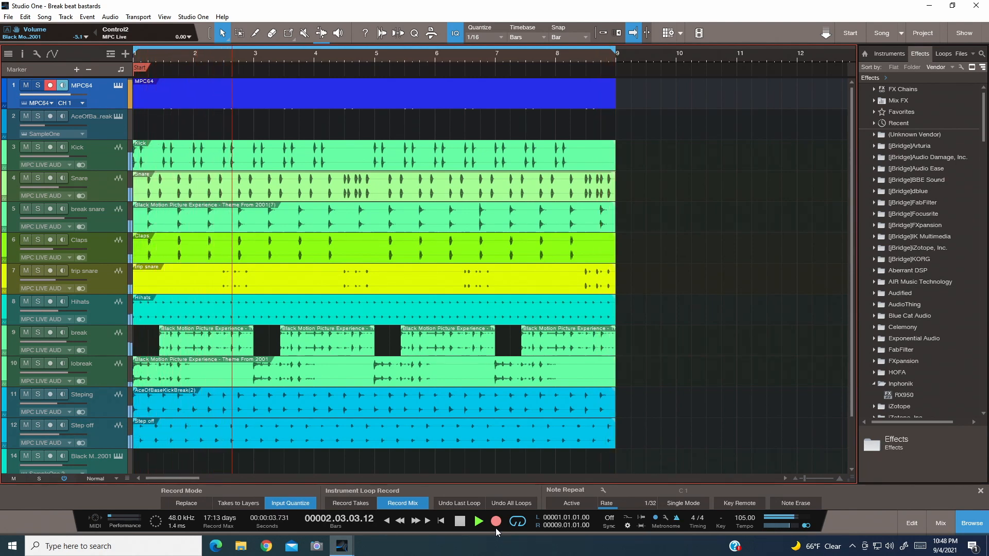
{"action": "key", "text": "space"}
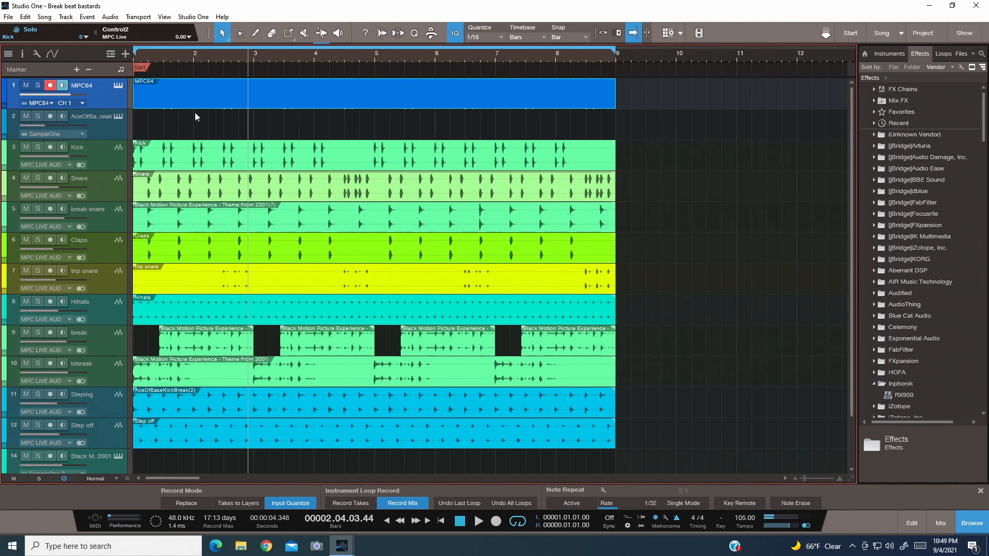
- Bounce the eight-bar MPC64 part to an audio track and delete the muted original instrument part
{"action": "right_click", "coordinate": [168, 97]}
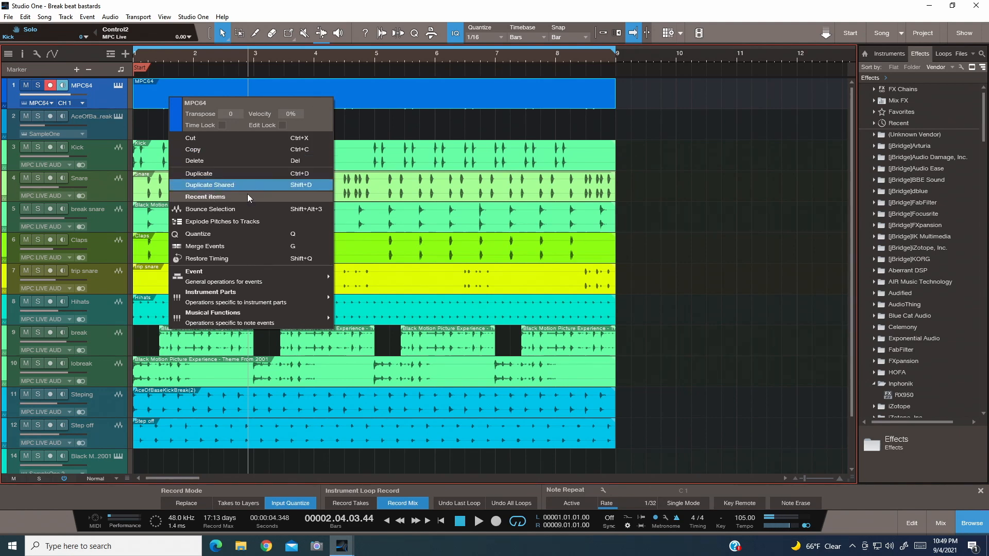
{"action": "left_click", "coordinate": [240, 208]}
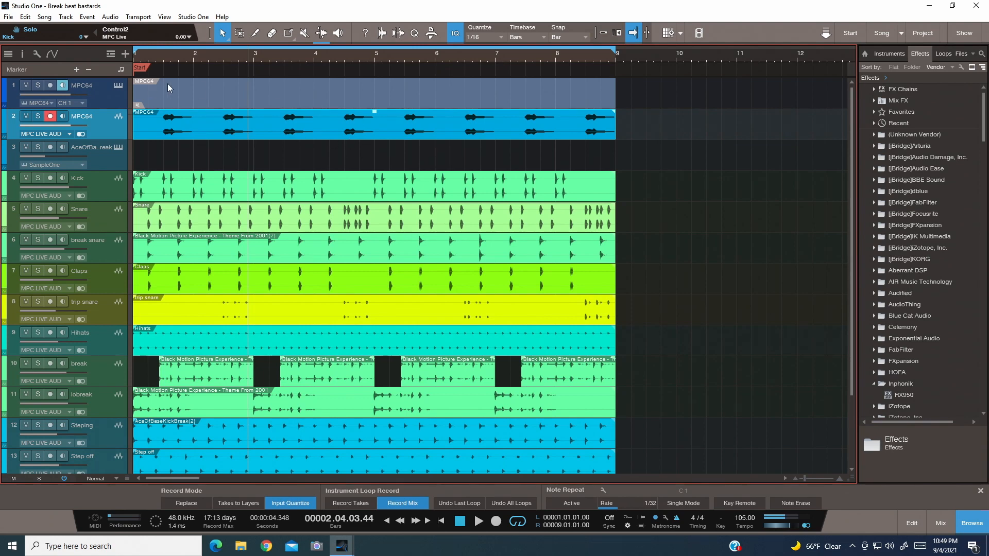
{"action": "left_click", "coordinate": [186, 86]}
{"action": "key", "text": "Delete"}
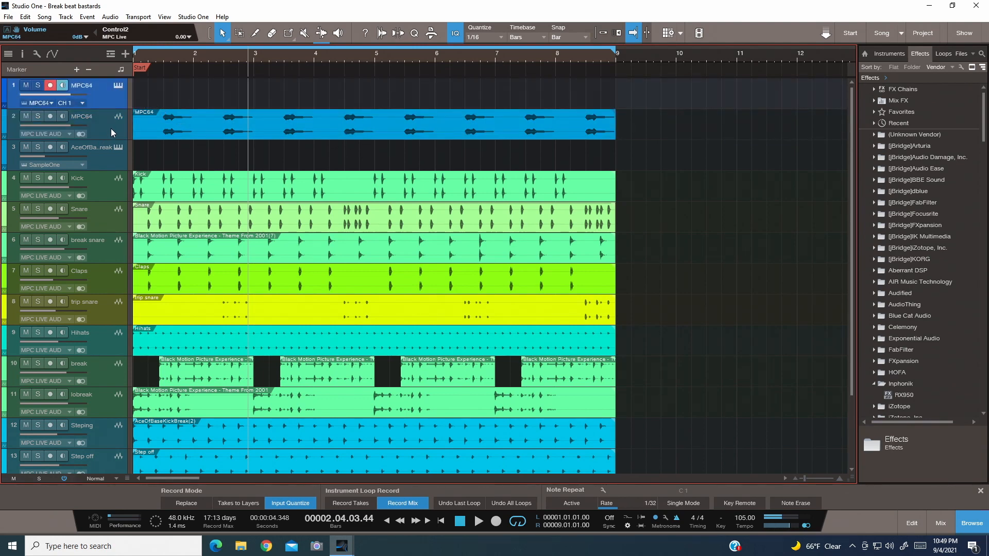
- Bring up THE 809 instrument window to look over its pads, and return the playhead to the song start
{"action": "left_click", "coordinate": [114, 85]}
{"action": "mouse_move", "coordinate": [343, 541]}
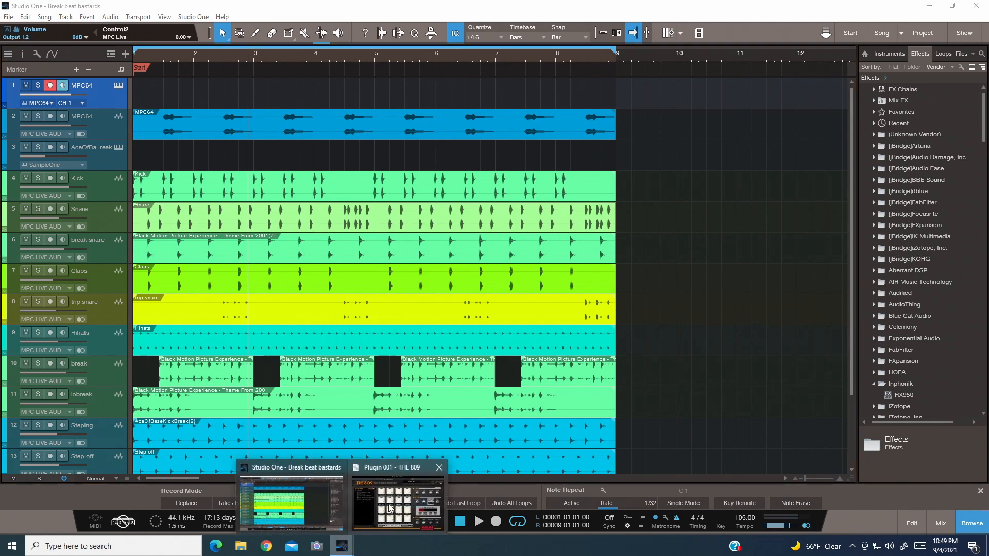
{"action": "left_click", "coordinate": [378, 470]}
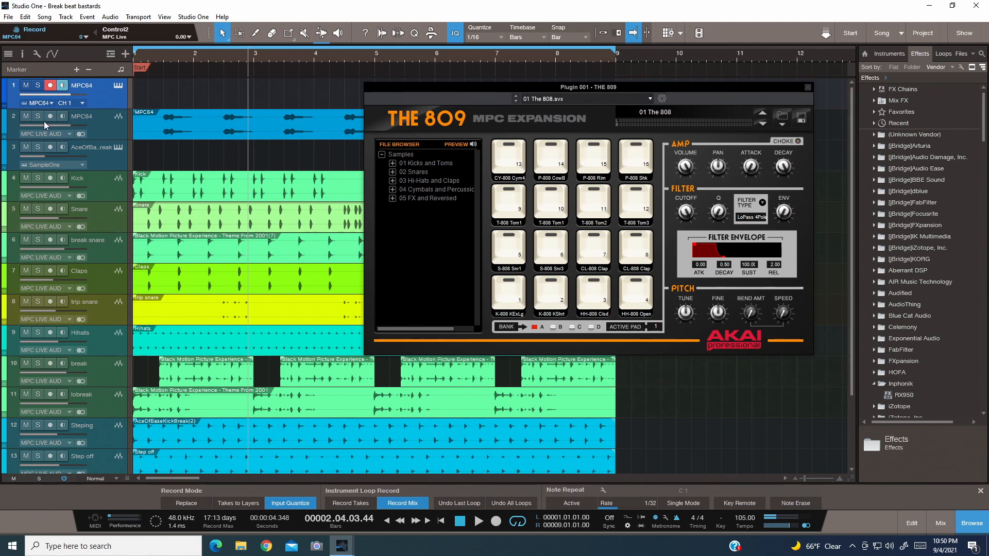
{"action": "left_click", "coordinate": [466, 524]}
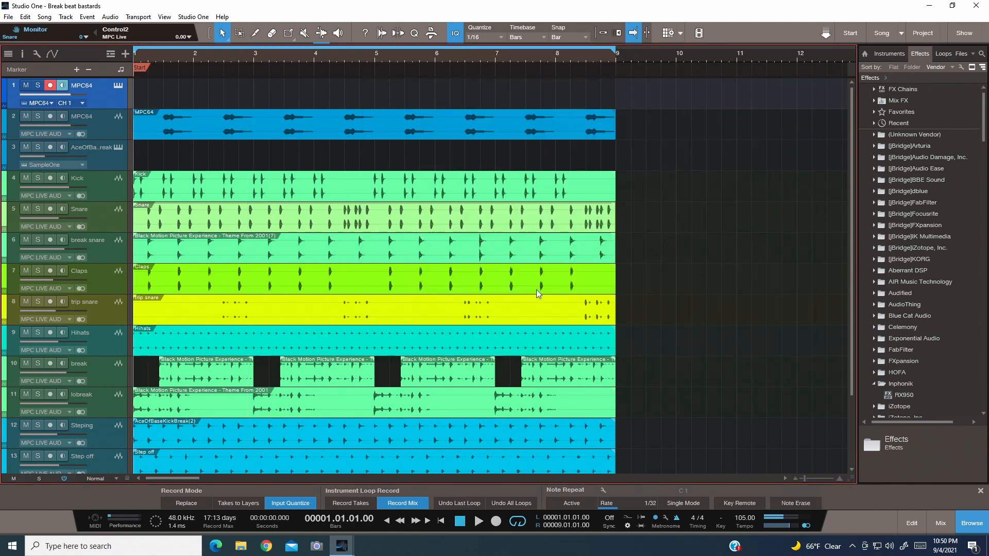
- Rename the bounced audio track and its clip as 808, and move the track directly above Kick
{"action": "left_click", "coordinate": [88, 122]}
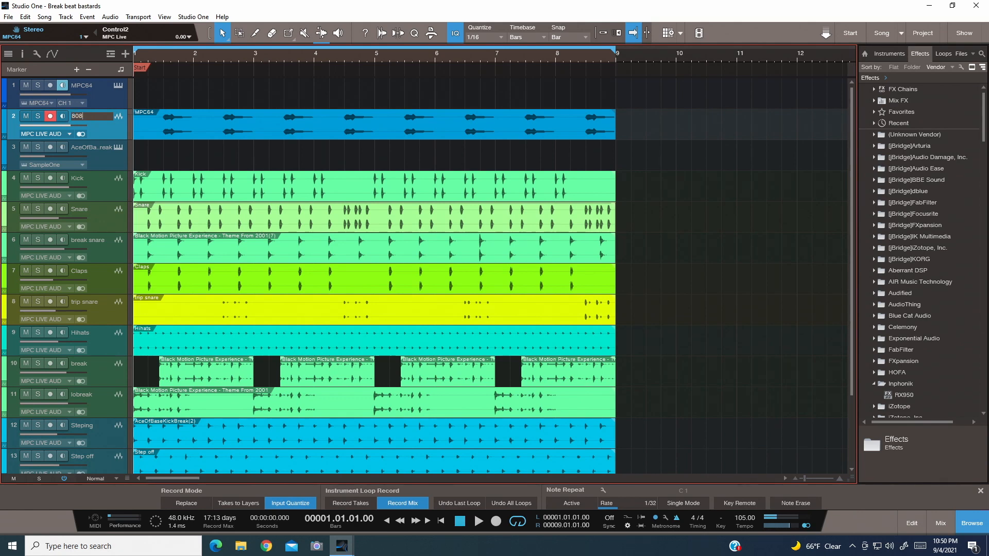
{"action": "left_click", "coordinate": [199, 131]}
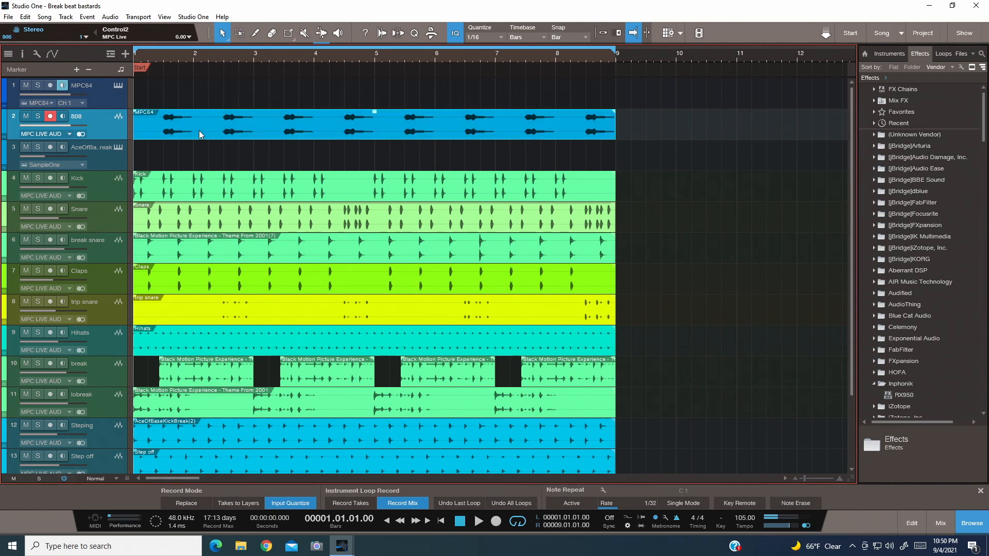
{"action": "right_click", "coordinate": [199, 131]}
{"action": "left_click", "coordinate": [238, 266]}
{"action": "left_click_drag", "start_coordinate": [111, 124], "coordinate": [104, 162]}
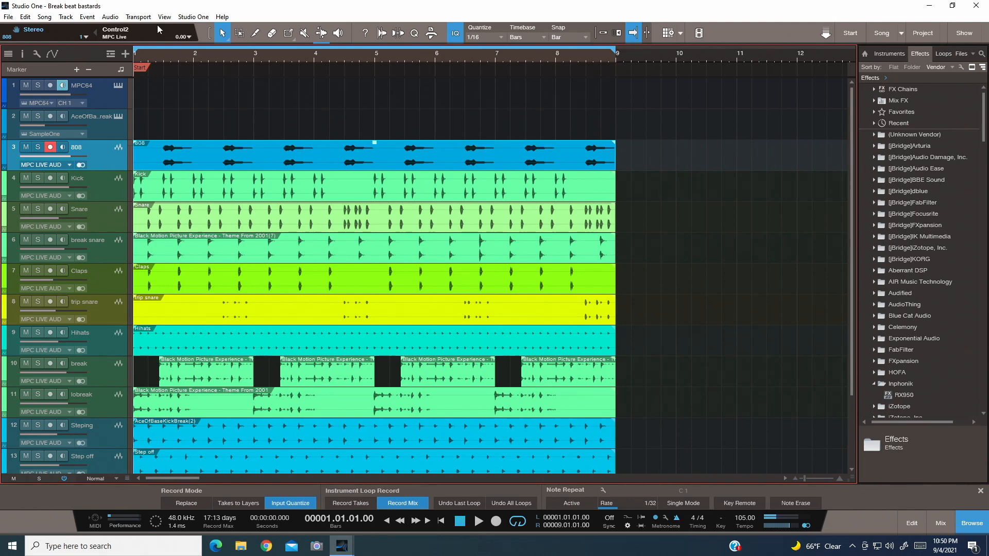
- Play the eight-bar loop from the start to hear the 808 part with all the other tracks
{"action": "scroll", "coordinate": [516, 412], "scroll_direction": "down", "scroll_amount": 3}
{"action": "scroll", "coordinate": [516, 411], "scroll_direction": "up", "scroll_amount": 3}
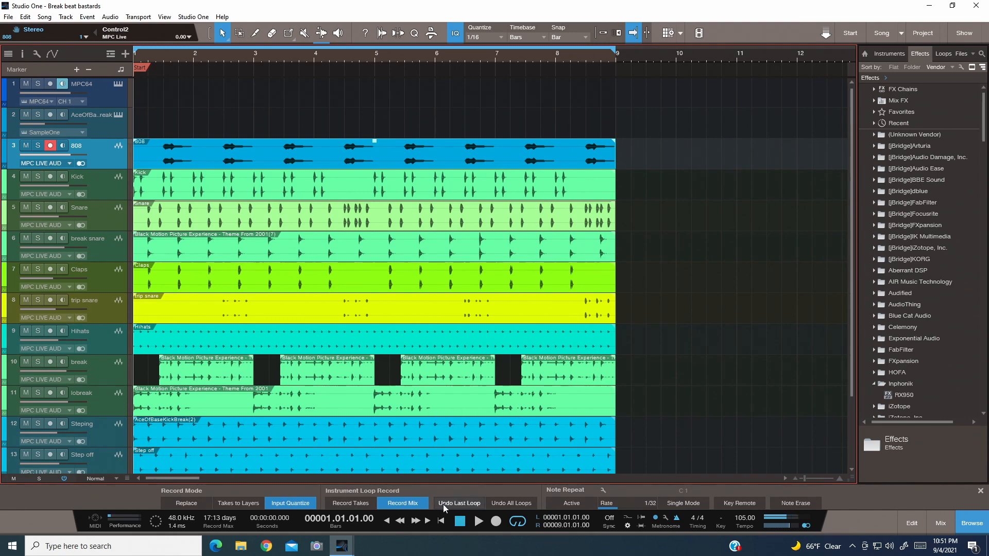
{"action": "left_click", "coordinate": [476, 524]}
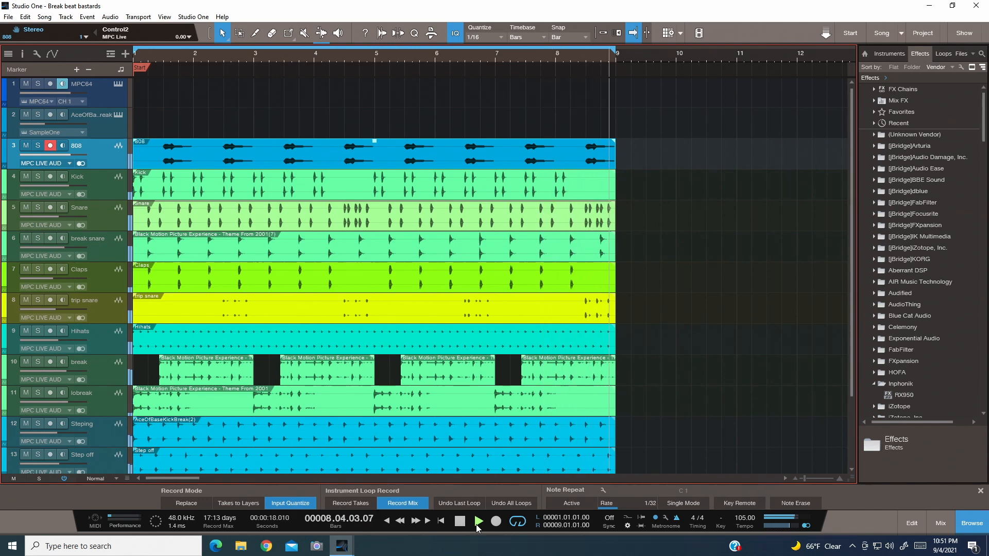
{"action": "left_click", "coordinate": [476, 524]}
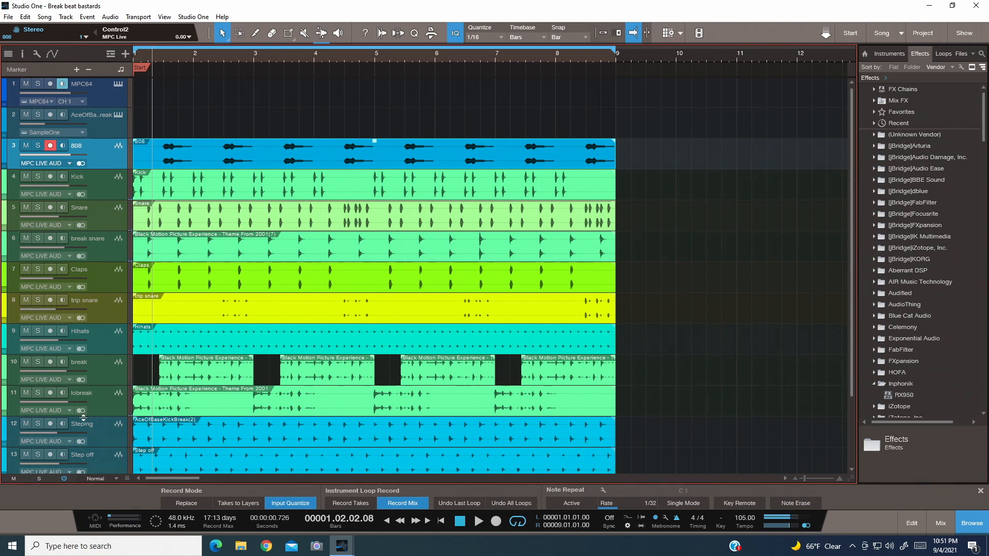
- Solo the 808 audio track
{"action": "scroll", "coordinate": [83, 418], "scroll_direction": "down", "scroll_amount": 3}
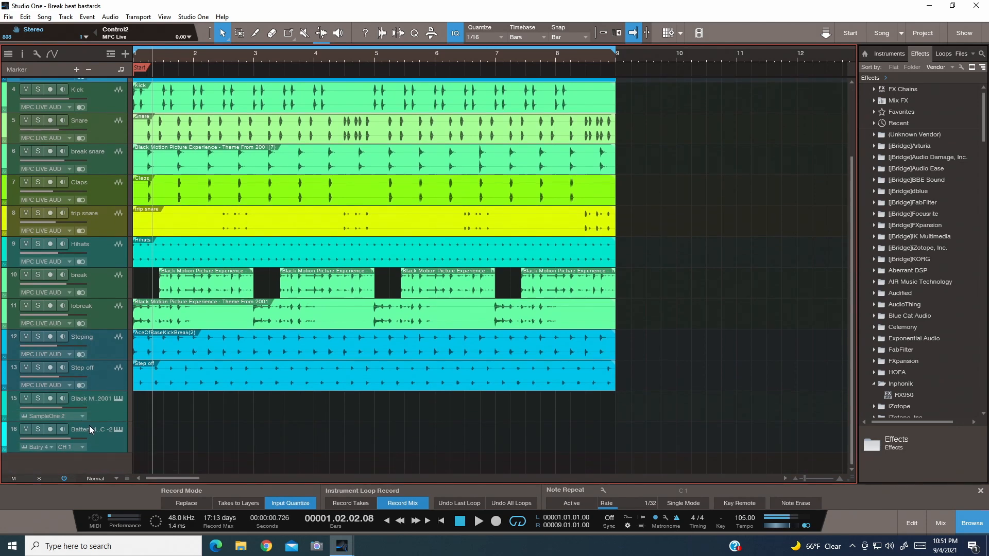
{"action": "scroll", "coordinate": [90, 427], "scroll_direction": "up", "scroll_amount": 1}
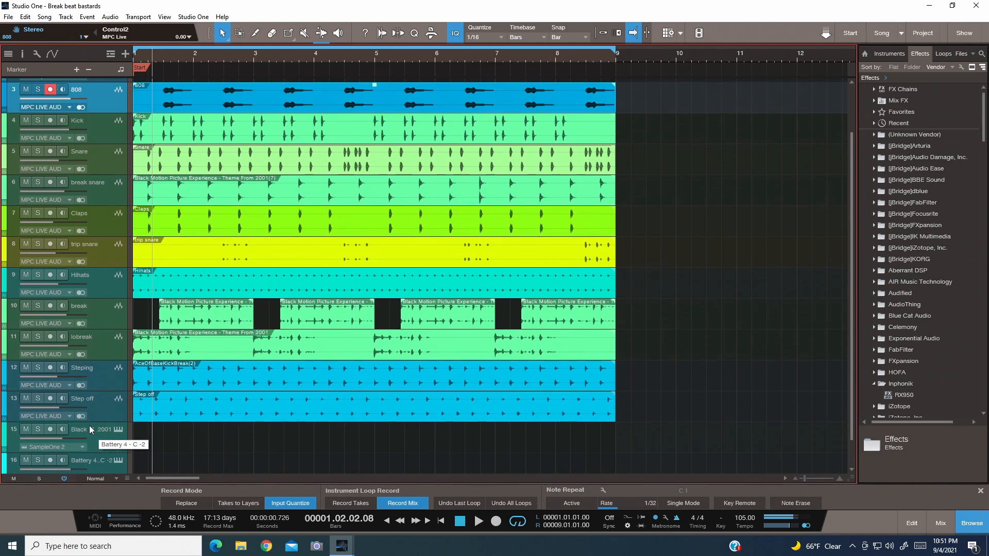
{"action": "scroll", "coordinate": [88, 425], "scroll_direction": "up", "scroll_amount": 2}
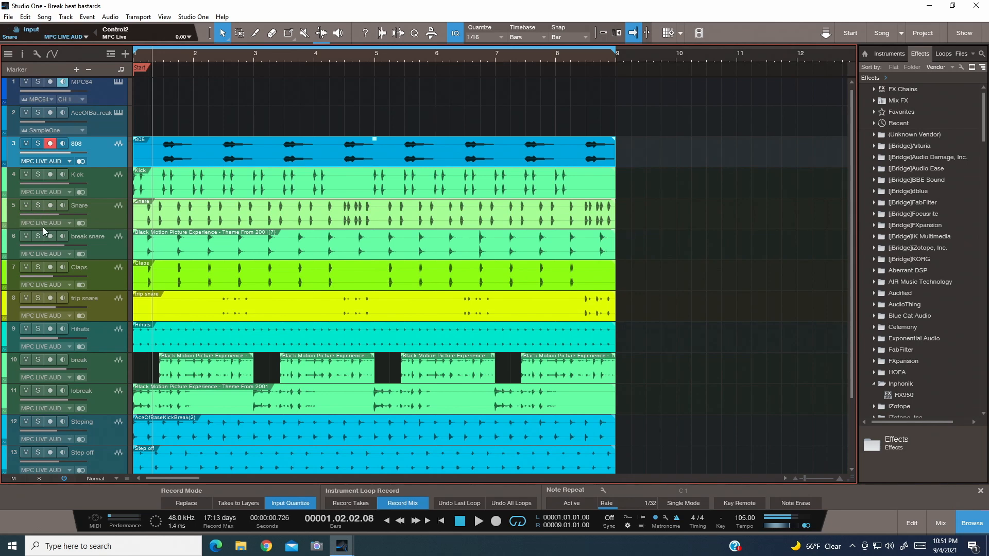
{"action": "left_click", "coordinate": [36, 144]}
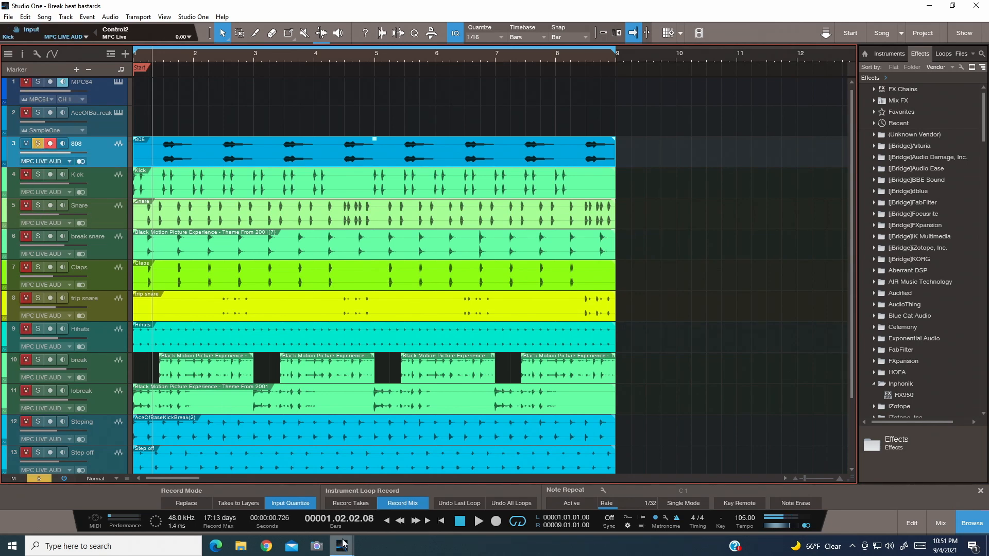
- Play the loop from the start with 808 soloed, adding Kick, Snare, break snare, Claps and trip snare to the solo one by one
{"action": "left_click", "coordinate": [460, 522]}
{"action": "left_click", "coordinate": [478, 521]}
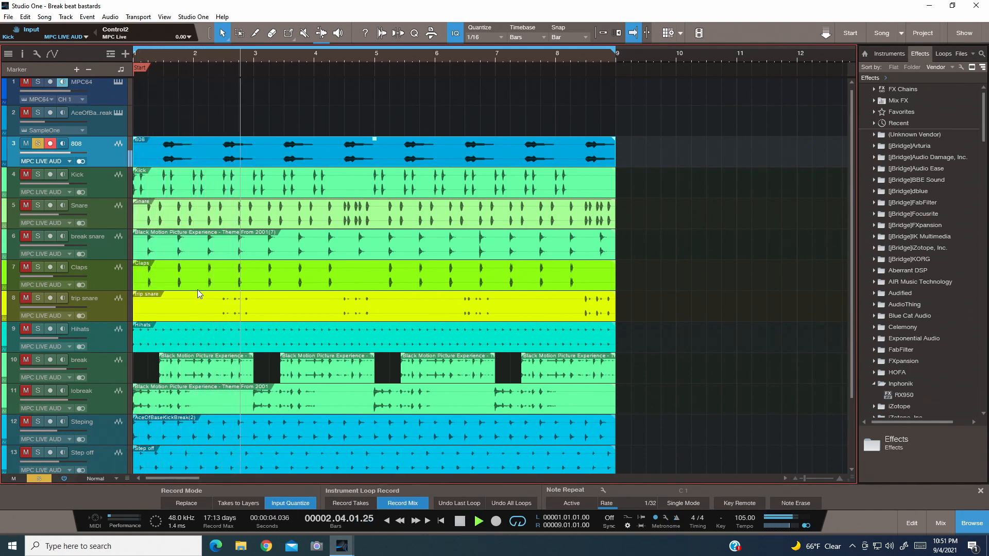
{"action": "left_click", "coordinate": [37, 174]}
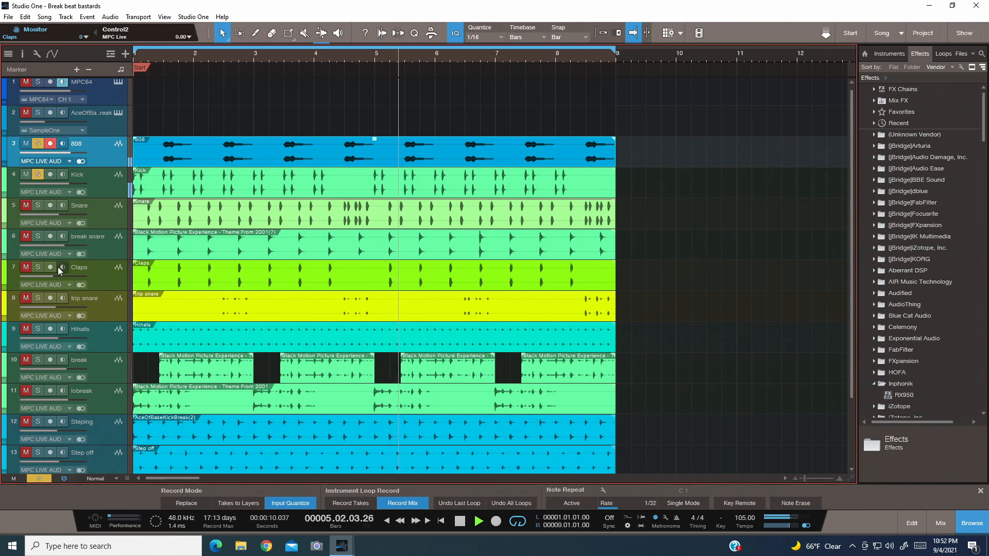
{"action": "left_click", "coordinate": [41, 204]}
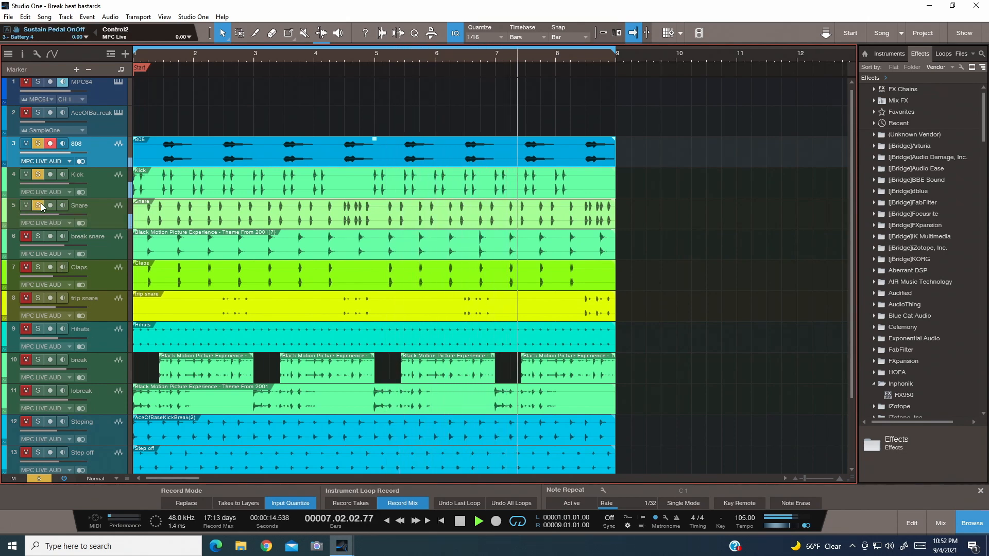
{"action": "left_click", "coordinate": [35, 237]}
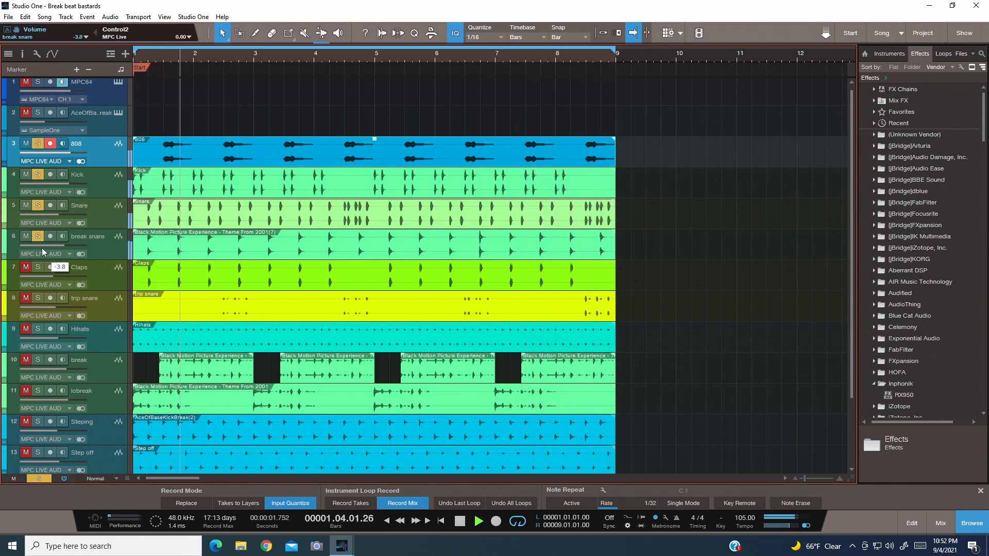
{"action": "left_click", "coordinate": [37, 269]}
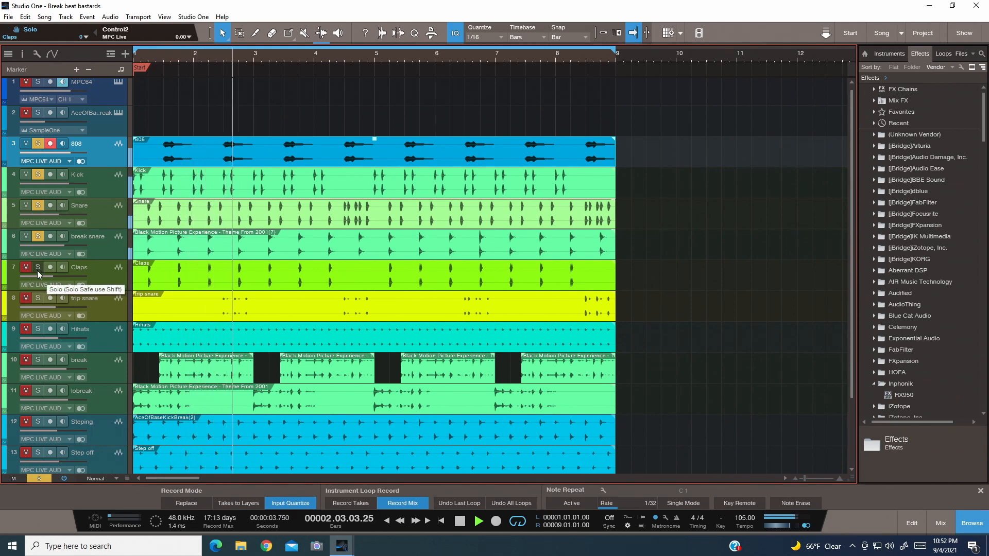
{"action": "left_click", "coordinate": [38, 299]}
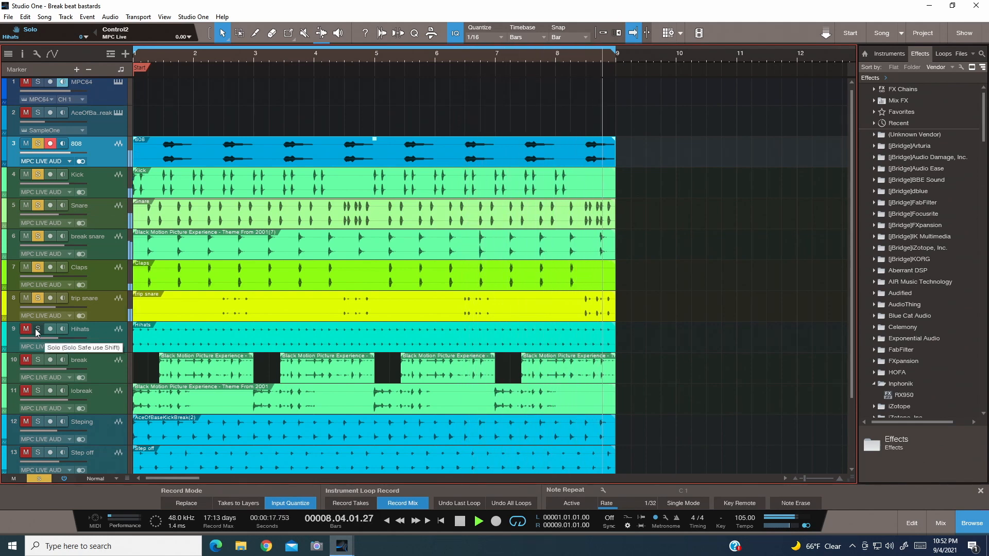
- Add Hihats, break, lobreak, Steping and Step off to the soloed tracks in turn while the loop plays
{"action": "left_click", "coordinate": [36, 329]}
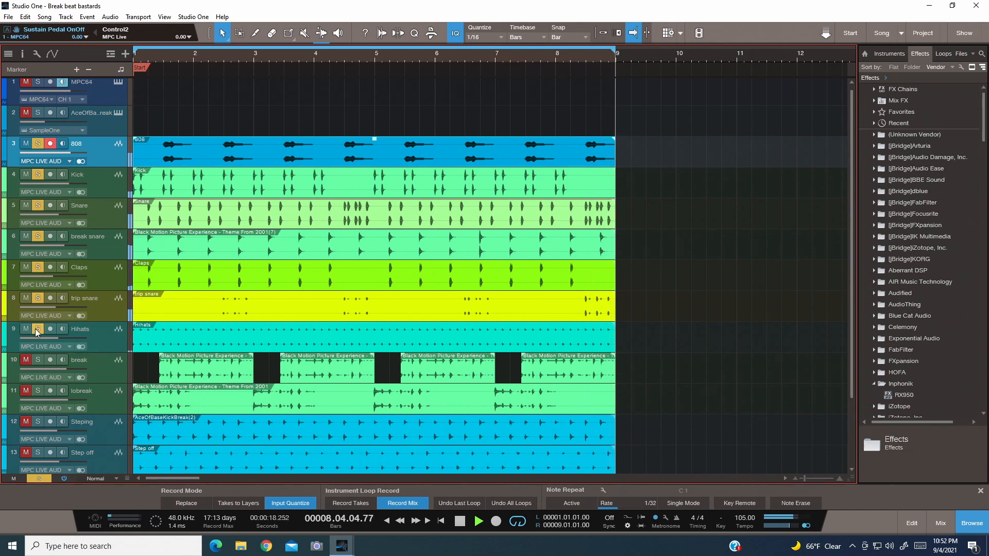
{"action": "left_click", "coordinate": [37, 360]}
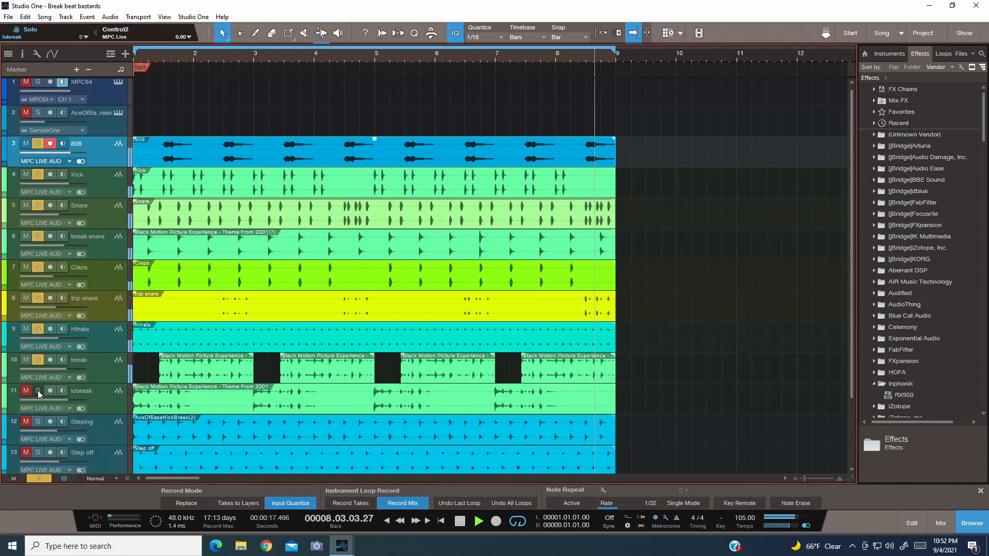
{"action": "left_click", "coordinate": [38, 391]}
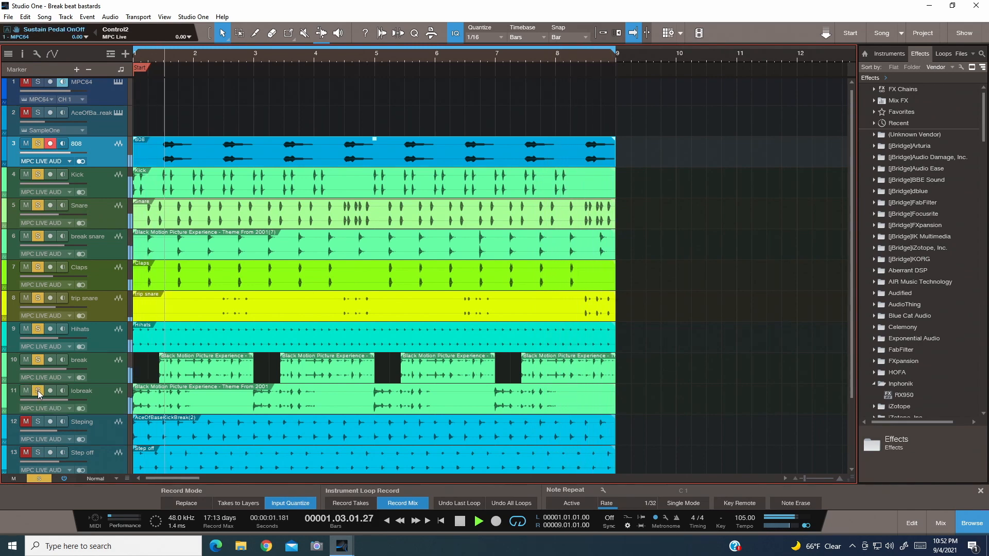
{"action": "left_click", "coordinate": [36, 425]}
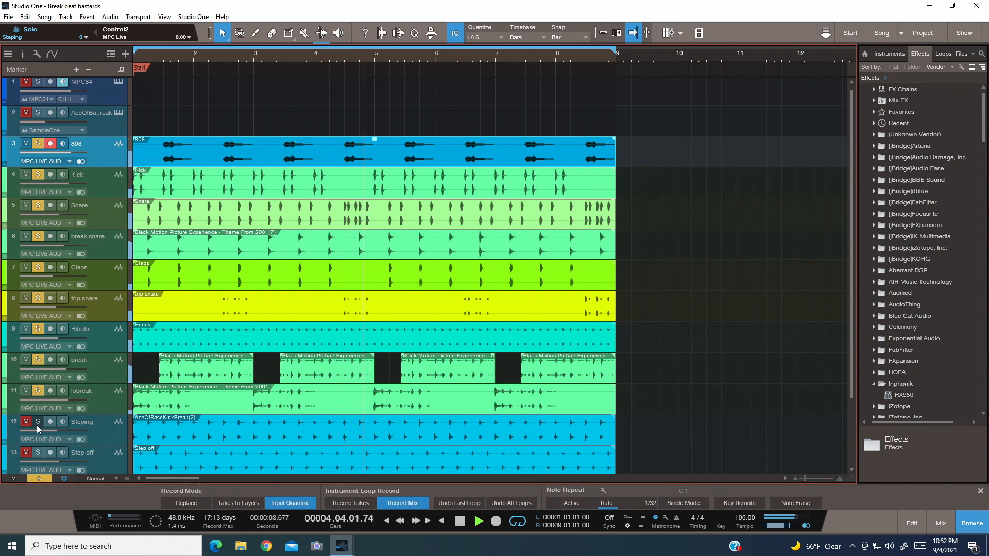
{"action": "left_click", "coordinate": [38, 452]}
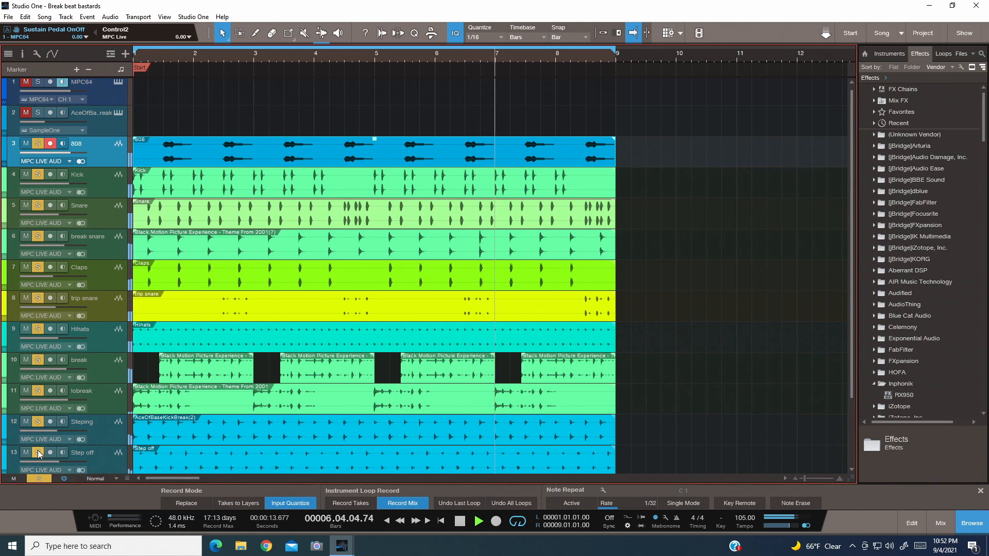
- Clear all solos to hear every track together, and stop playback with the playhead returned to the song start
{"action": "left_click", "coordinate": [44, 478]}
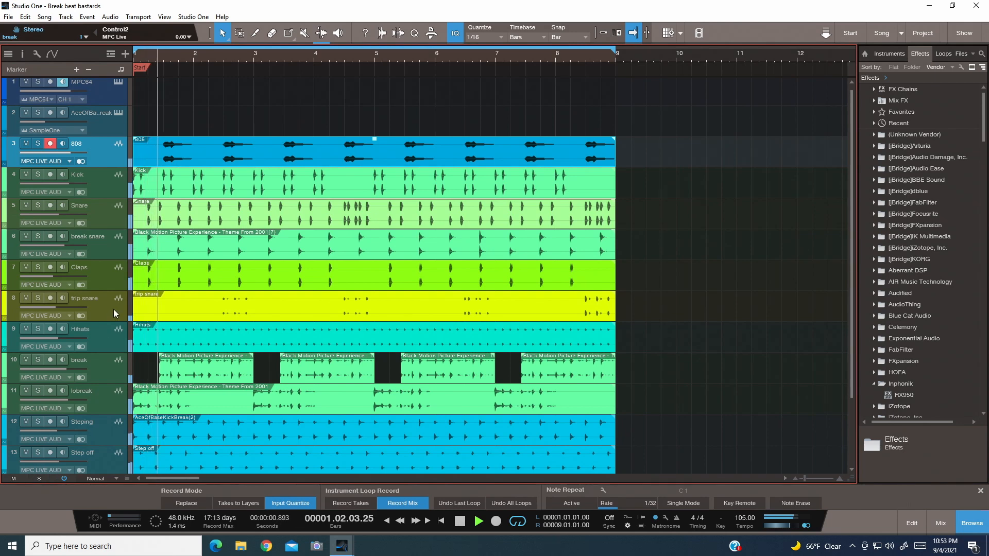
{"action": "scroll", "coordinate": [113, 309], "scroll_direction": "down", "scroll_amount": 2}
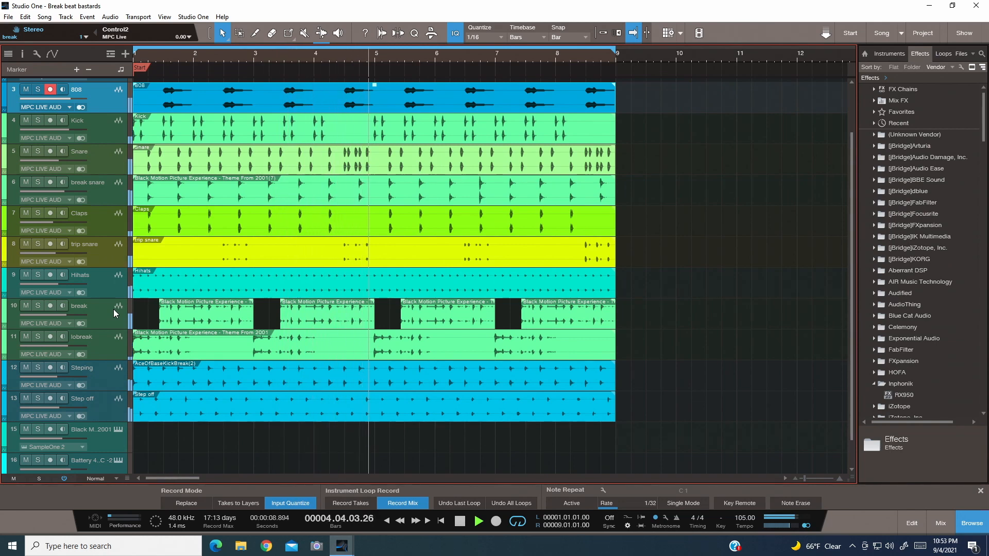
{"action": "key", "text": "space"}
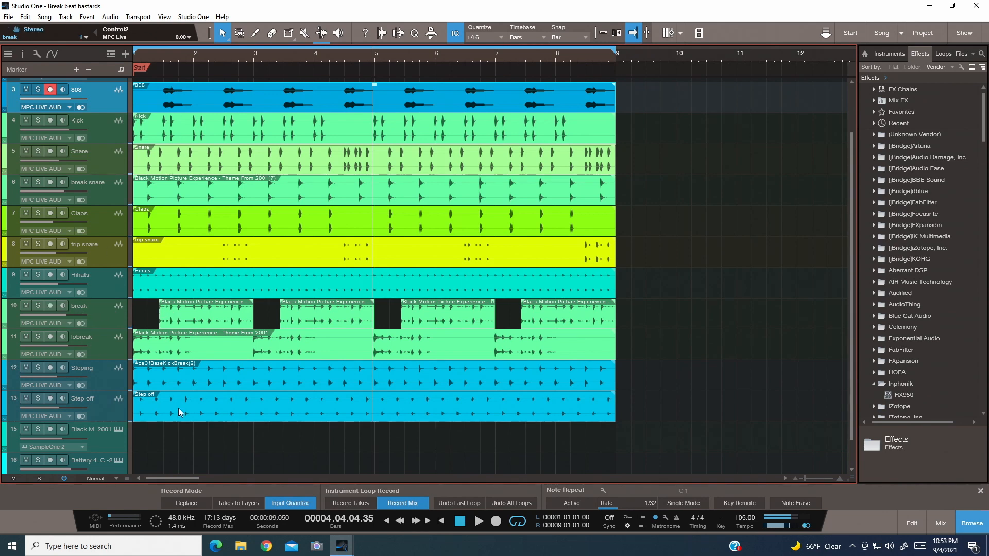
{"action": "left_click", "coordinate": [440, 521]}
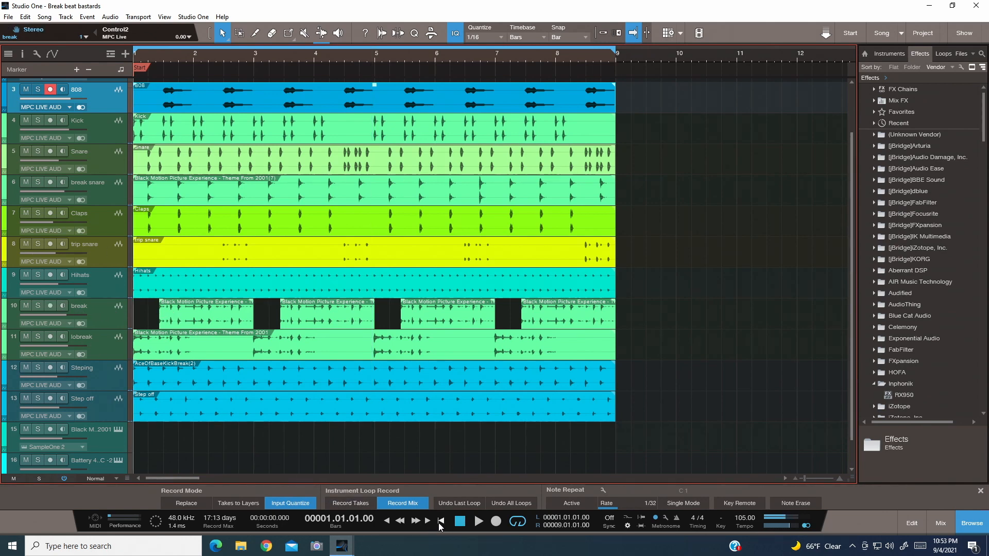
- Solo the break track and listen to it from the song start, stopping playback and clearing the solo to finish
{"action": "left_click", "coordinate": [39, 306]}
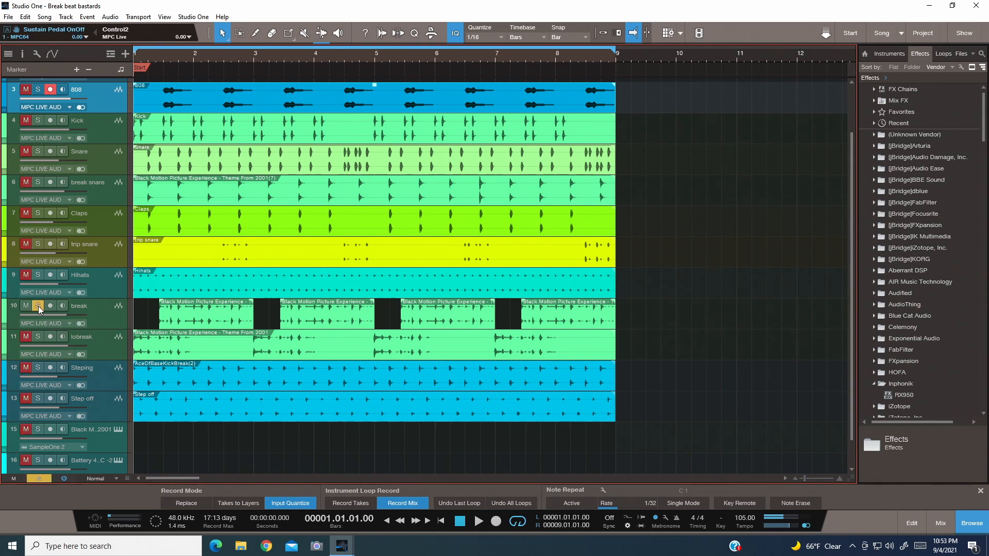
{"action": "left_click", "coordinate": [478, 521]}
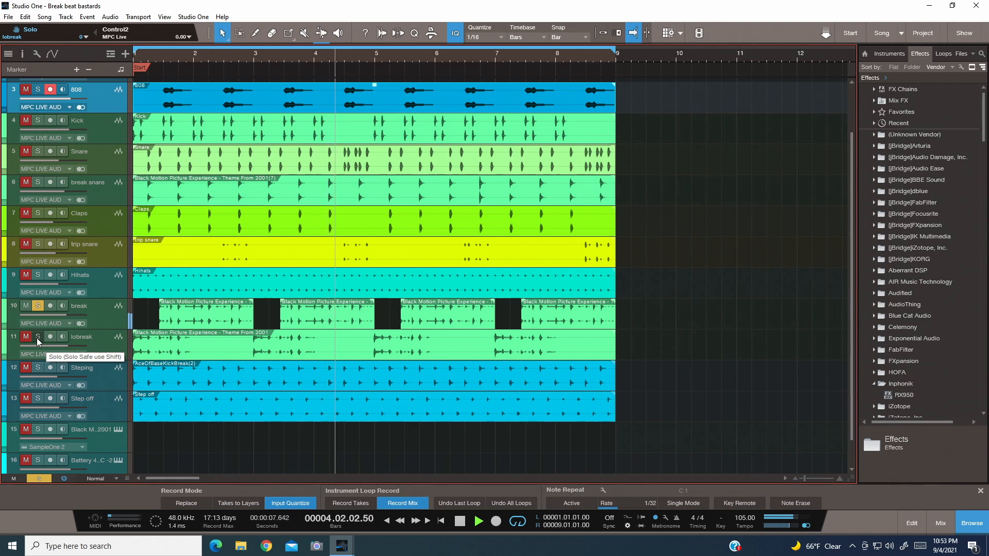
{"action": "left_click", "coordinate": [460, 521]}
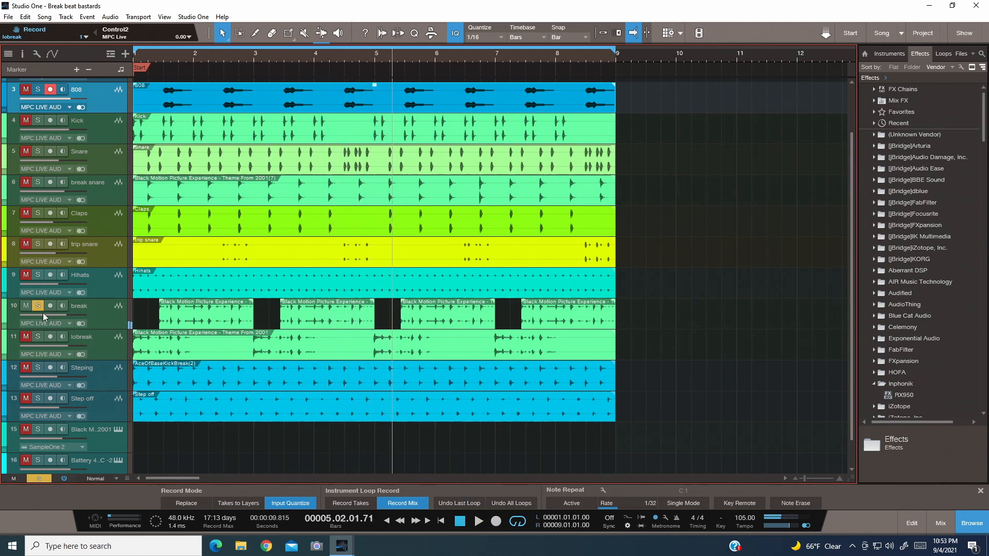
{"action": "left_click", "coordinate": [39, 481]}
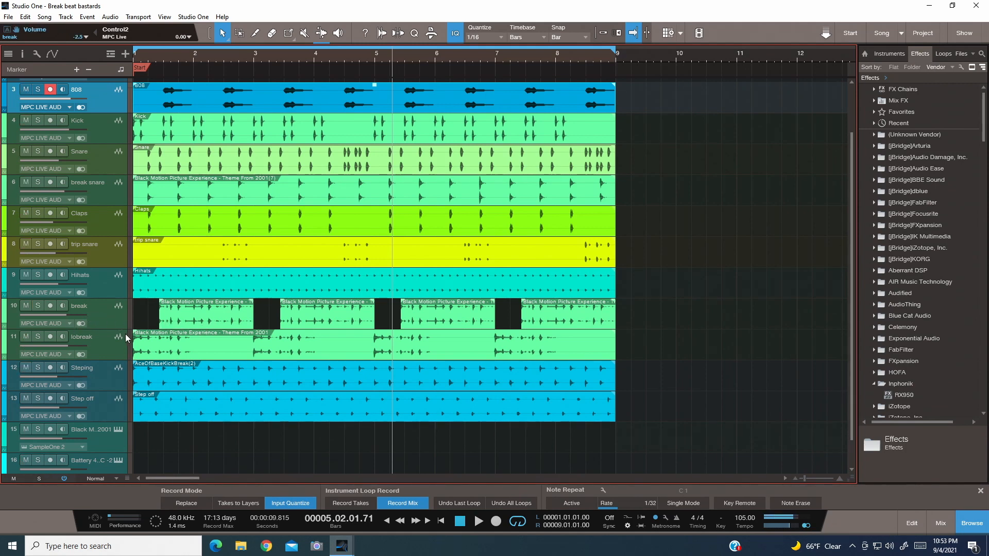
- Listen to lobreak soloed from the song start, add break to the solo, and finish by stopping playback and clearing both solos
{"action": "left_click_drag", "start_coordinate": [108, 329], "coordinate": [135, 328]}
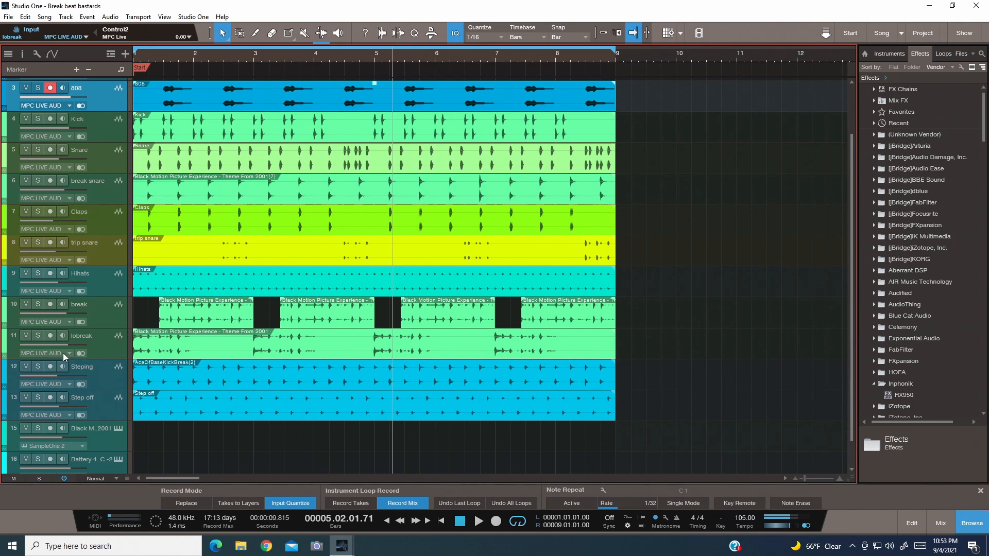
{"action": "left_click", "coordinate": [39, 336]}
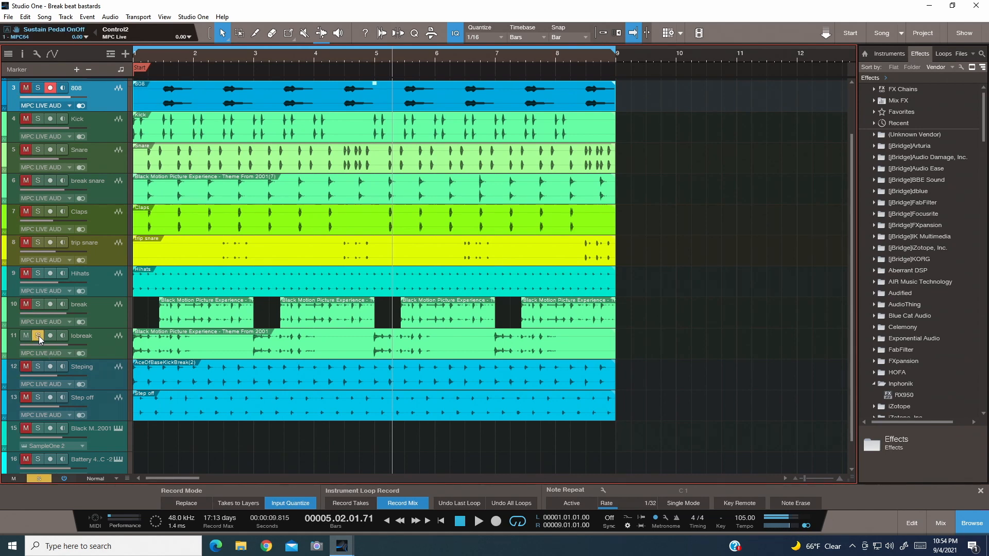
{"action": "left_click", "coordinate": [459, 526]}
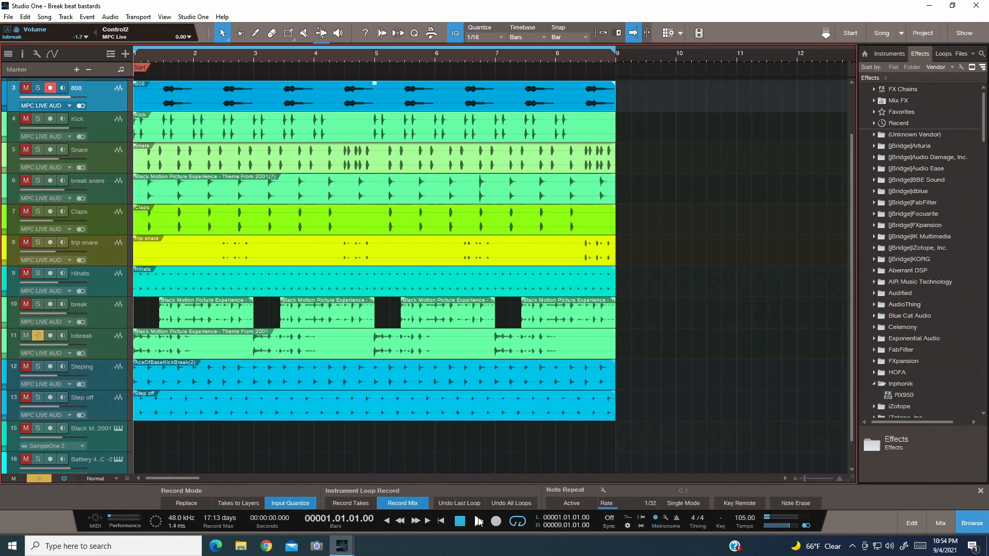
{"action": "left_click", "coordinate": [477, 521]}
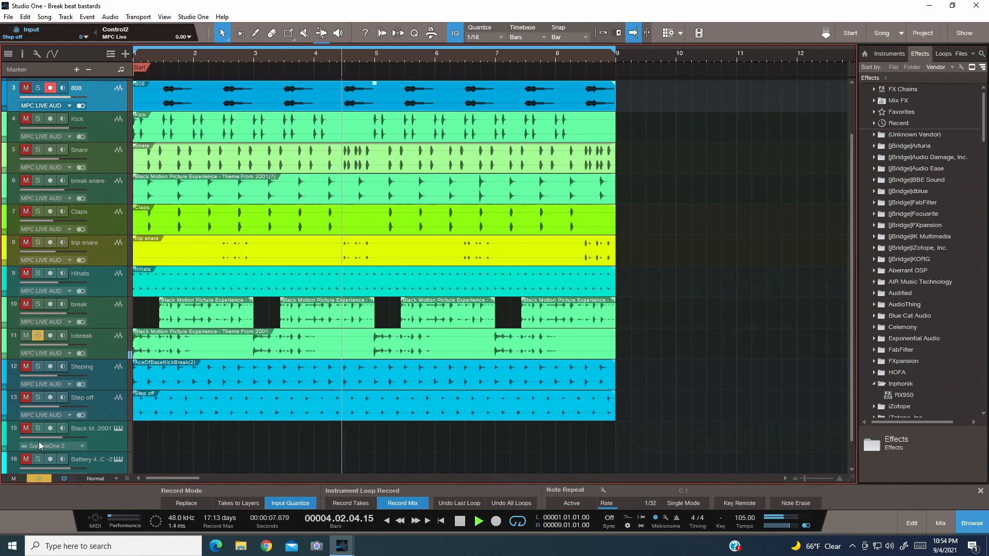
{"action": "left_click", "coordinate": [37, 304]}
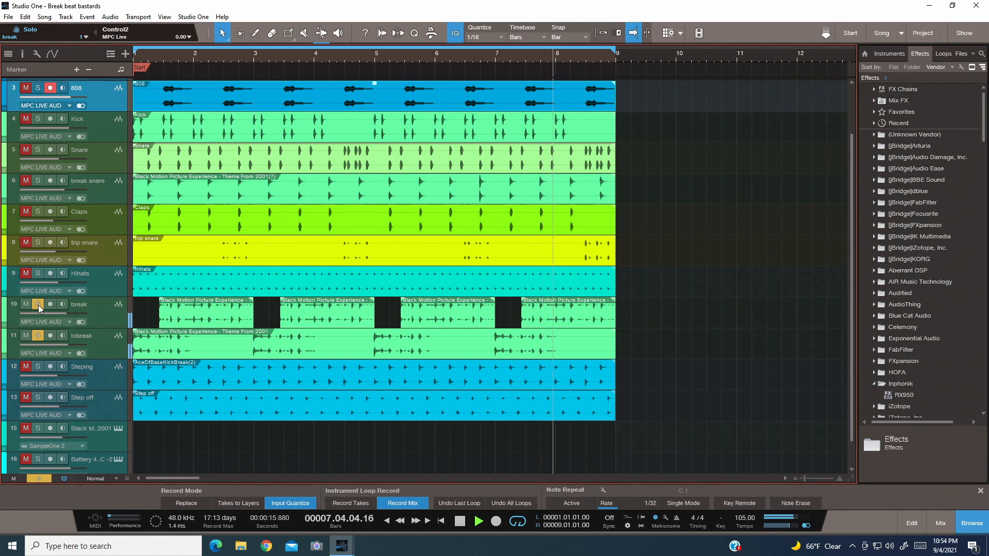
{"action": "left_click", "coordinate": [460, 523]}
{"action": "left_click", "coordinate": [32, 478]}
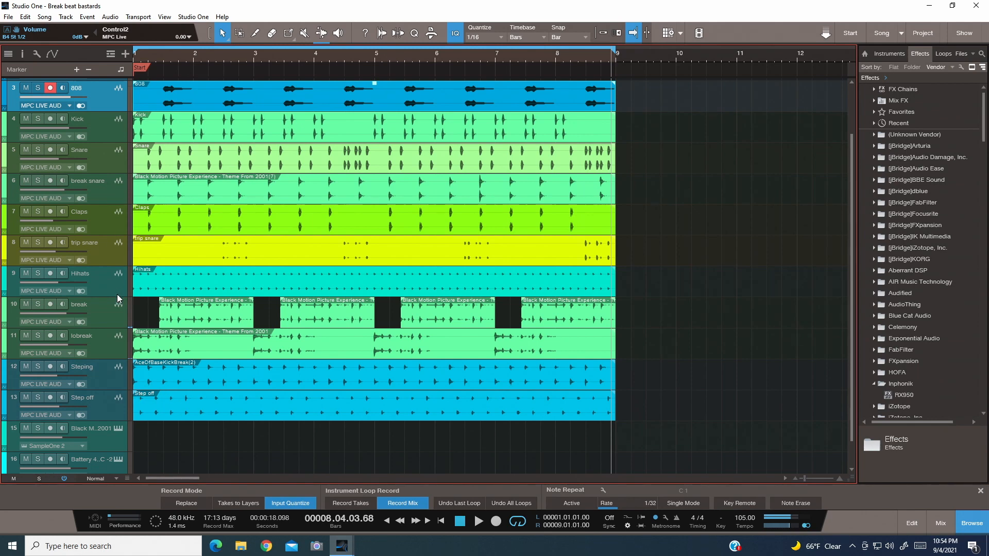
- Play the full eight-bar beat from the start with no tracks soloed, and stop near the end of bar 8
{"action": "scroll", "coordinate": [116, 294], "scroll_direction": "up", "scroll_amount": 1}
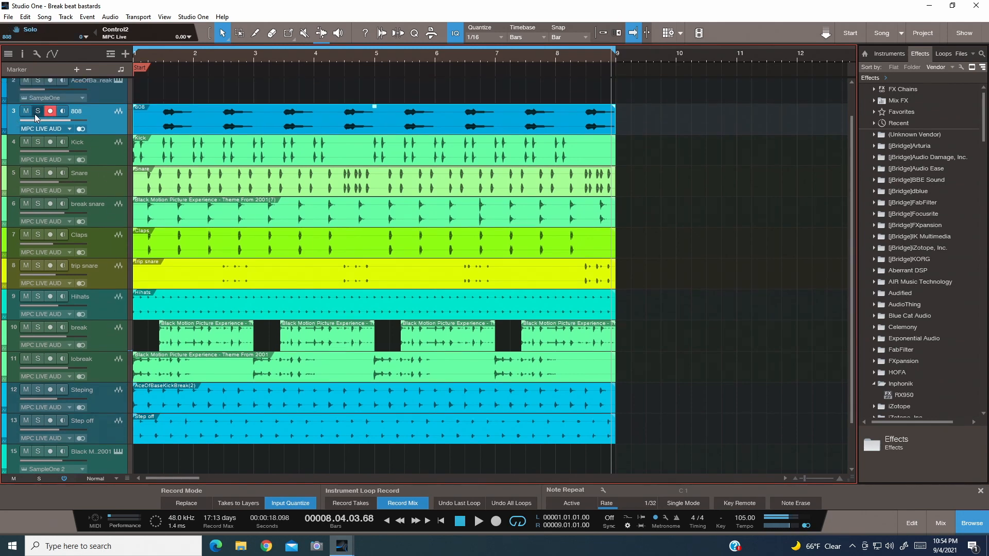
{"action": "left_click", "coordinate": [463, 527]}
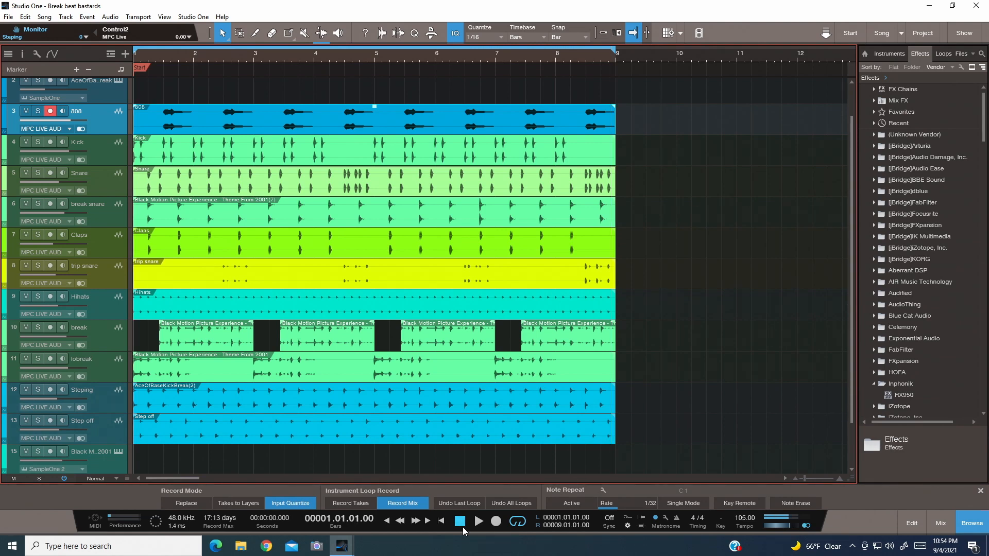
{"action": "left_click", "coordinate": [477, 523]}
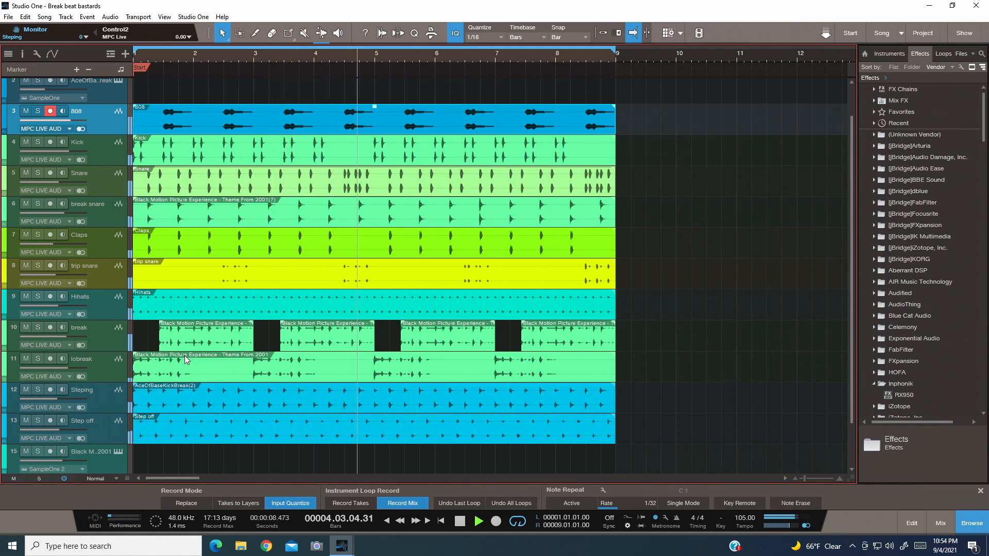
{"action": "left_click", "coordinate": [462, 522]}
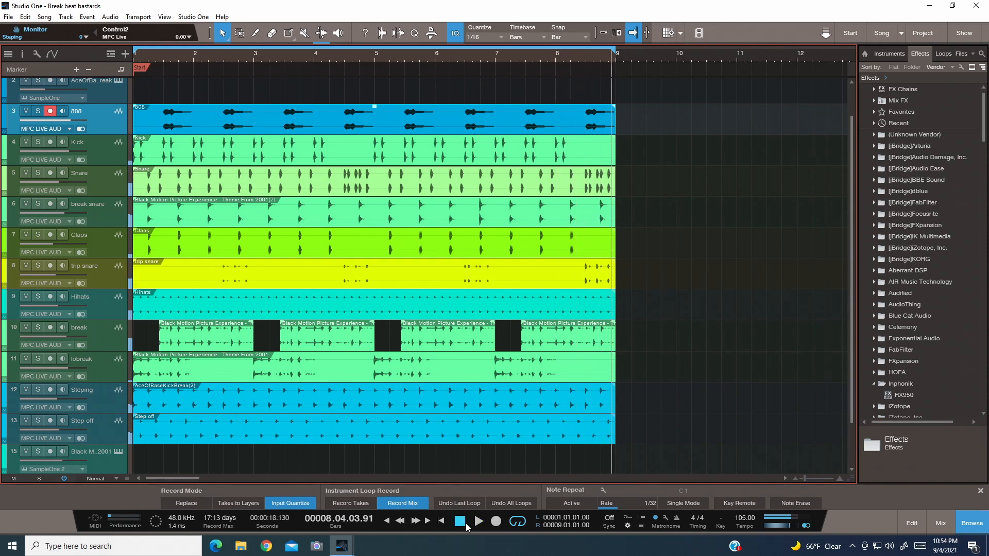
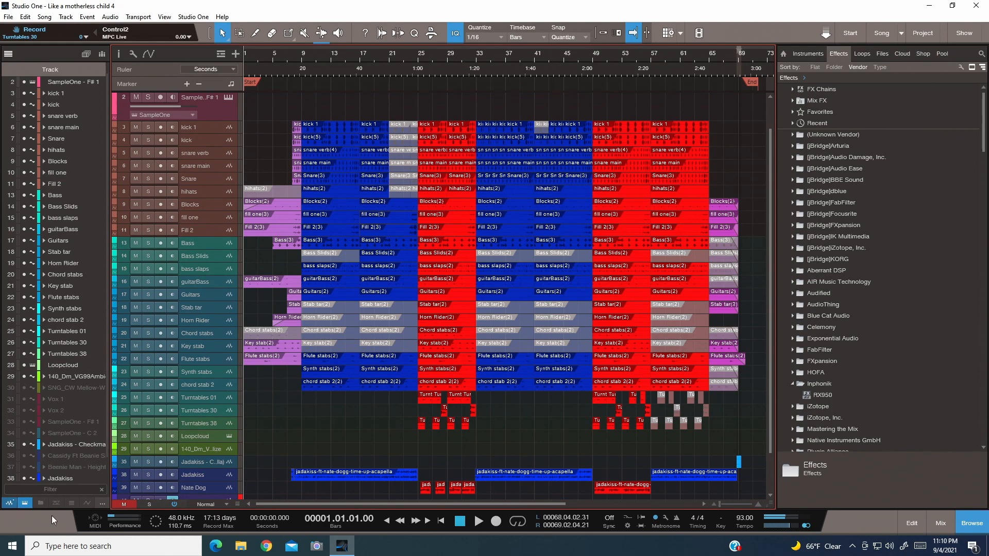
- Enlarge the track height and look through the arrangement from the kick tracks down to the mic track
{"action": "scroll", "coordinate": [162, 408], "scroll_direction": "down", "scroll_amount": 1}
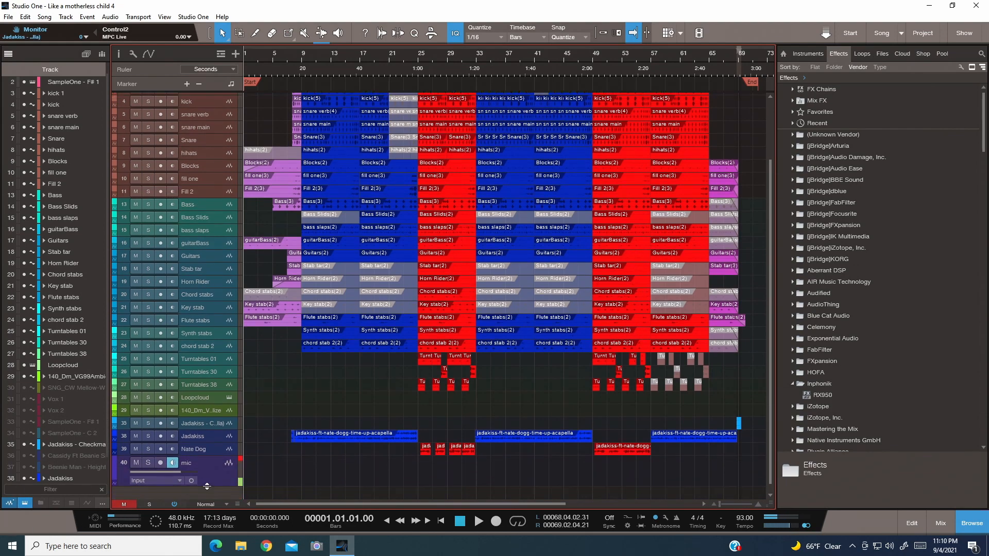
{"action": "left_click", "coordinate": [202, 502]}
{"action": "left_click", "coordinate": [208, 469]}
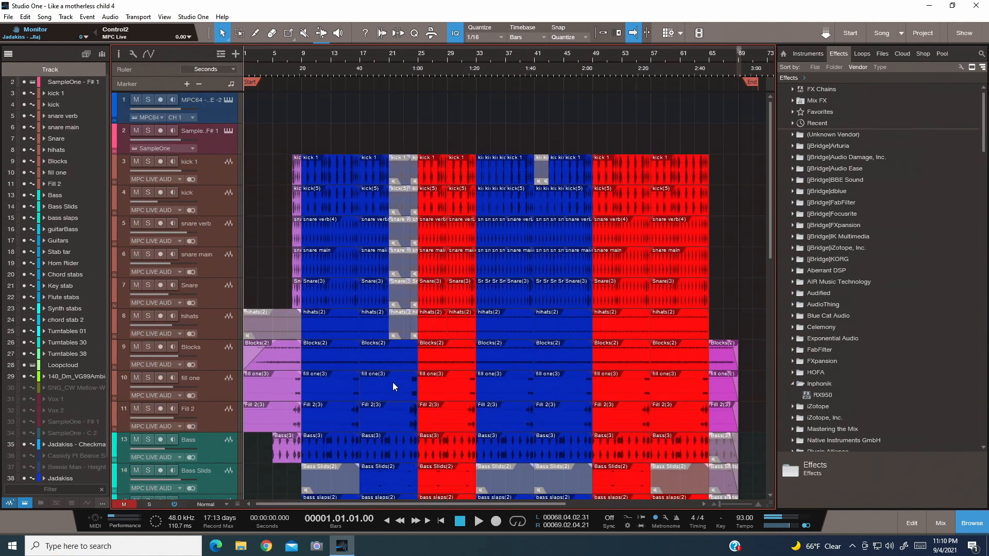
{"action": "scroll", "coordinate": [392, 382], "scroll_direction": "down", "scroll_amount": 10}
{"action": "scroll", "coordinate": [394, 386], "scroll_direction": "down", "scroll_amount": 2}
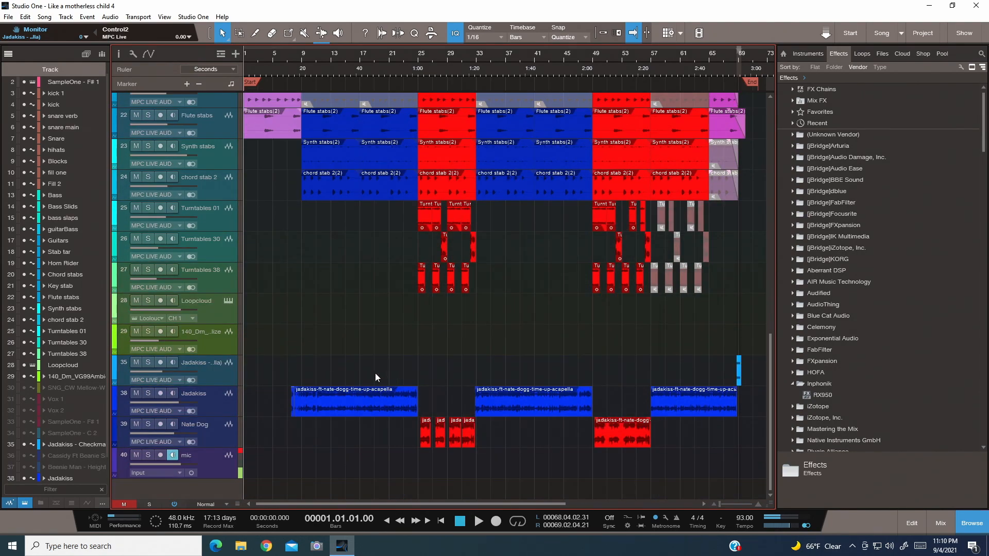
- Reduce the track height to fit the whole arrangement, and play the song from the start with the mic track muted
{"action": "scroll", "coordinate": [375, 373], "scroll_direction": "down", "scroll_amount": 3}
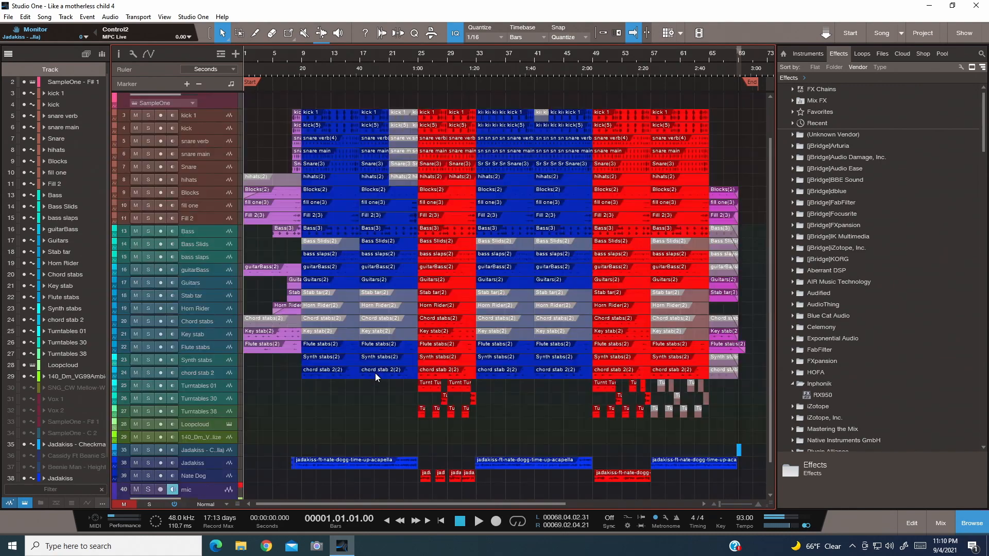
{"action": "scroll", "coordinate": [383, 270], "scroll_direction": "down", "scroll_amount": 2}
{"action": "scroll", "coordinate": [383, 270], "scroll_direction": "down", "scroll_amount": 1}
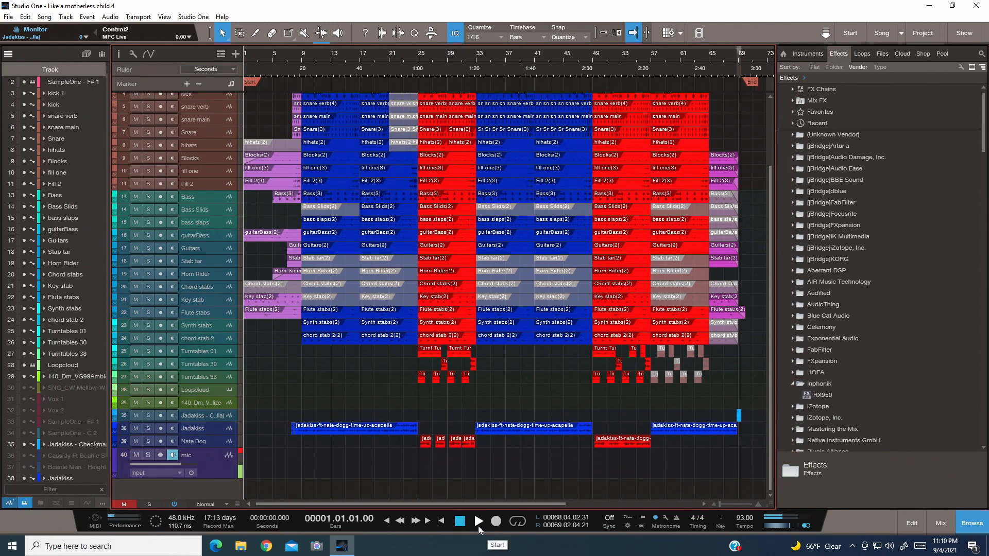
{"action": "left_click", "coordinate": [478, 527]}
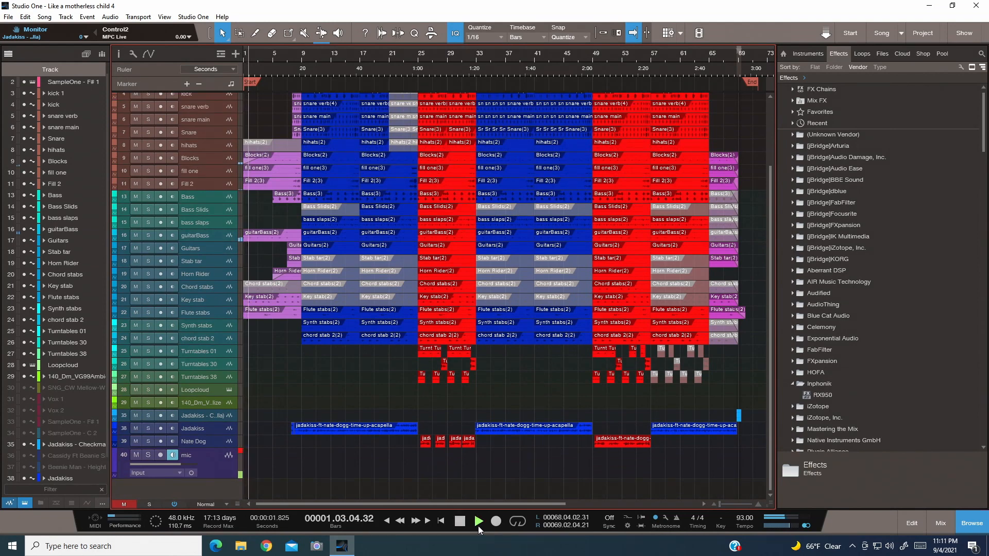
{"action": "left_click", "coordinate": [139, 455]}
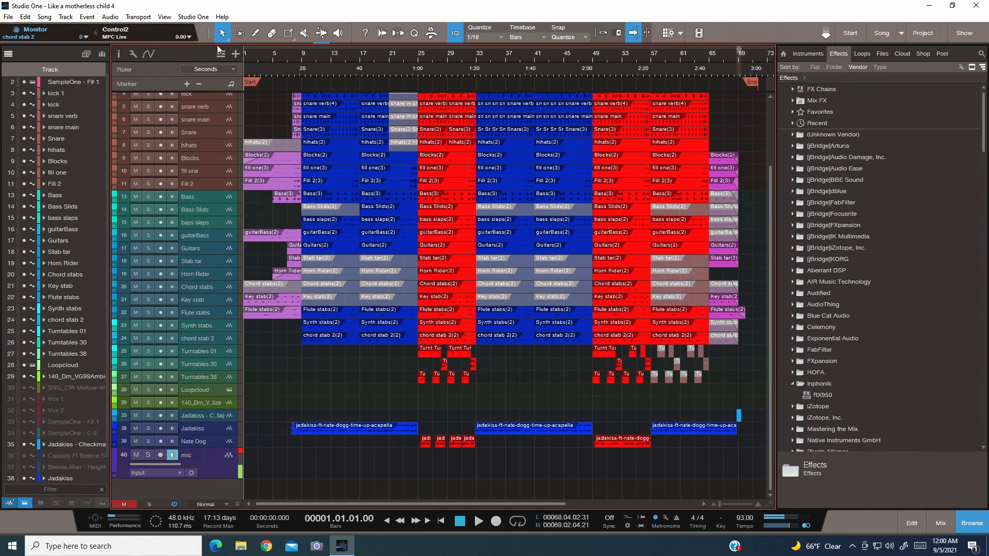
- Show the mixing console and open the RX950 insert on the Drum Bus, placing its window above the channel strips
{"action": "left_click", "coordinate": [181, 20]}
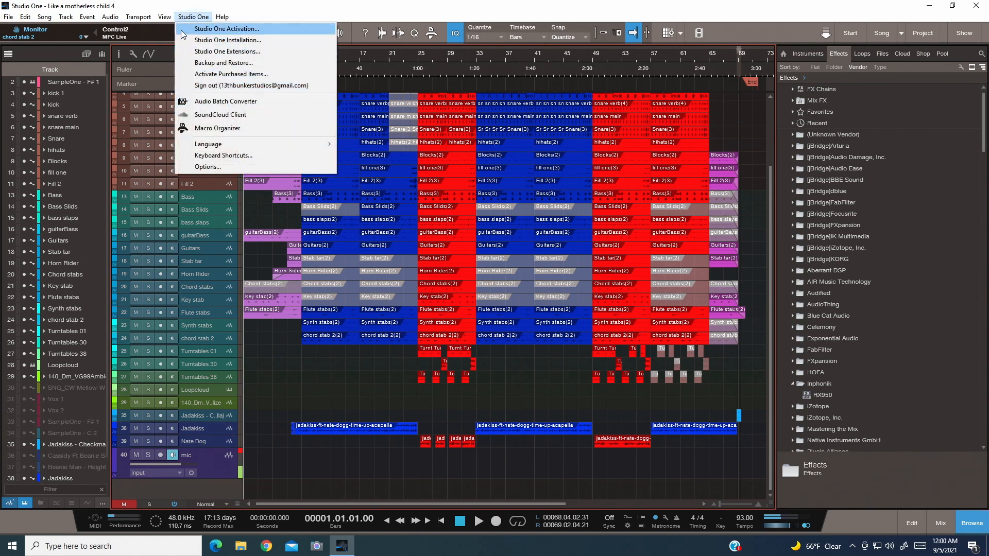
{"action": "mouse_move", "coordinate": [165, 17]}
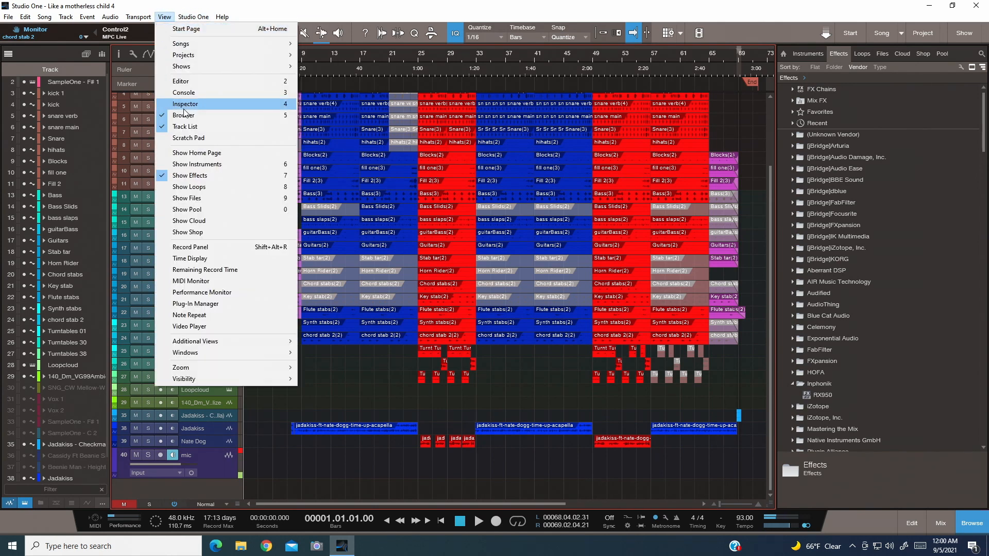
{"action": "left_click", "coordinate": [185, 93]}
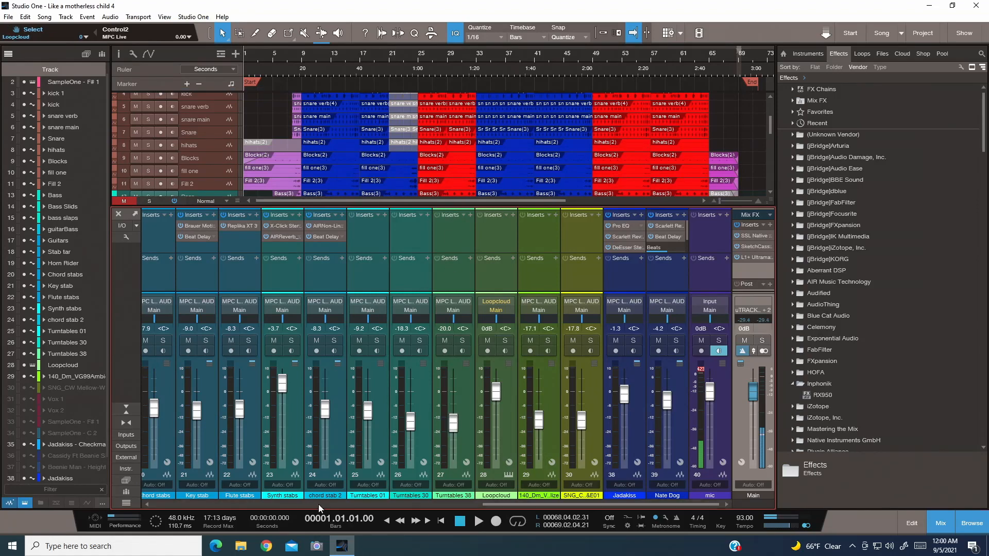
{"action": "left_click_drag", "start_coordinate": [515, 505], "coordinate": [280, 505]}
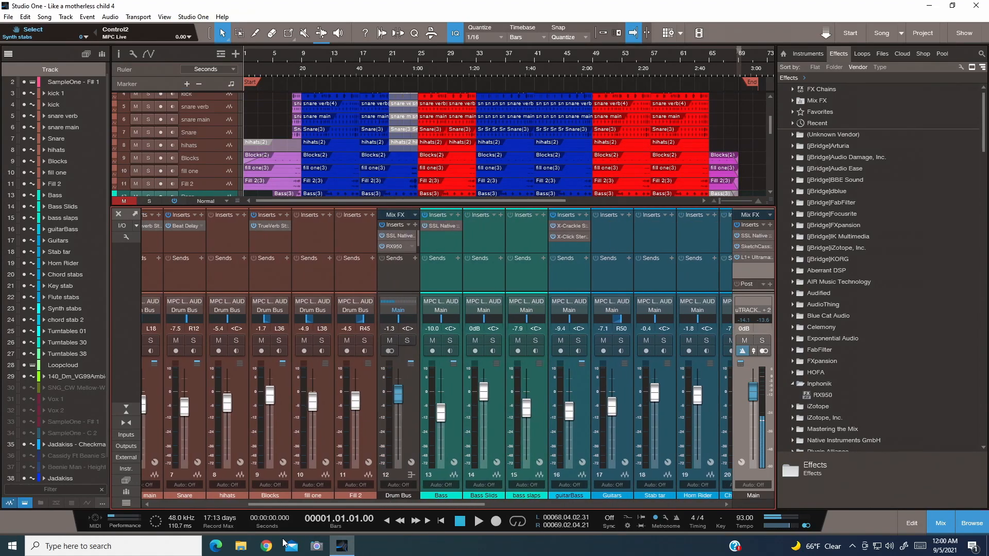
{"action": "left_click", "coordinate": [390, 246]}
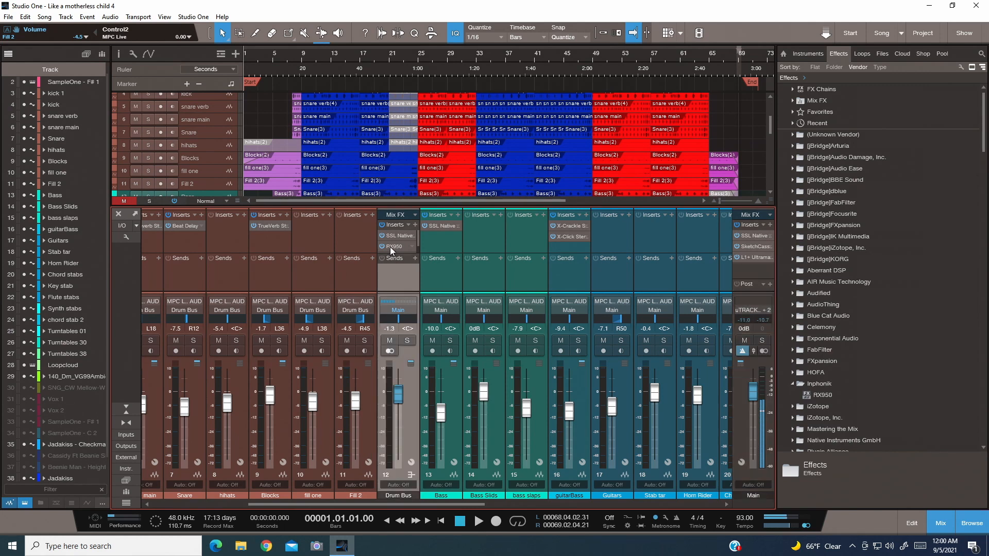
{"action": "left_click_drag", "start_coordinate": [546, 143], "coordinate": [446, 125]}
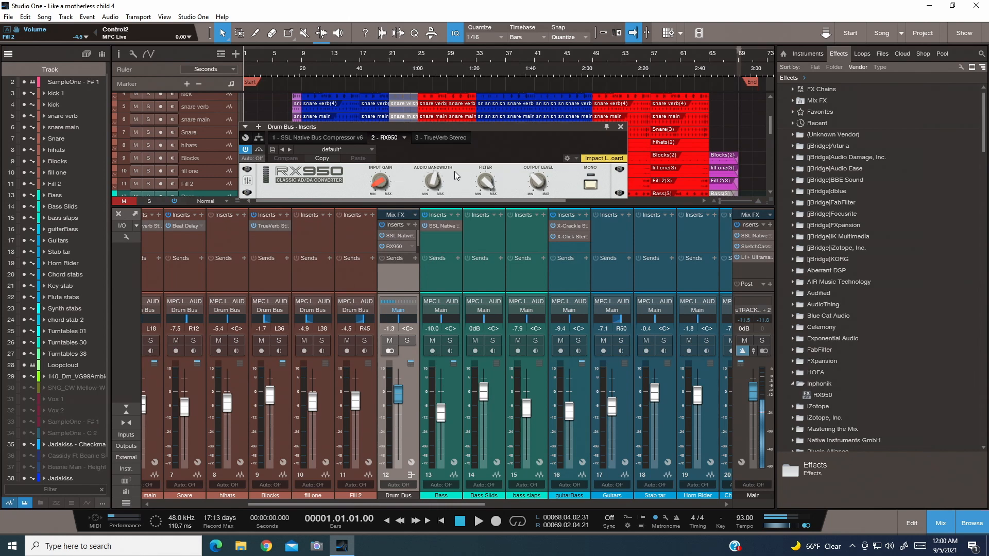
{"action": "mouse_move", "coordinate": [432, 182]}
- Solo the Drum Bus, play from the song start, and add the mic channel to the solo
{"action": "left_click", "coordinate": [407, 342]}
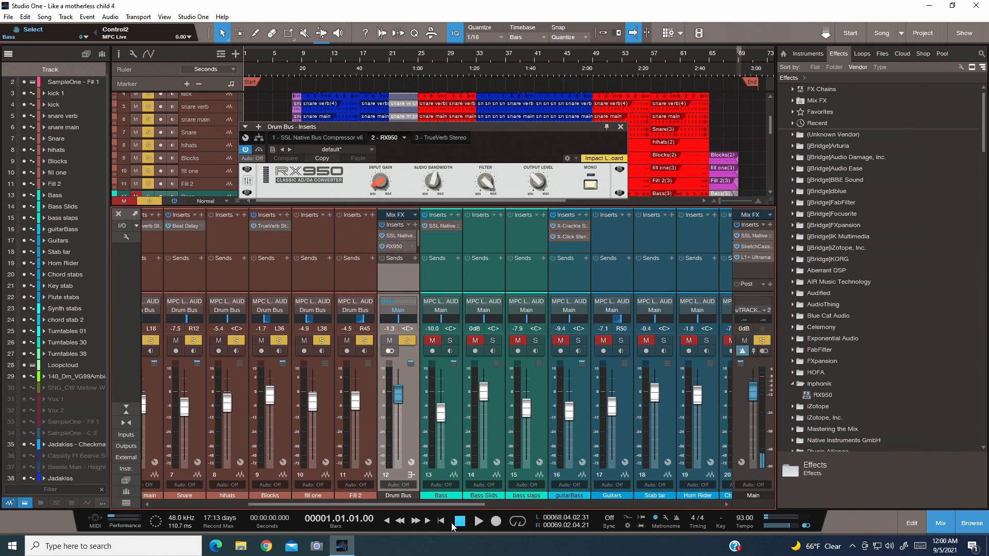
{"action": "left_click", "coordinate": [478, 522]}
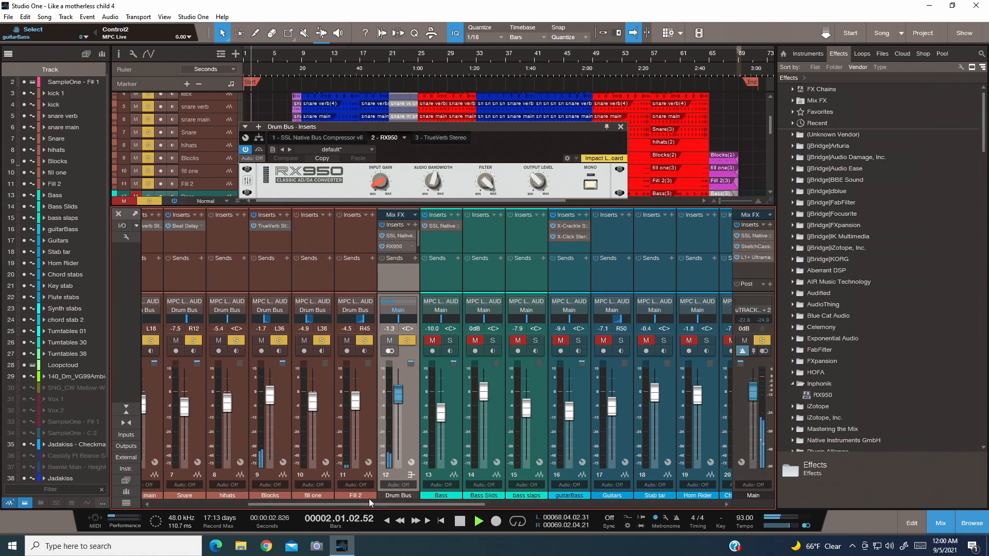
{"action": "left_click_drag", "start_coordinate": [384, 505], "coordinate": [624, 502]}
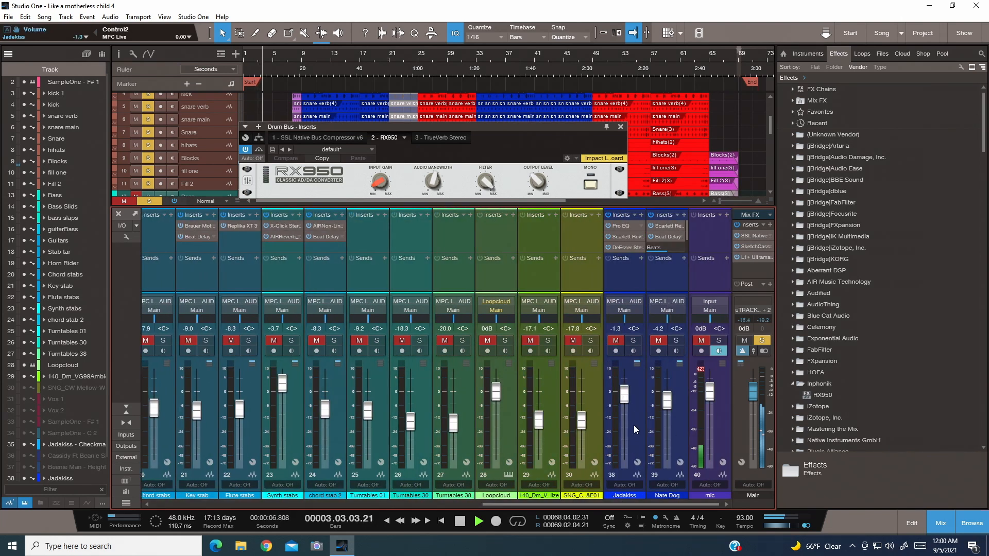
{"action": "left_click", "coordinate": [700, 340]}
{"action": "left_click", "coordinate": [719, 341]}
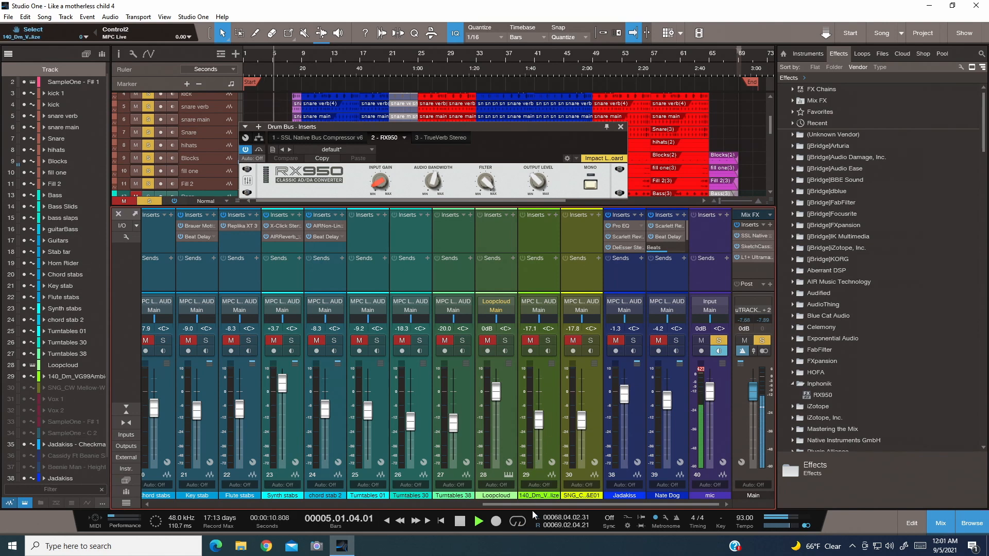
- Listen to the soloed drums with the RX950 bypassed, and compare them with the plug-in switched back on
{"action": "left_click_drag", "start_coordinate": [523, 506], "coordinate": [292, 525]}
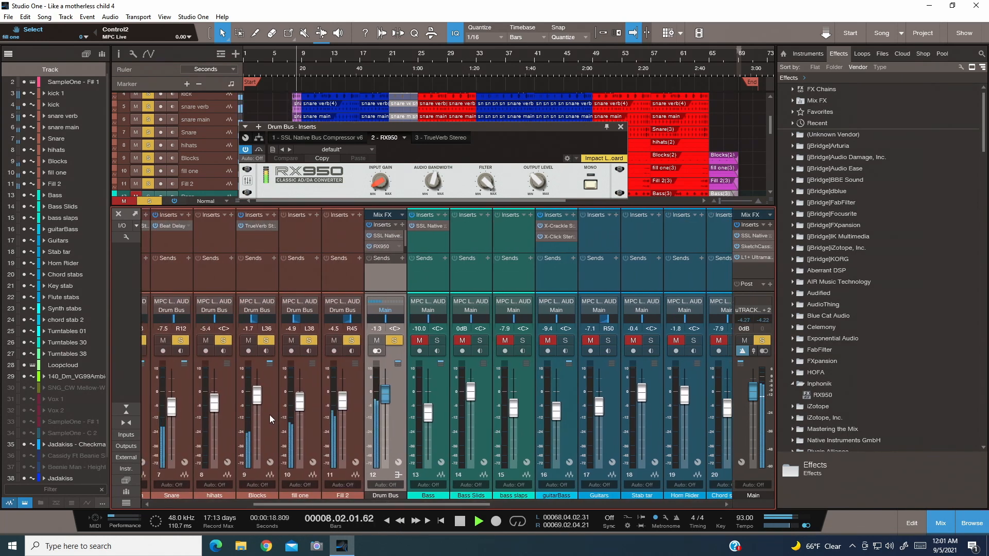
{"action": "mouse_move", "coordinate": [289, 401]}
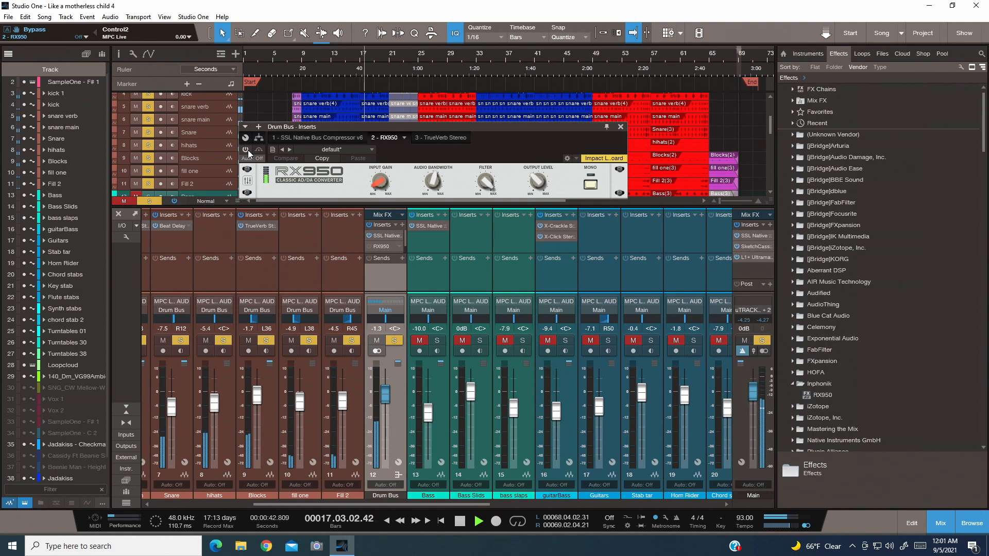
{"action": "left_click", "coordinate": [245, 149]}
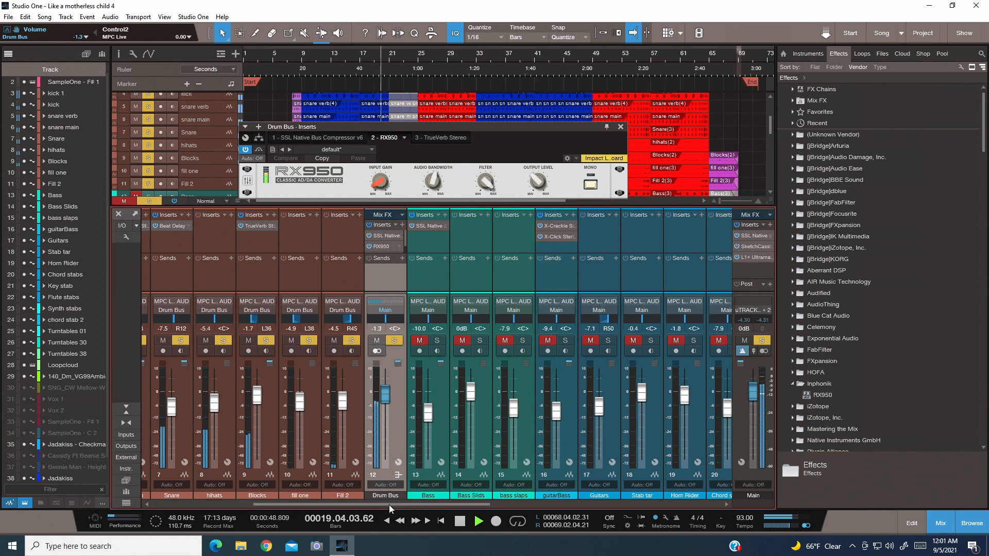
{"action": "left_click_drag", "start_coordinate": [388, 505], "coordinate": [424, 509]}
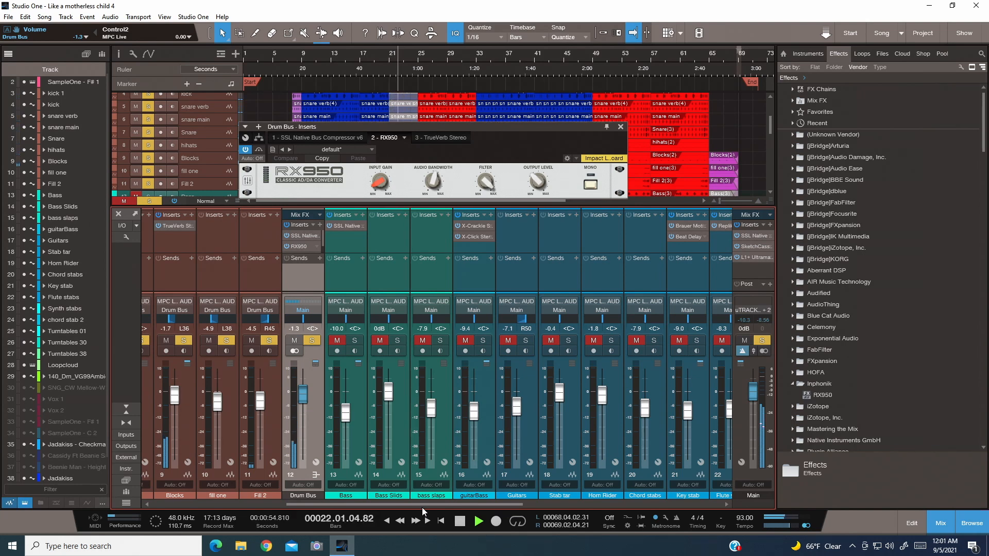
{"action": "left_click_drag", "start_coordinate": [423, 510], "coordinate": [399, 505]}
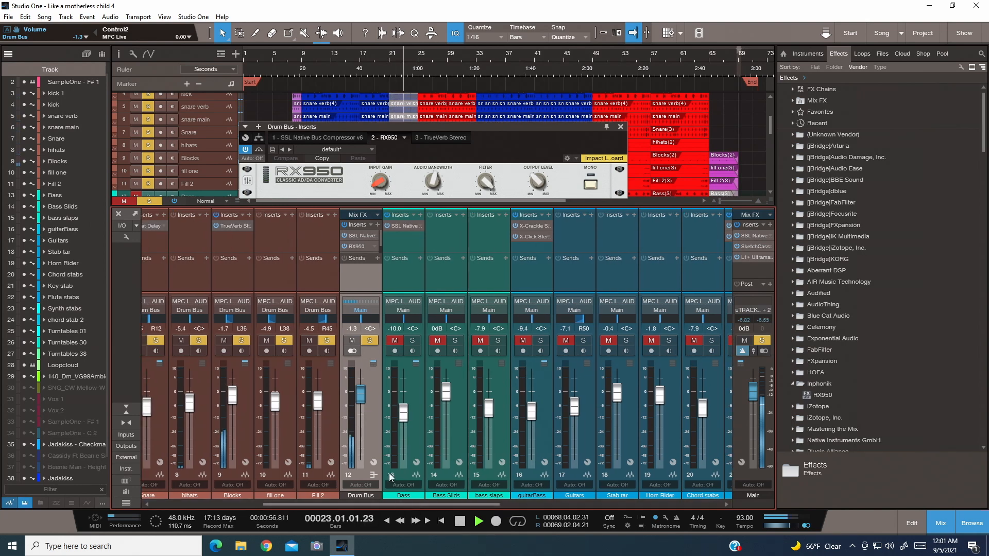
- Lower the RX950 filter to 57 while the drums play, raise it back up, and stop playback
{"action": "mouse_move", "coordinate": [493, 189]}
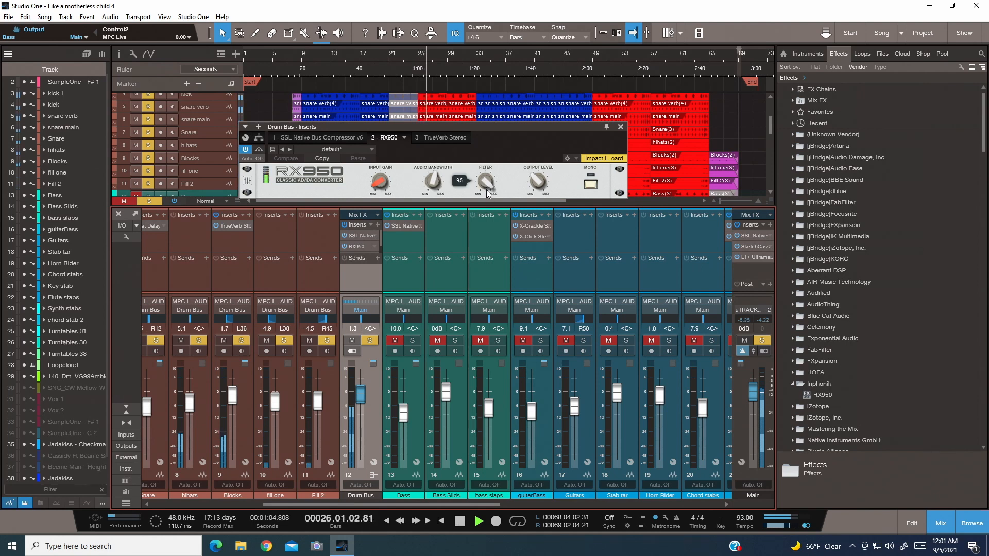
{"action": "left_click_drag", "start_coordinate": [487, 190], "coordinate": [486, 239]}
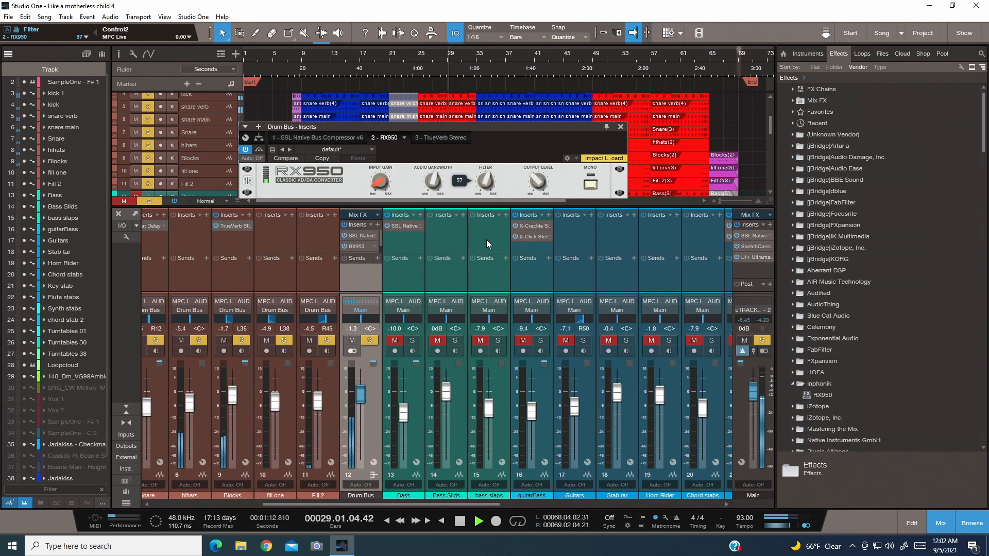
{"action": "left_click_drag", "start_coordinate": [486, 239], "coordinate": [487, 190]}
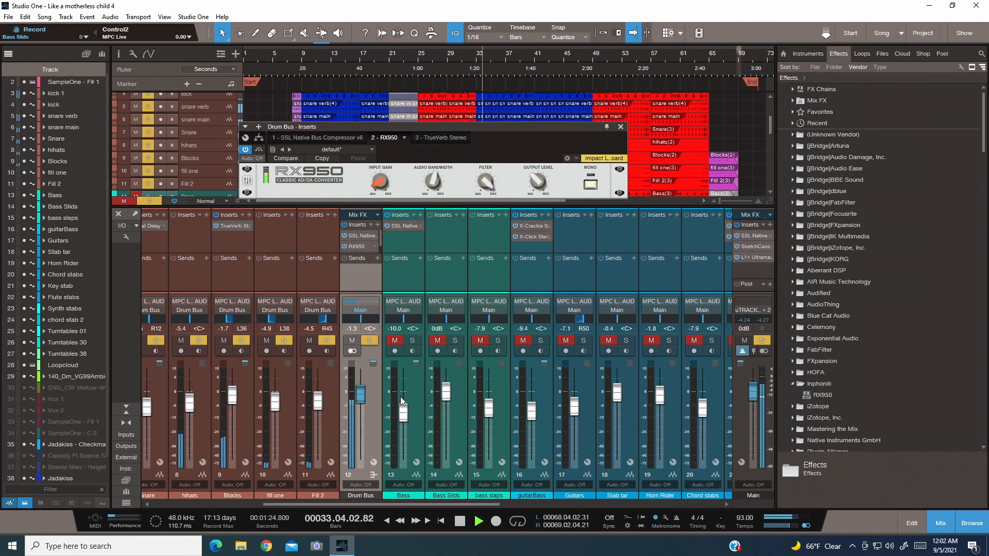
{"action": "left_click", "coordinate": [460, 521]}
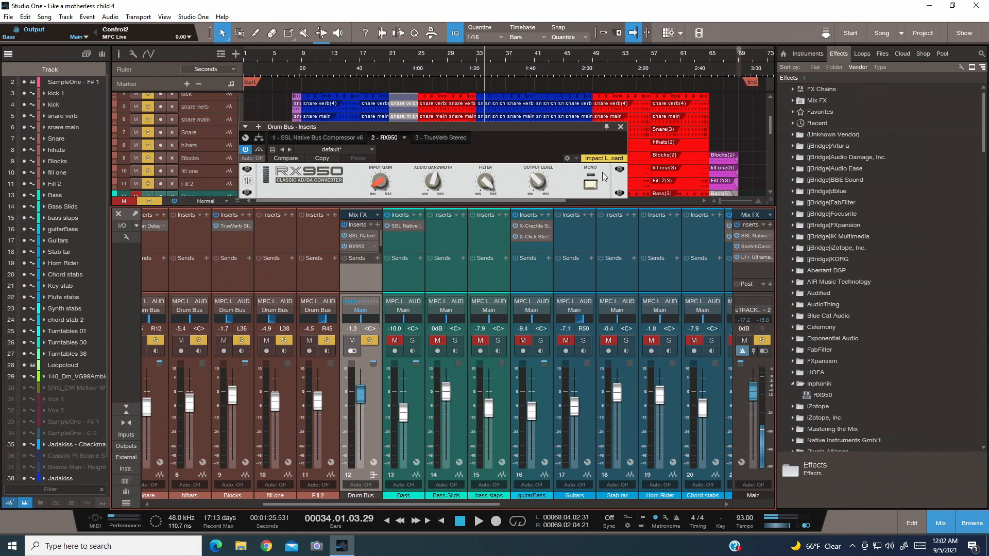
- View the RX950's display scaling and brilliance settings, close them, and look through the effects browser around the Inphonik folder
{"action": "mouse_move", "coordinate": [552, 180]}
{"action": "left_click", "coordinate": [248, 184]}
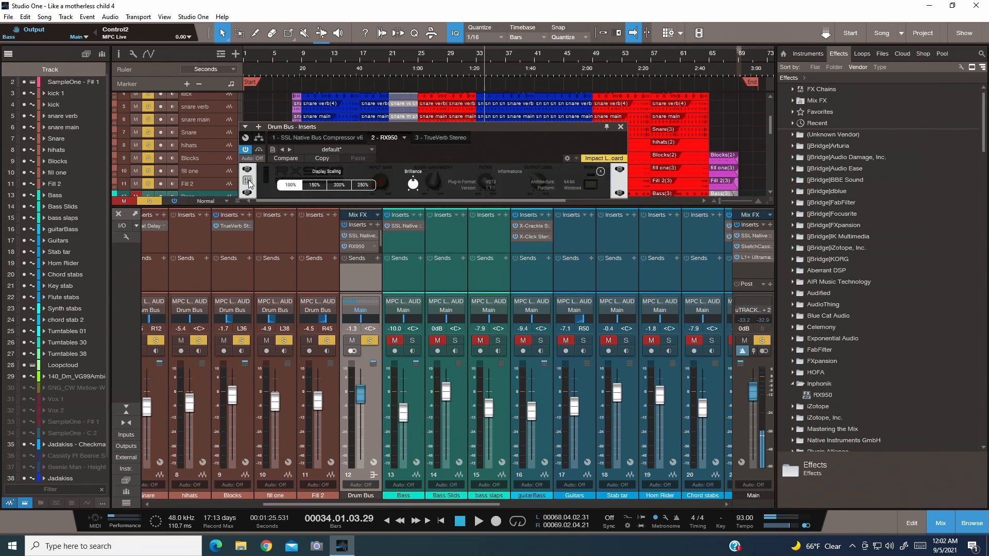
{"action": "left_click", "coordinate": [248, 181]}
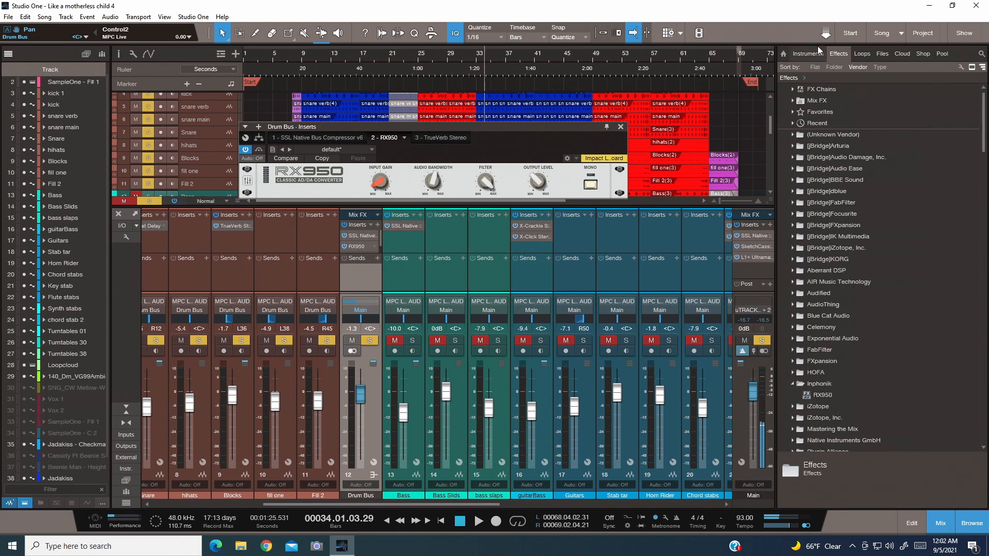
{"action": "scroll", "coordinate": [813, 341], "scroll_direction": "down", "scroll_amount": 1}
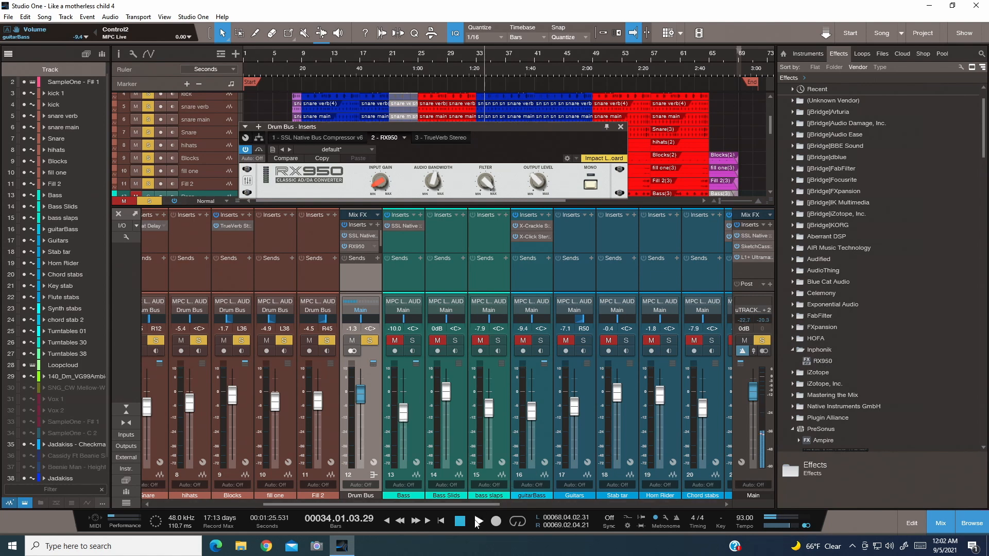
- Clear the solos on the Drum Bus and mic channels, and open the SketchCassette II insert on the Main channel
{"action": "left_click_drag", "start_coordinate": [472, 506], "coordinate": [472, 505]}
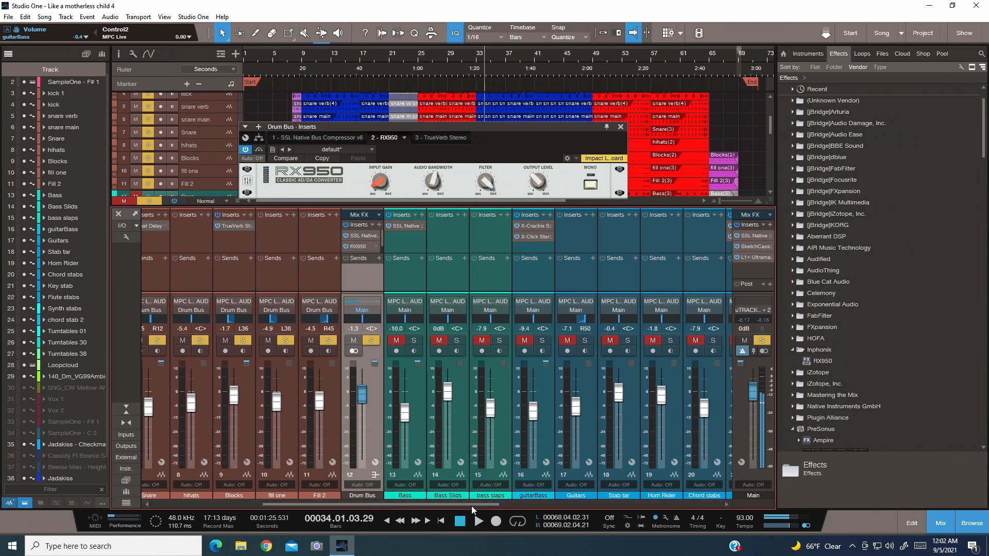
{"action": "left_click", "coordinate": [374, 340]}
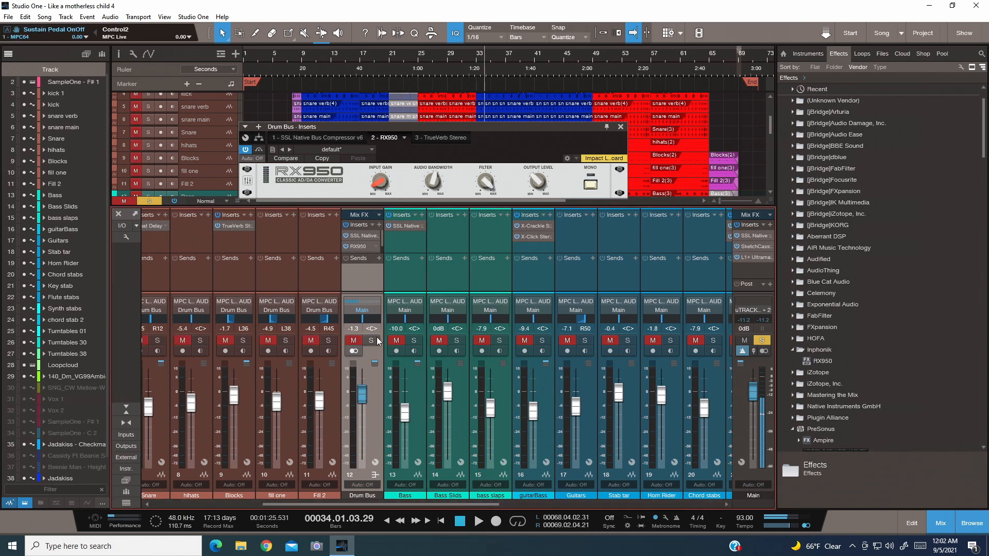
{"action": "left_click_drag", "start_coordinate": [409, 502], "coordinate": [463, 518]}
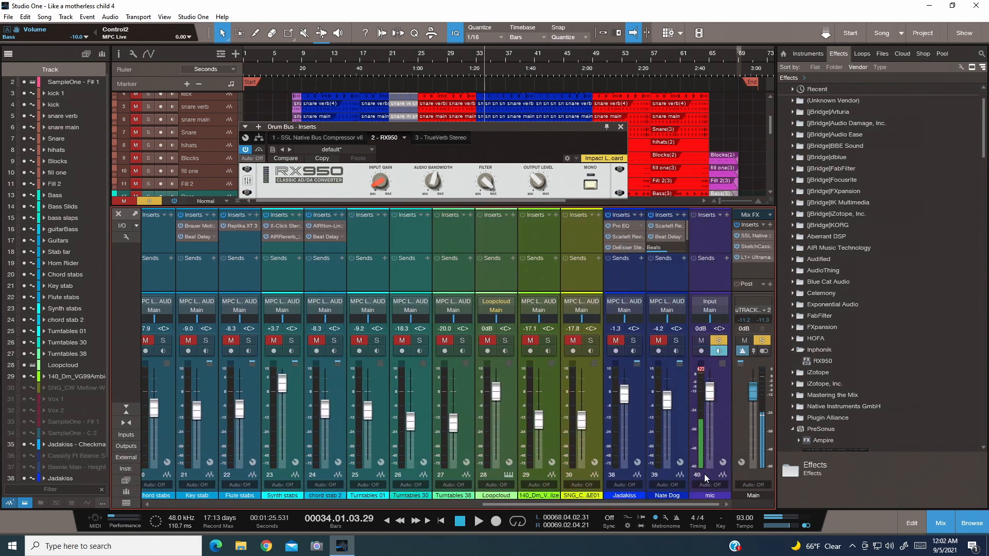
{"action": "left_click", "coordinate": [715, 338]}
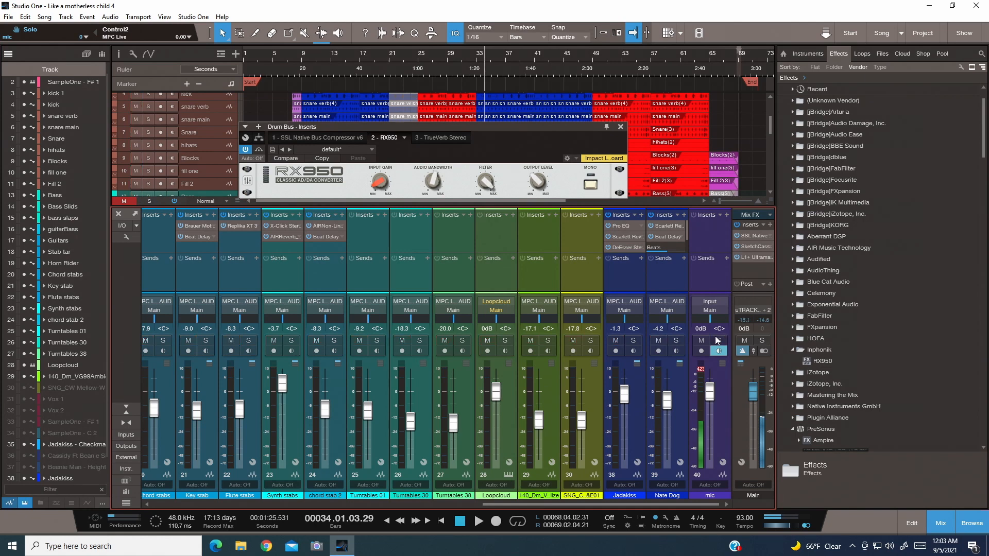
{"action": "left_click", "coordinate": [749, 246]}
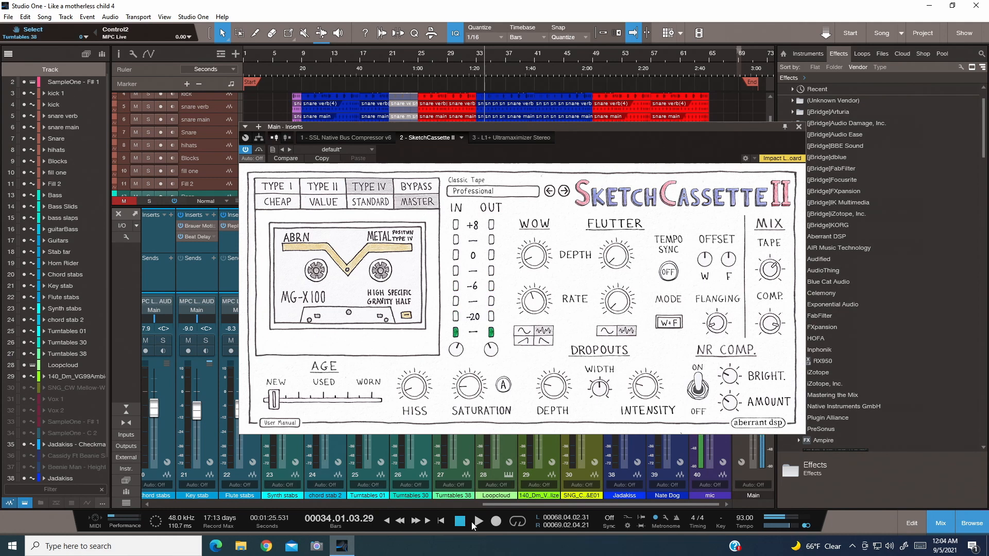
- Play the song from the start and mute the Jadakiss and Nate Dog vocal channels, keeping the mic channel unmuted
{"action": "left_click", "coordinate": [456, 522]}
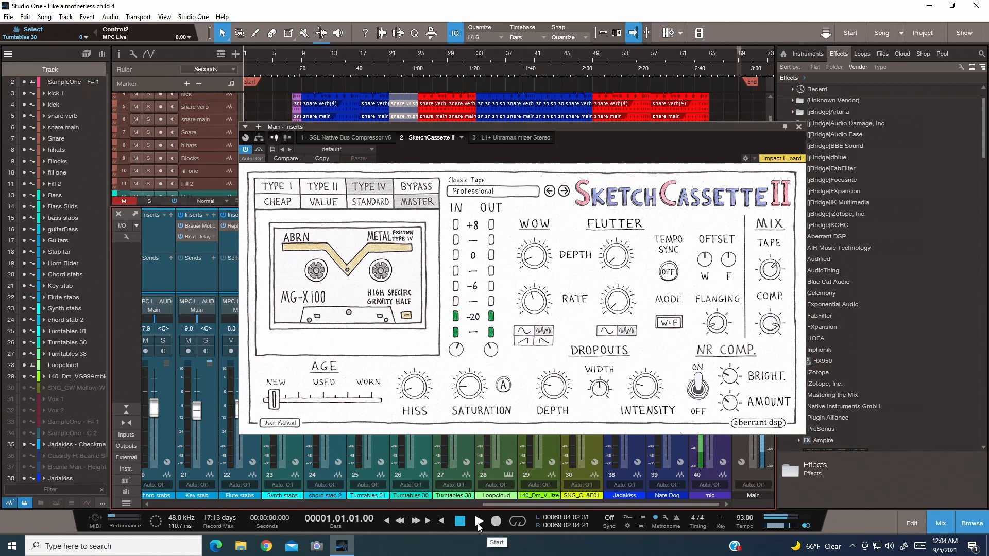
{"action": "left_click", "coordinate": [477, 521]}
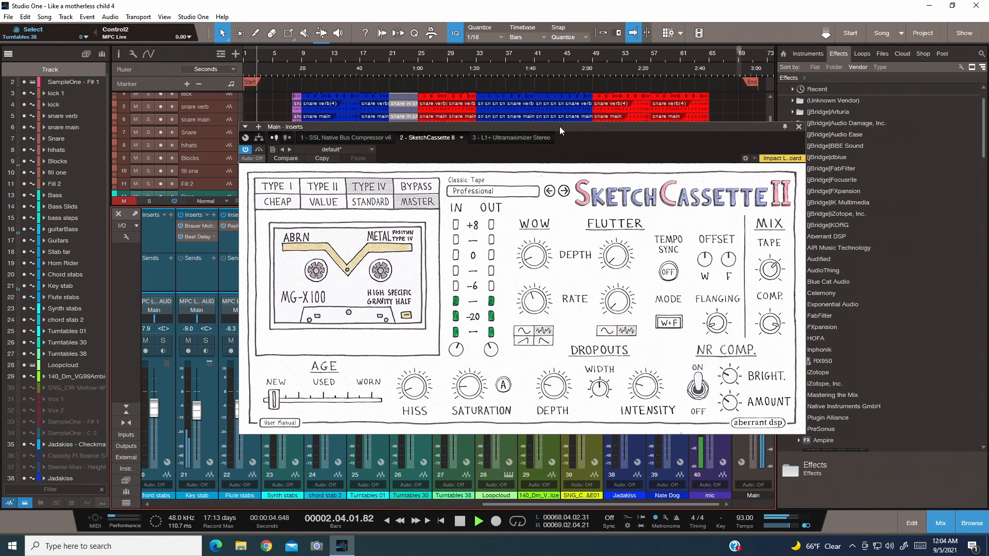
{"action": "left_click_drag", "start_coordinate": [563, 128], "coordinate": [366, 108]}
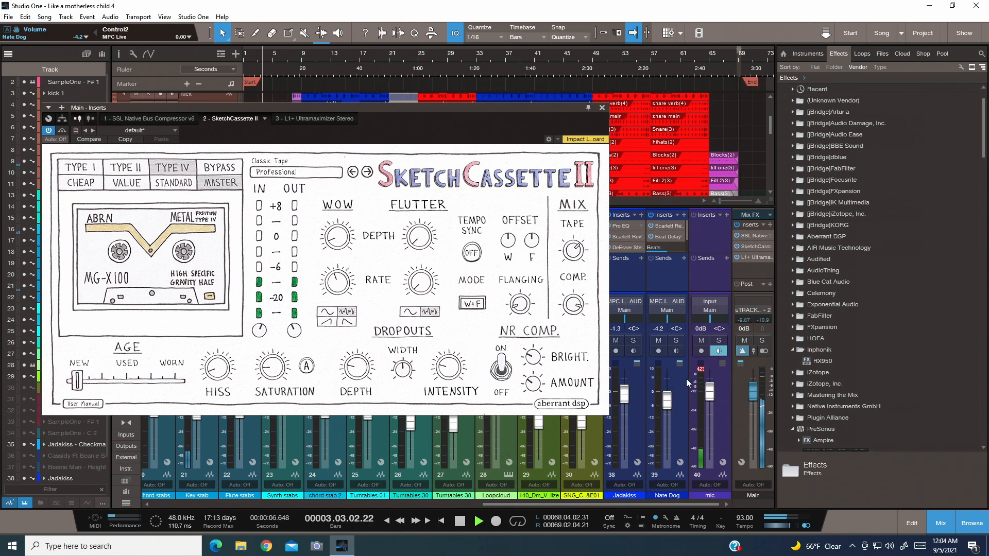
{"action": "left_click", "coordinate": [702, 342]}
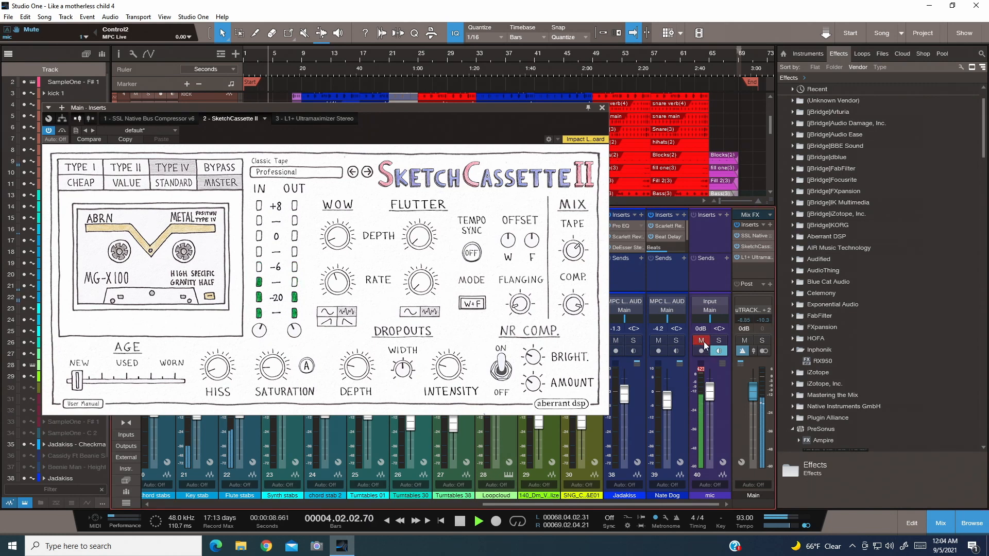
{"action": "left_click", "coordinate": [704, 342]}
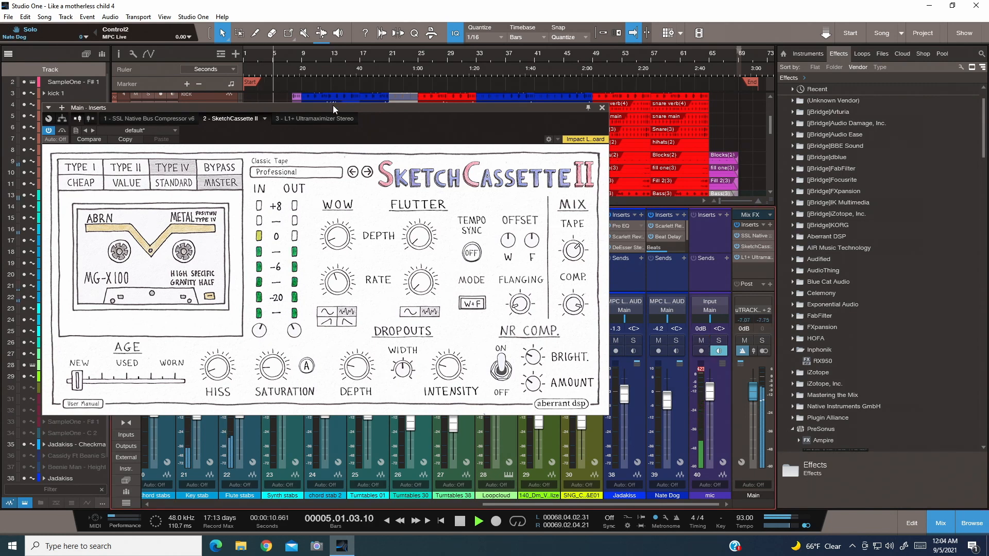
{"action": "left_click_drag", "start_coordinate": [333, 105], "coordinate": [378, 105]}
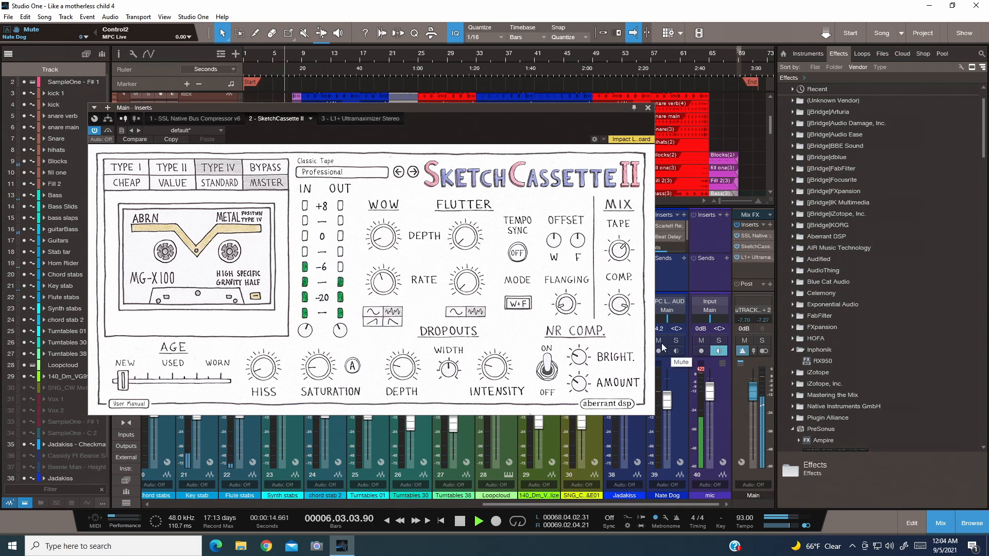
{"action": "left_click_drag", "start_coordinate": [576, 112], "coordinate": [477, 94]}
{"action": "left_click", "coordinate": [614, 340]}
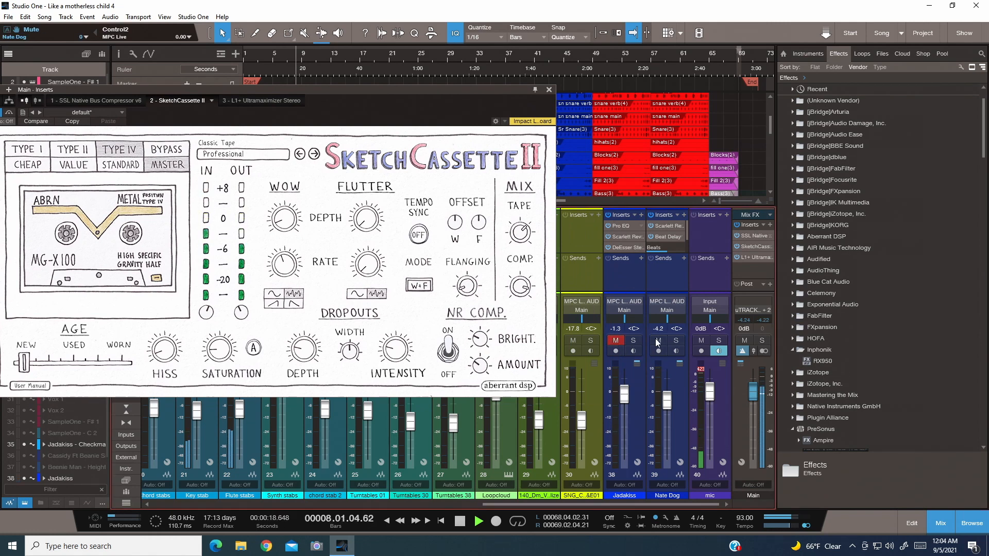
{"action": "left_click", "coordinate": [660, 341]}
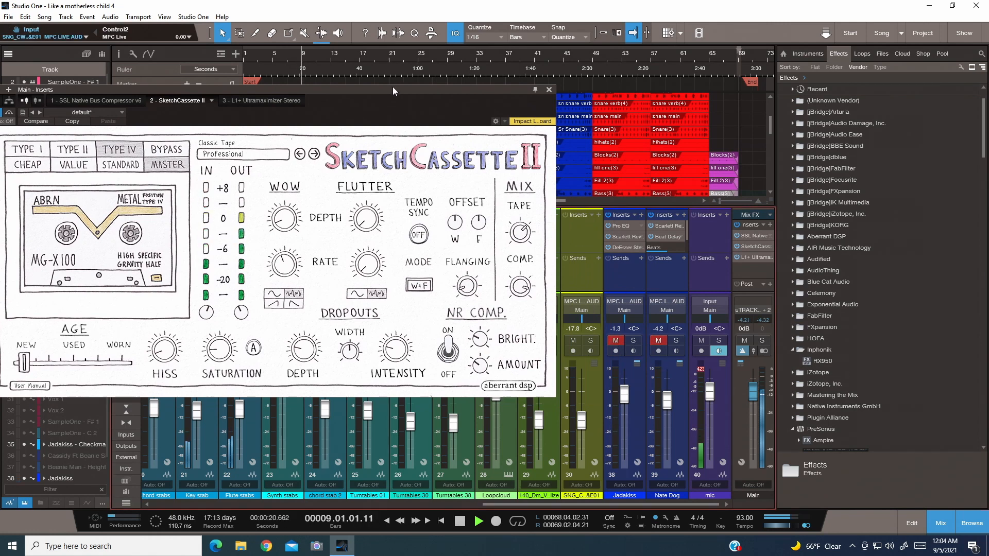
{"action": "left_click_drag", "start_coordinate": [393, 87], "coordinate": [466, 84]}
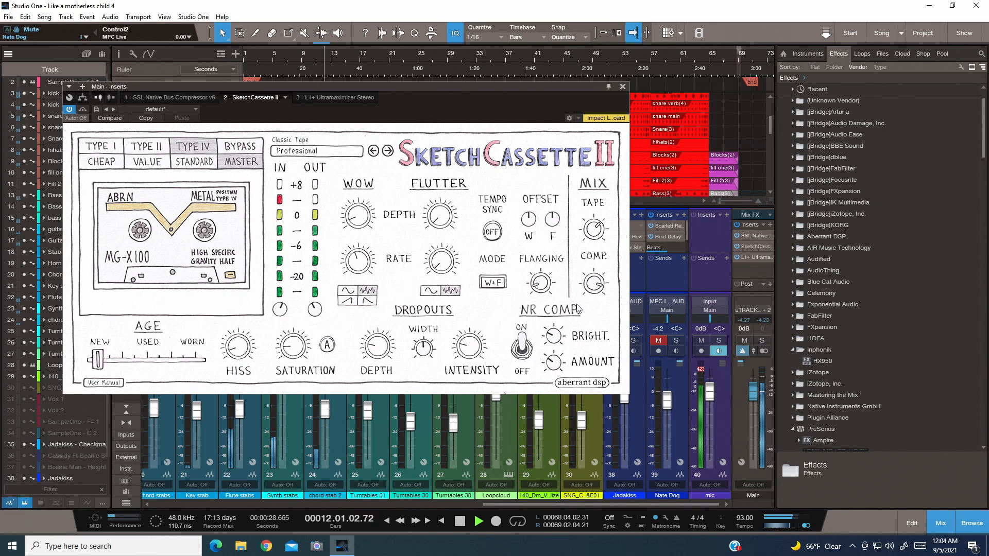
- Compare the playing mix with SketchCassette II bypassed and active, leave it switched on, and stop playback
{"action": "left_click", "coordinate": [70, 109]}
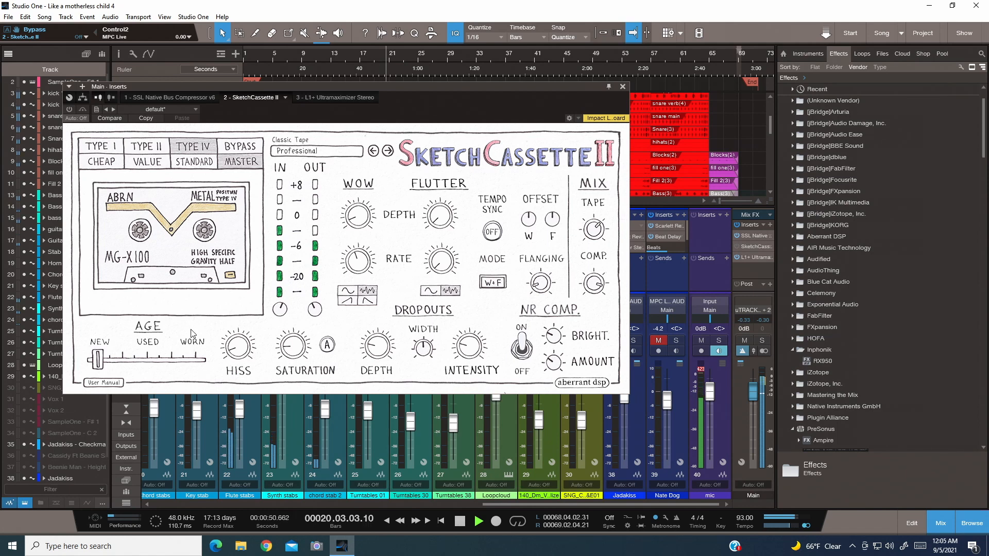
{"action": "left_click", "coordinate": [68, 110]}
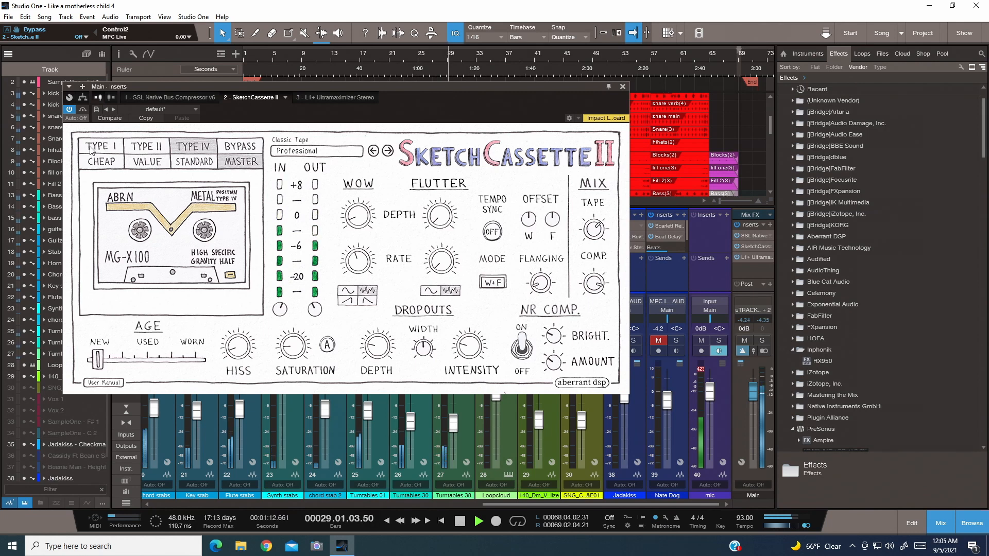
{"action": "left_click", "coordinate": [69, 109]}
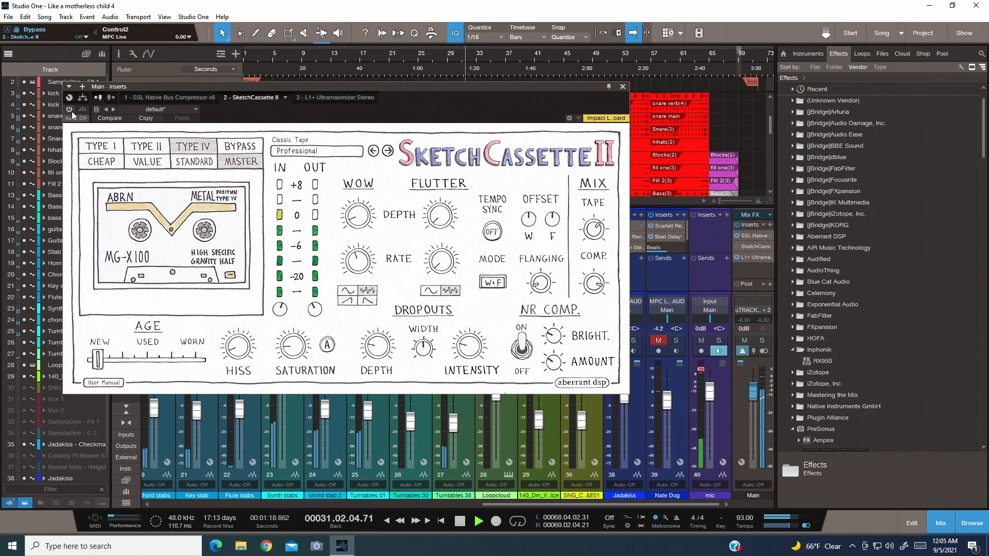
{"action": "left_click", "coordinate": [70, 110]}
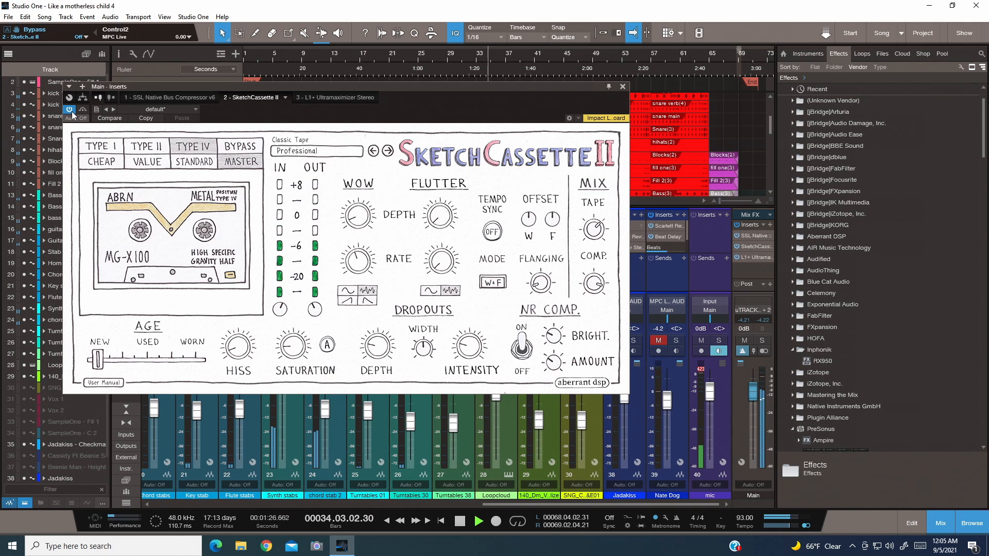
{"action": "key", "text": "space"}
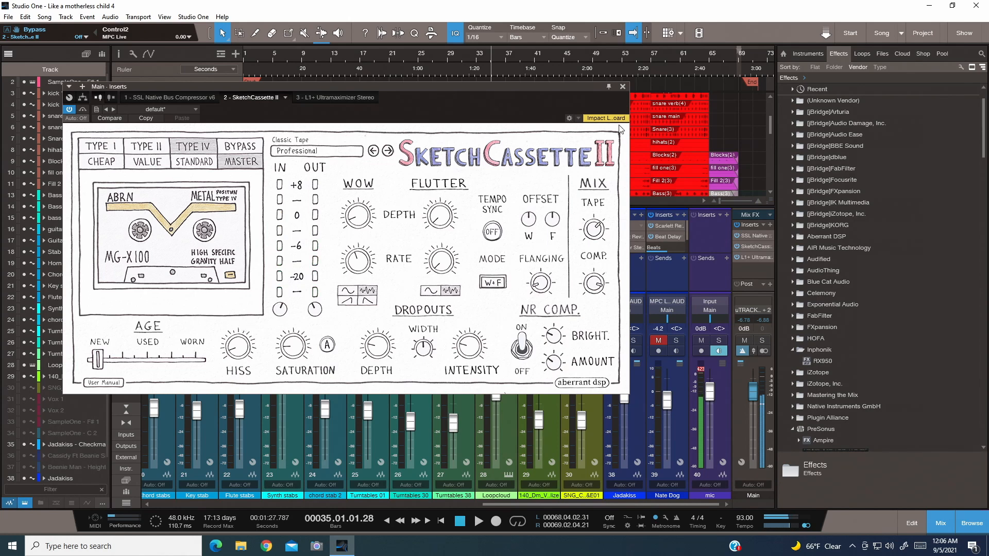
- Close SketchCassette II, open the SSL Native Bus Compressor on the Main channel, and briefly audition the song from the start
{"action": "left_click", "coordinate": [623, 87]}
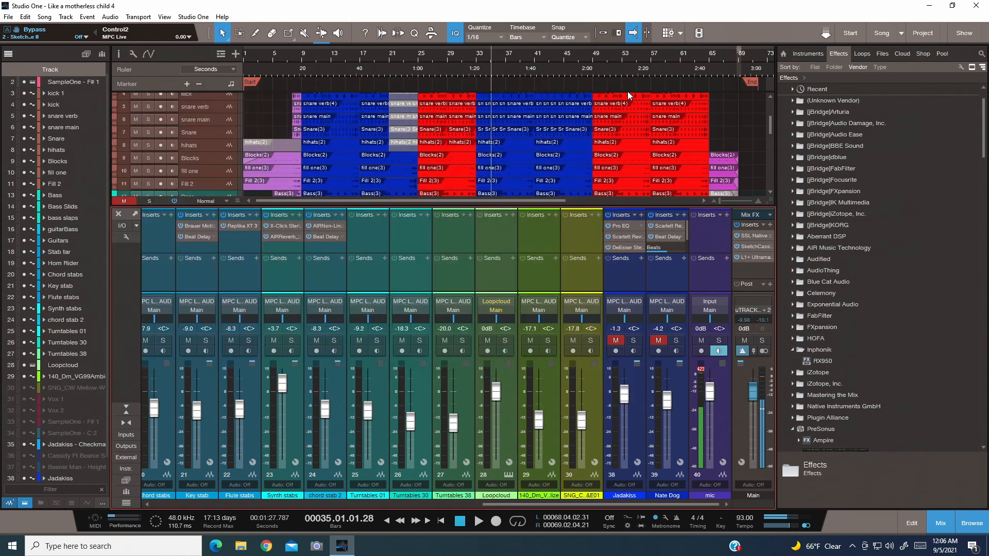
{"action": "left_click", "coordinate": [755, 237]}
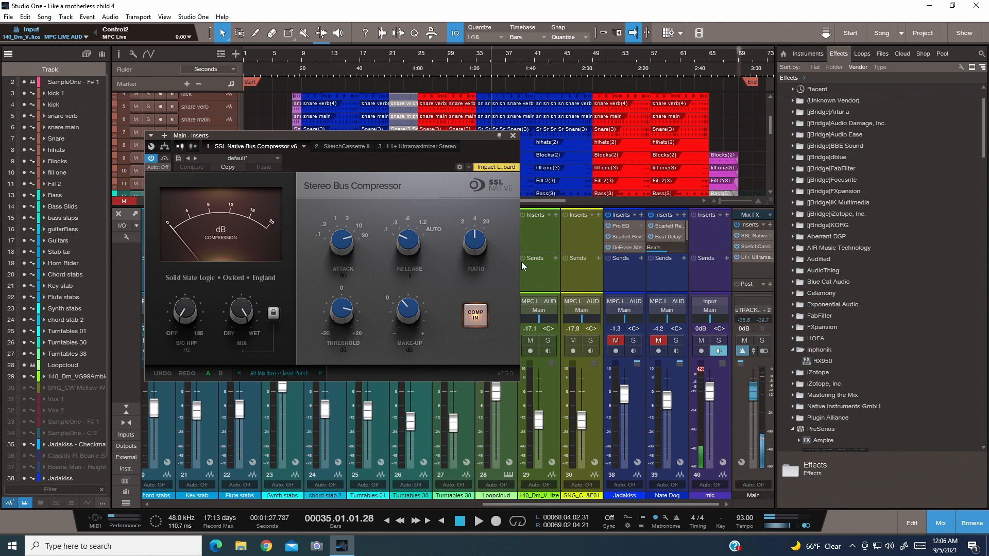
{"action": "mouse_move", "coordinate": [337, 315]}
{"action": "left_click", "coordinate": [457, 524]}
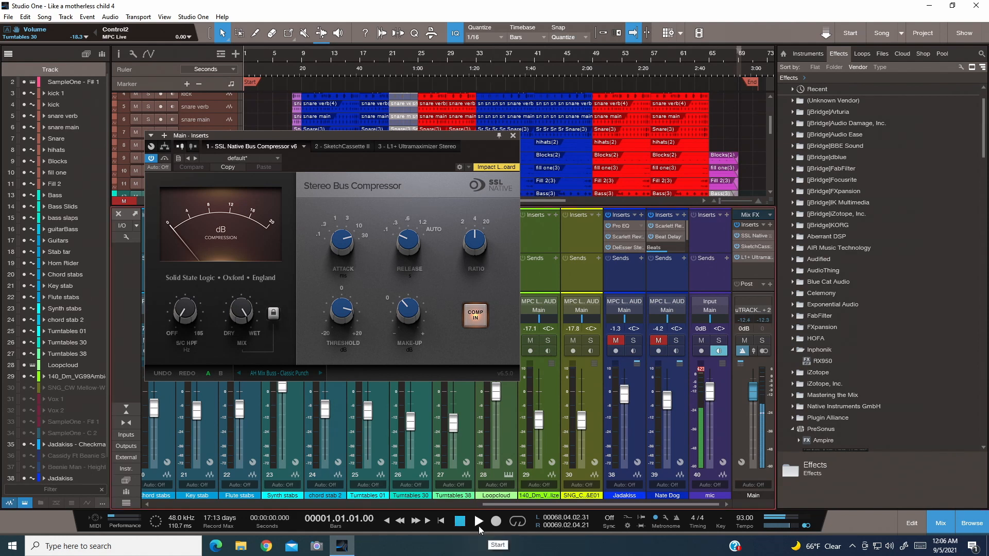
{"action": "left_click", "coordinate": [478, 525]}
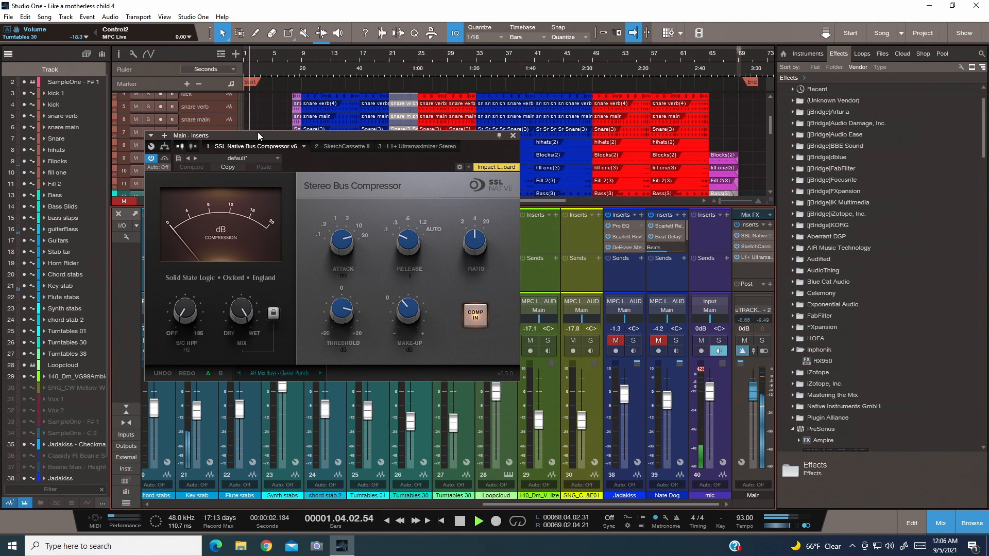
{"action": "left_click_drag", "start_coordinate": [258, 133], "coordinate": [385, 94]}
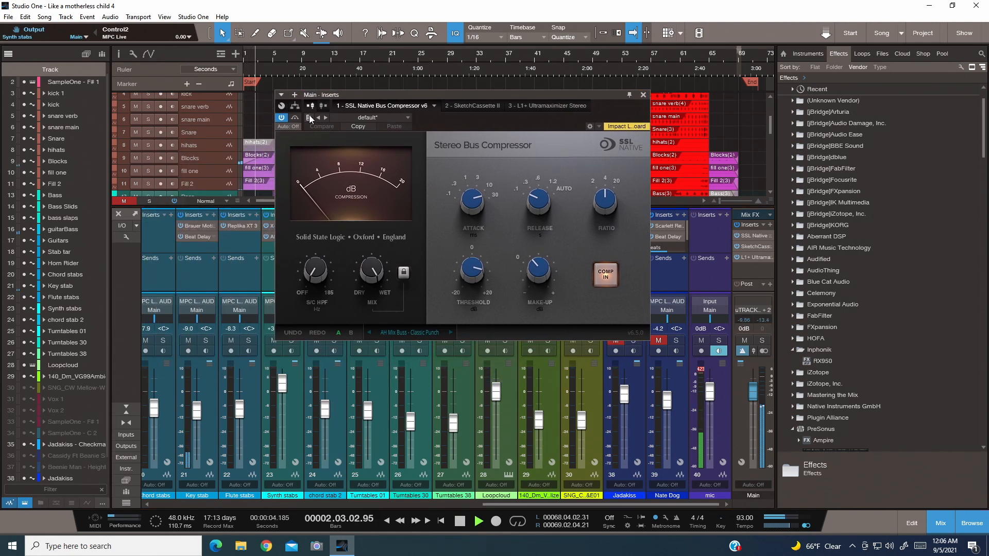
{"action": "left_click", "coordinate": [459, 521]}
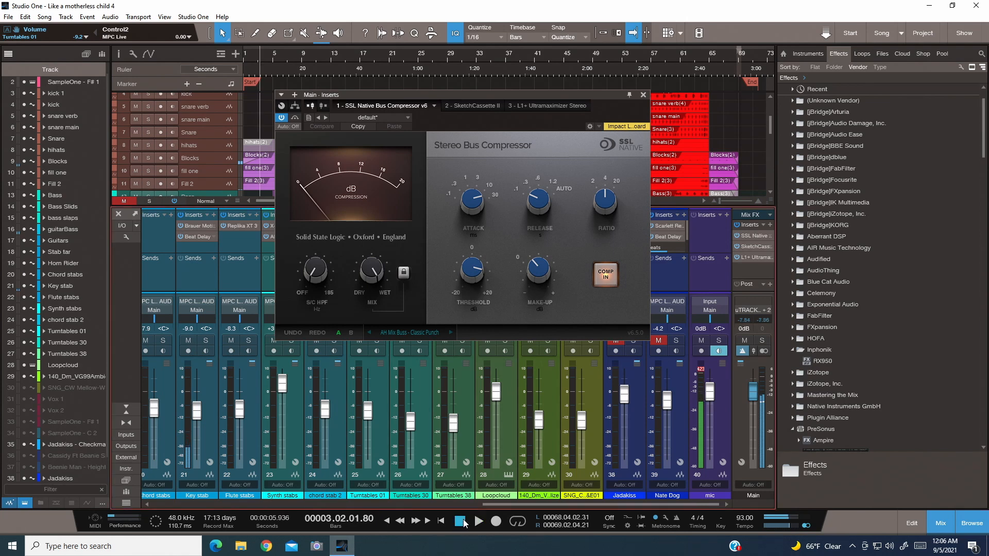
- Place the playhead just before bar 9 and solo the Drum Bus and mic channels, keeping the compressor window clear of them
{"action": "left_click_drag", "start_coordinate": [418, 106], "coordinate": [319, 283]}
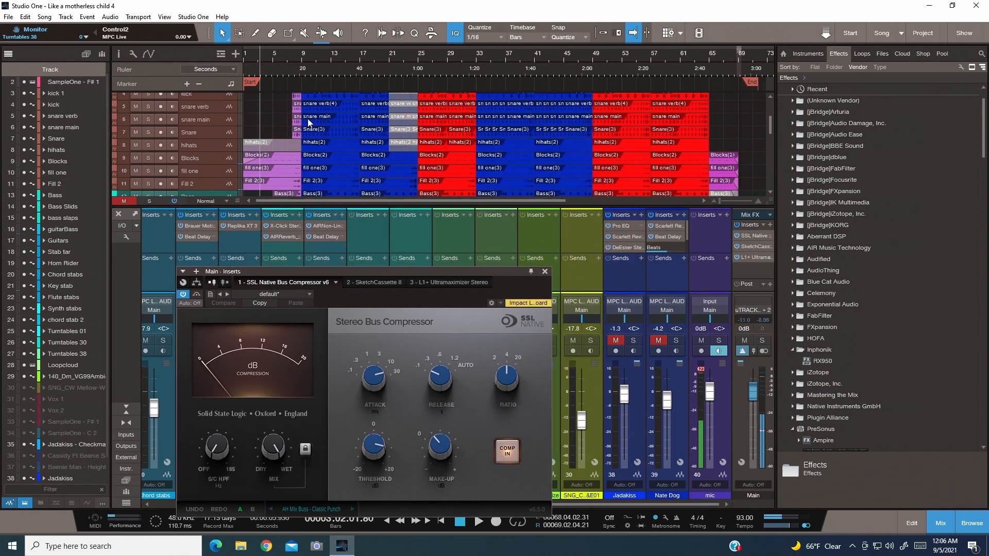
{"action": "left_click", "coordinate": [301, 51]}
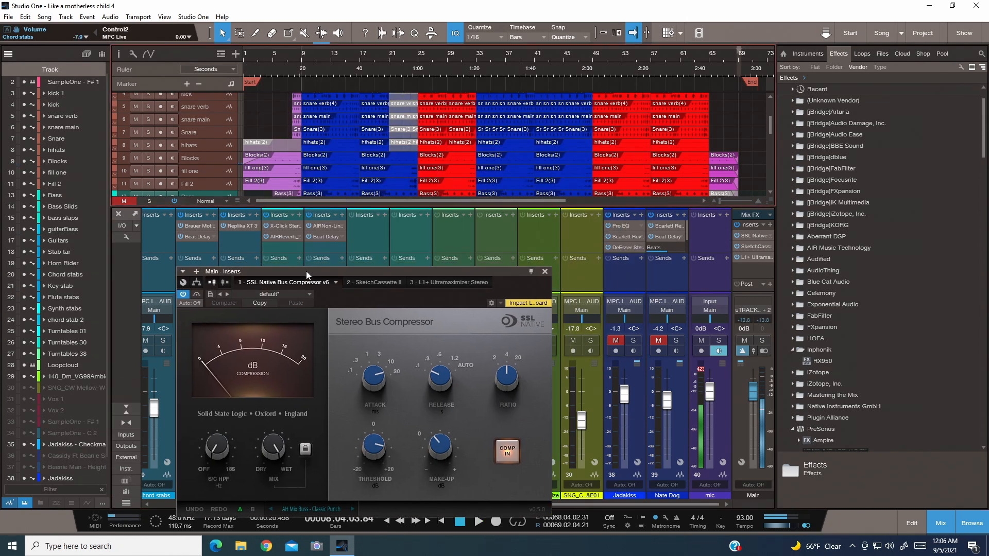
{"action": "left_click_drag", "start_coordinate": [306, 271], "coordinate": [499, 220]}
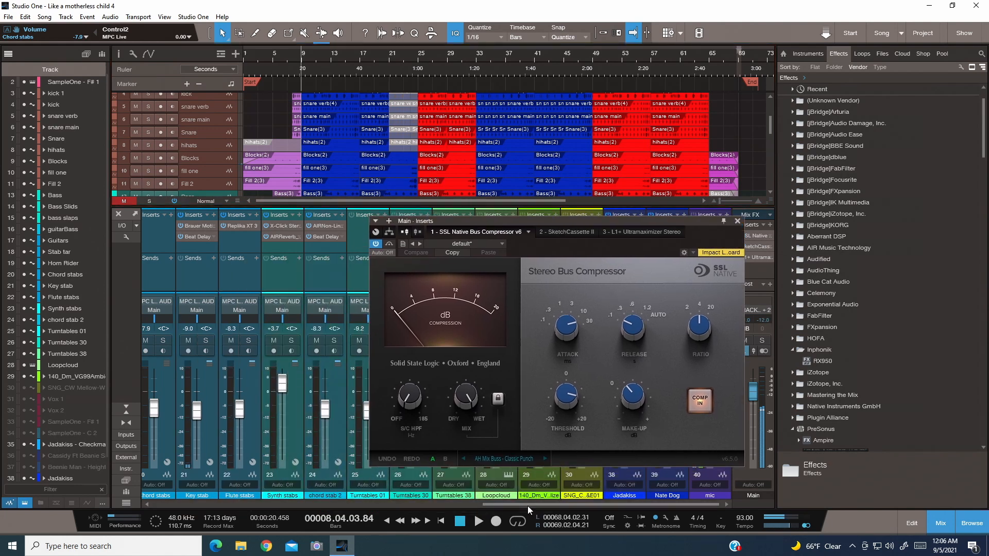
{"action": "left_click_drag", "start_coordinate": [528, 505], "coordinate": [367, 521]}
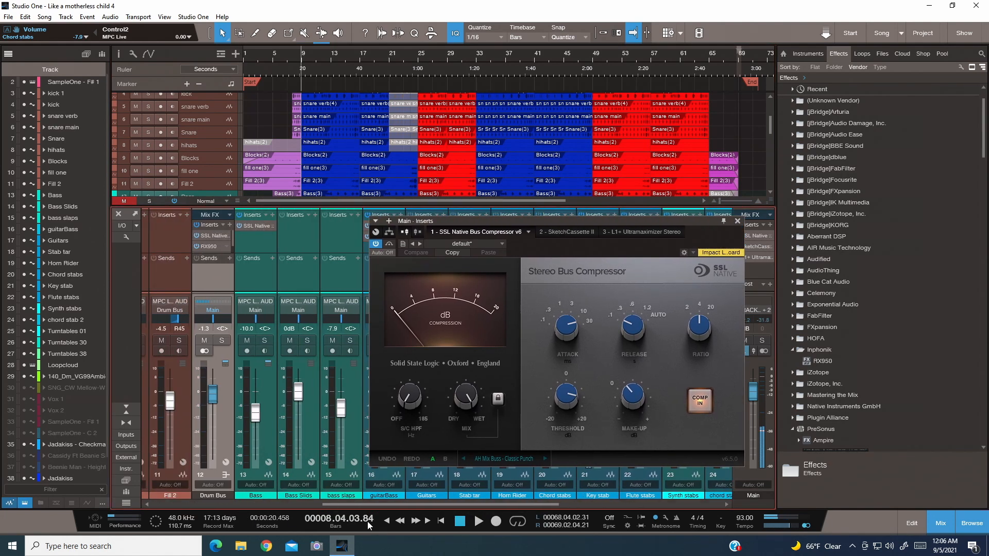
{"action": "left_click", "coordinate": [222, 340]}
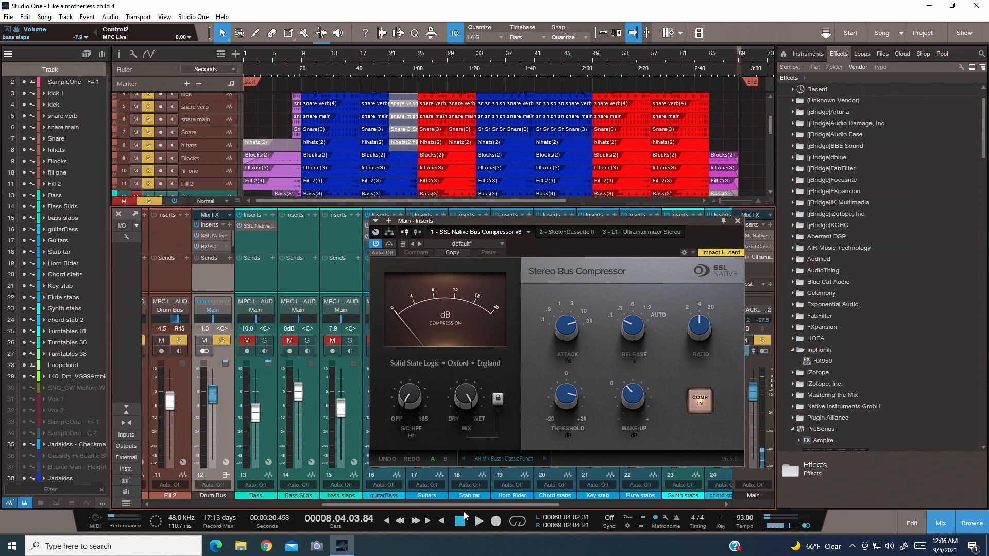
{"action": "left_click_drag", "start_coordinate": [583, 225], "coordinate": [370, 196]}
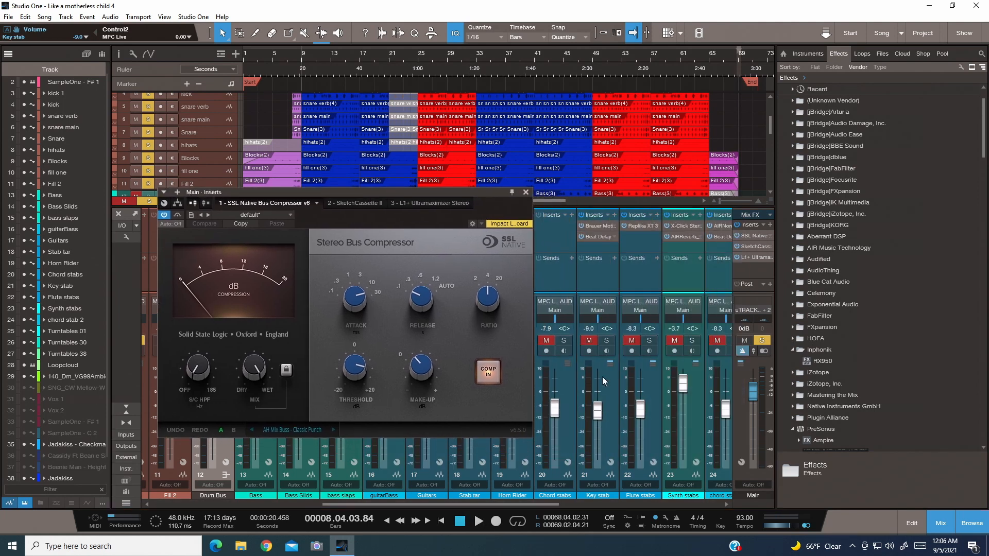
{"action": "left_click_drag", "start_coordinate": [501, 506], "coordinate": [702, 500]}
{"action": "left_click", "coordinate": [703, 340]}
{"action": "left_click", "coordinate": [718, 341]}
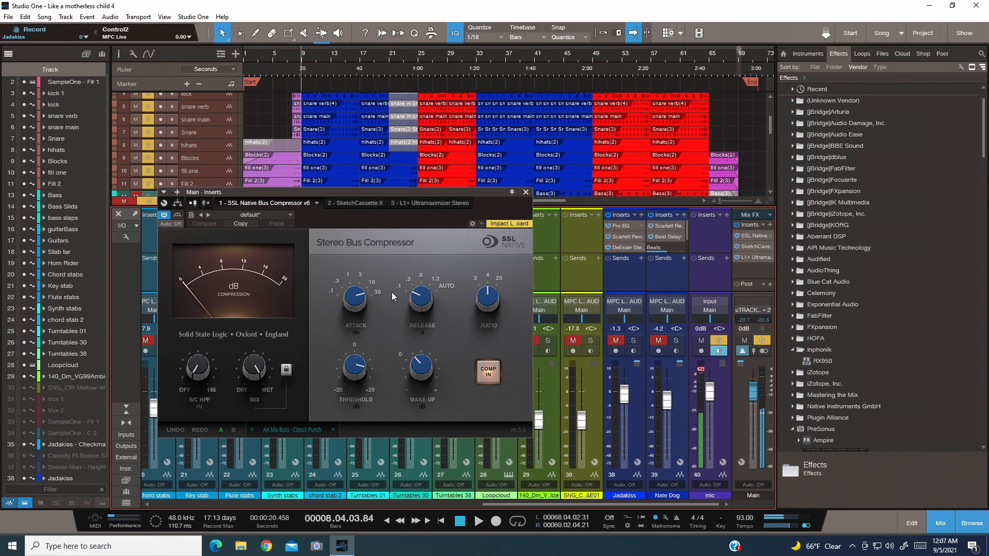
- Listen to the soloed drums with the bus compressor open, stop playback, and clear all solos
{"action": "left_click", "coordinate": [476, 521]}
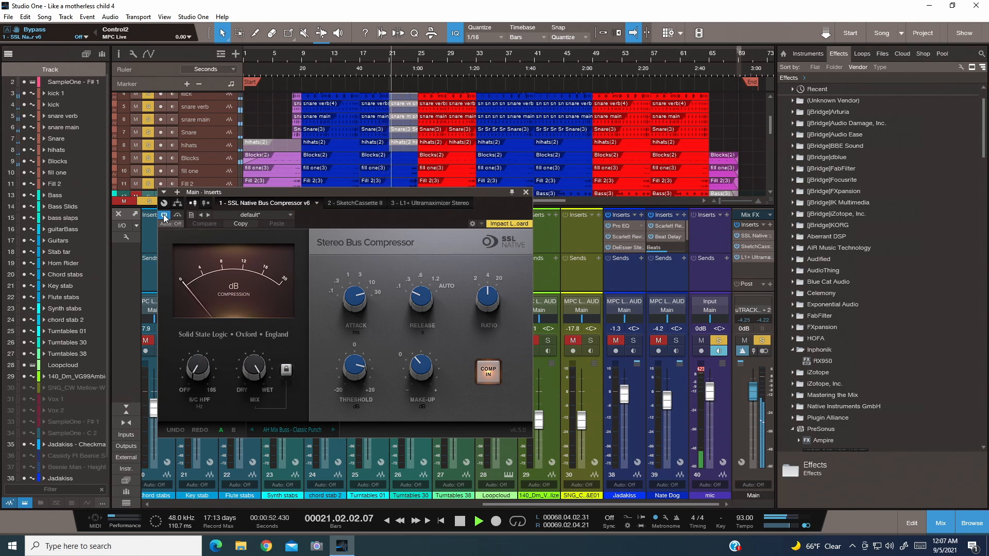
{"action": "left_click", "coordinate": [462, 523]}
{"action": "left_click", "coordinate": [295, 483]}
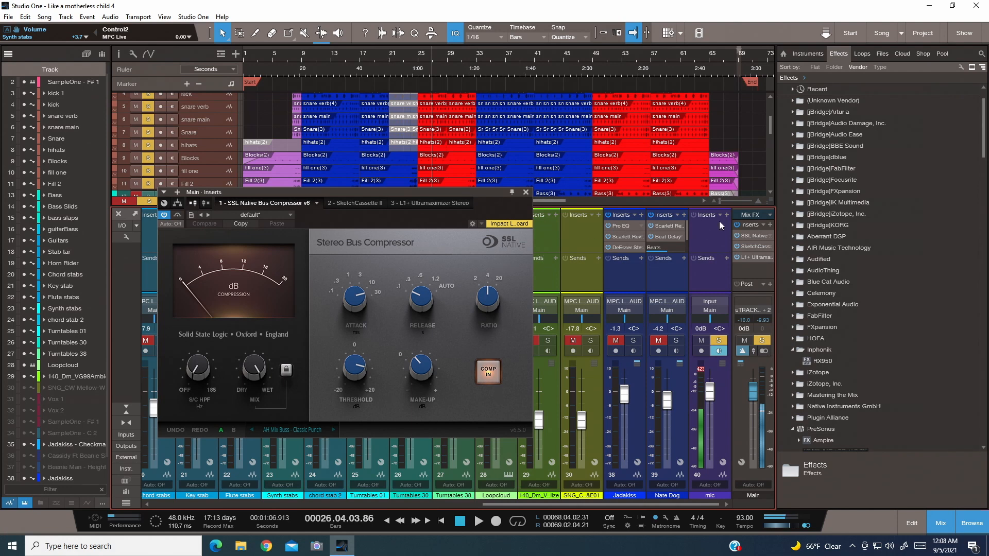
{"action": "left_click", "coordinate": [763, 341]}
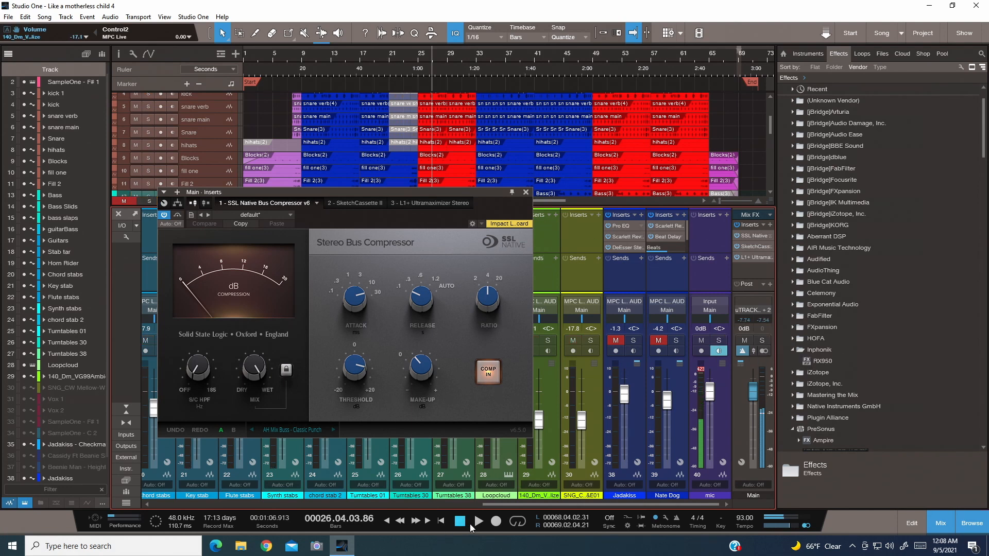
- Play the full mix from bar 9, toggle the SSL bus compressor's bypass to compare the sound, and stop playback
{"action": "left_click", "coordinate": [302, 58]}
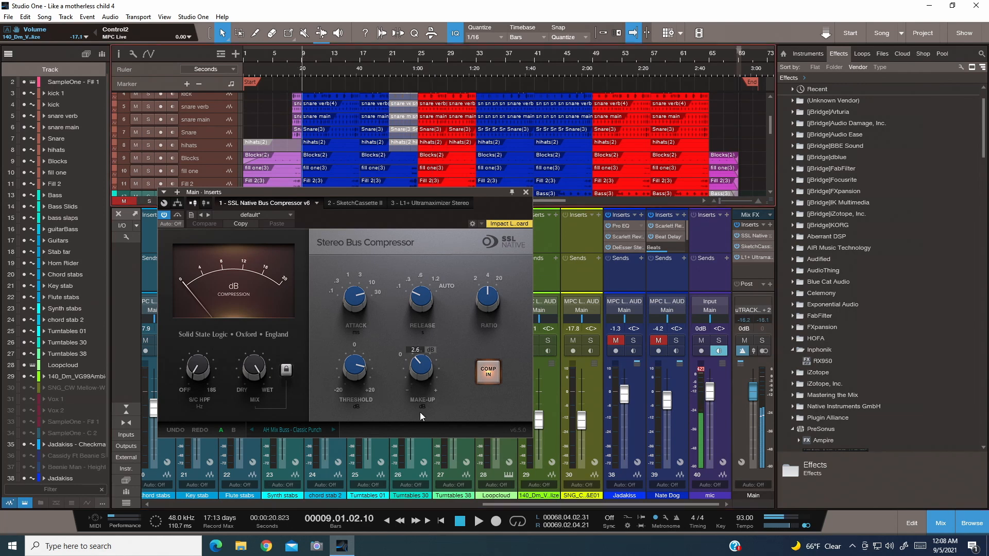
{"action": "left_click", "coordinate": [477, 523]}
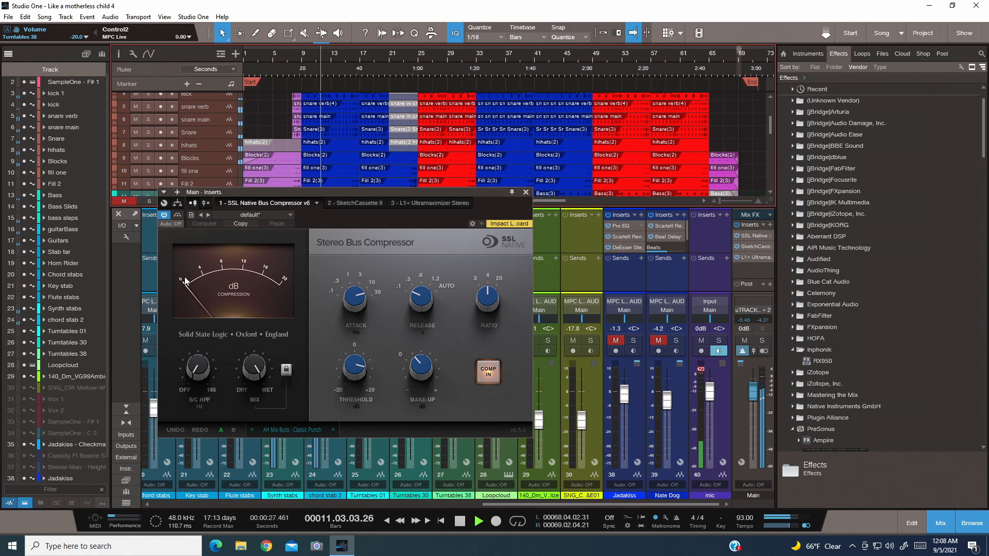
{"action": "left_click", "coordinate": [164, 215]}
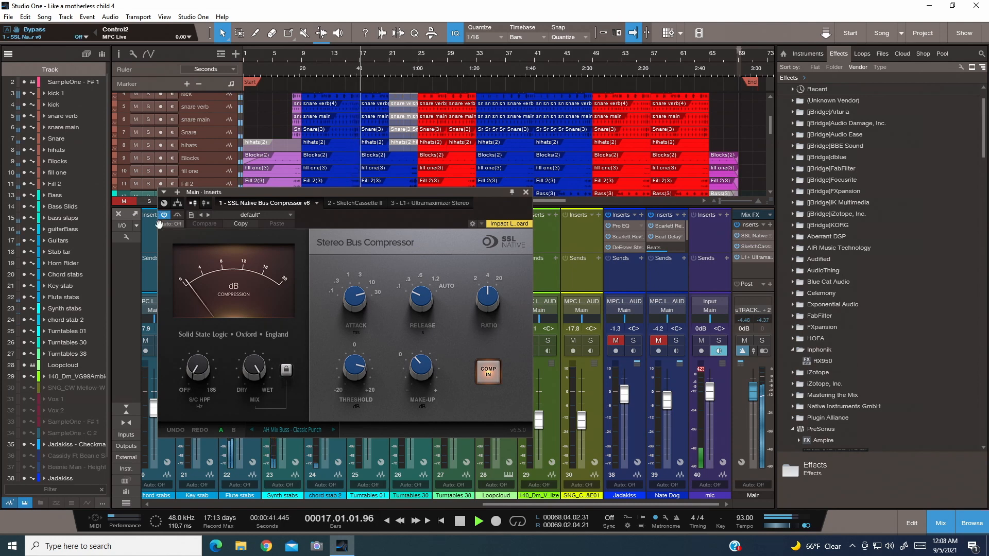
{"action": "left_click", "coordinate": [462, 522]}
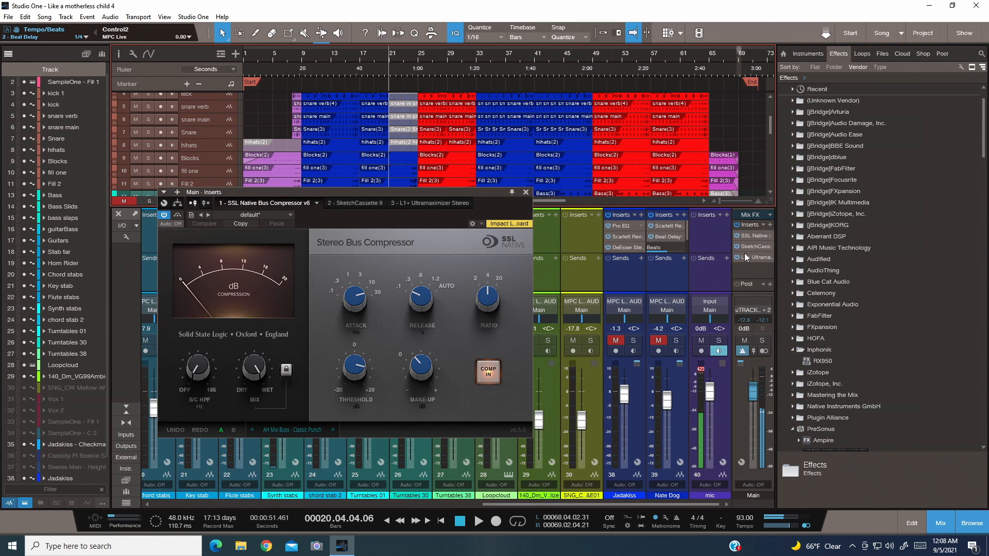
- Close the SSL bus compressor and inspect the L1+ Ultramaximizer on the Main channel, closing its window when done
{"action": "left_click", "coordinate": [525, 192]}
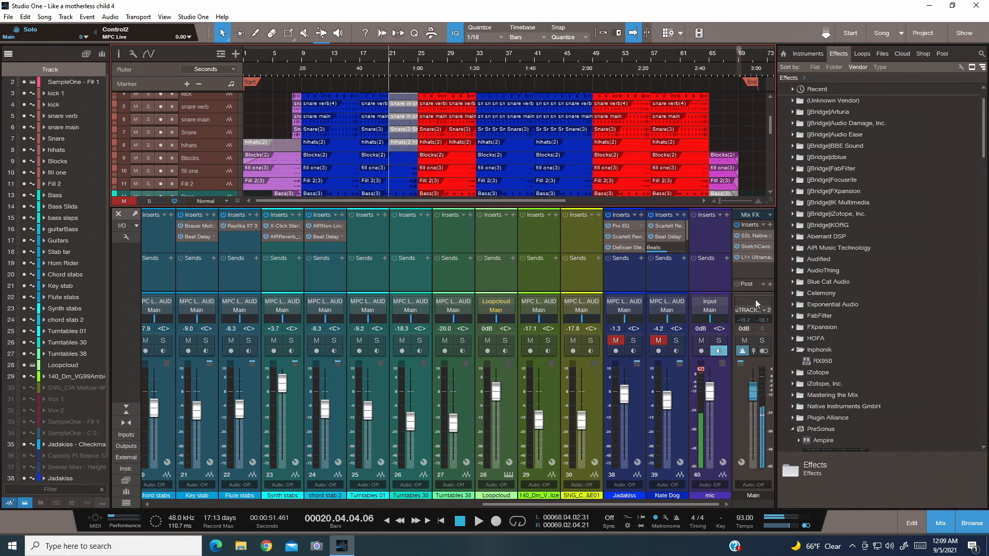
{"action": "left_click", "coordinate": [749, 255]}
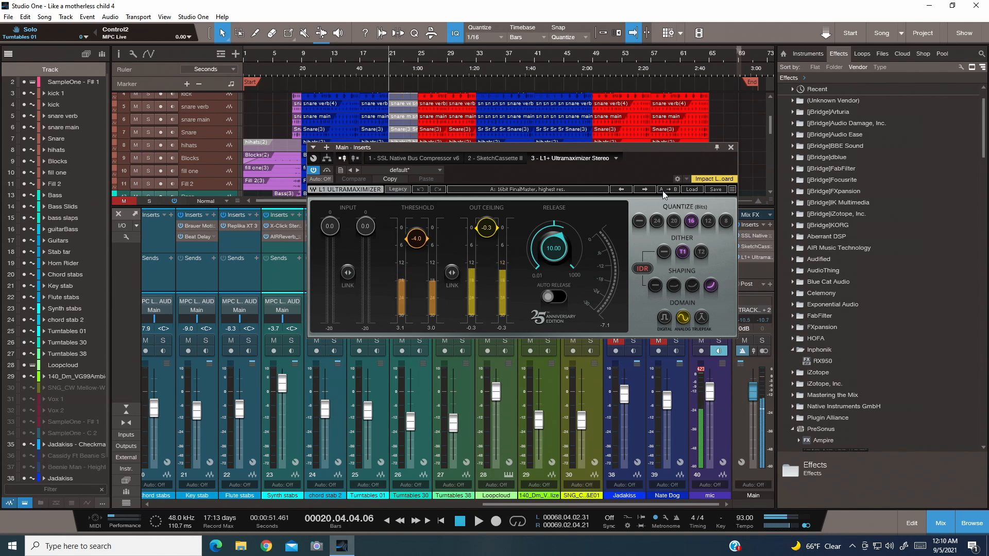
{"action": "left_click", "coordinate": [730, 147]}
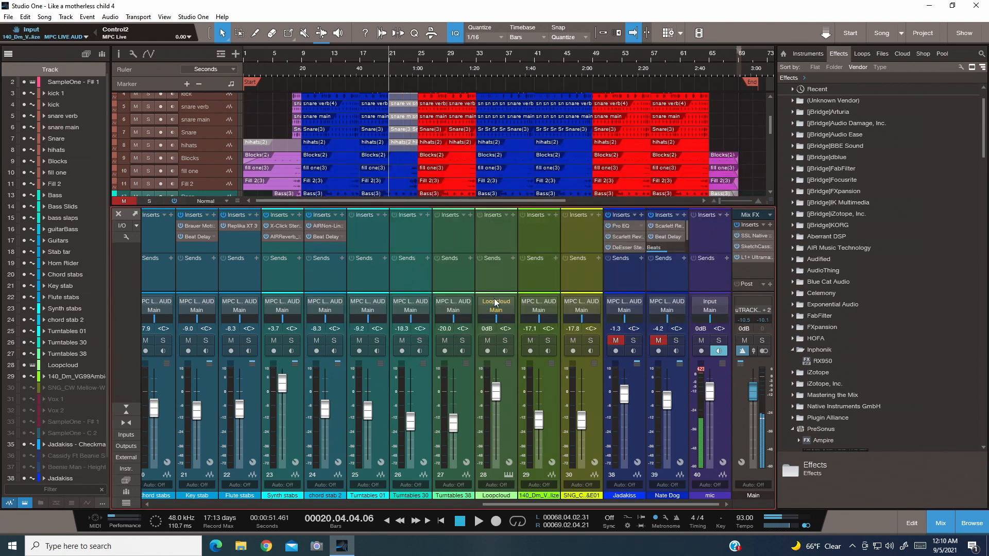
- Examine the SSL Native Channelstrip v6 on the kick channel, close its window, and return the playhead to bar 9
{"action": "mouse_move", "coordinate": [649, 243]}
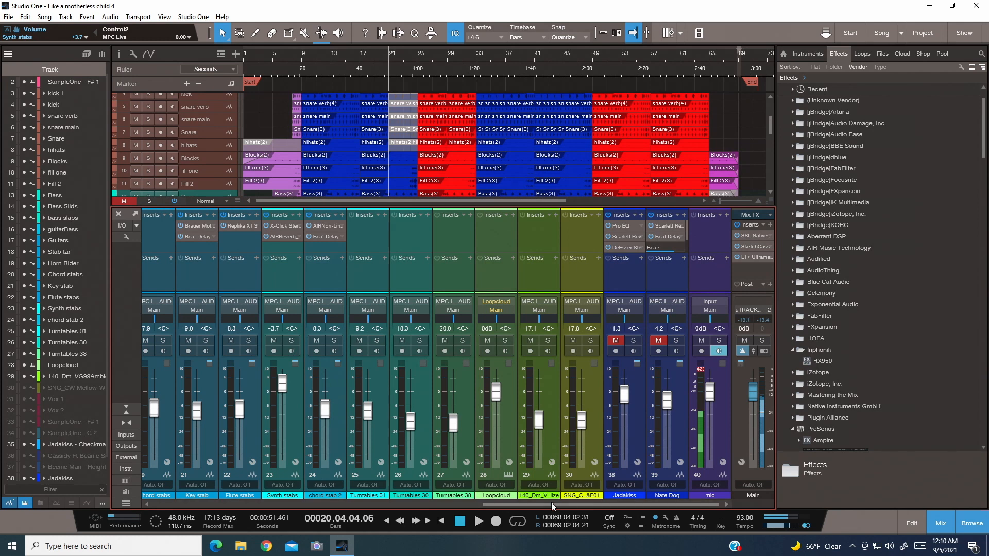
{"action": "left_click_drag", "start_coordinate": [550, 503], "coordinate": [223, 494]}
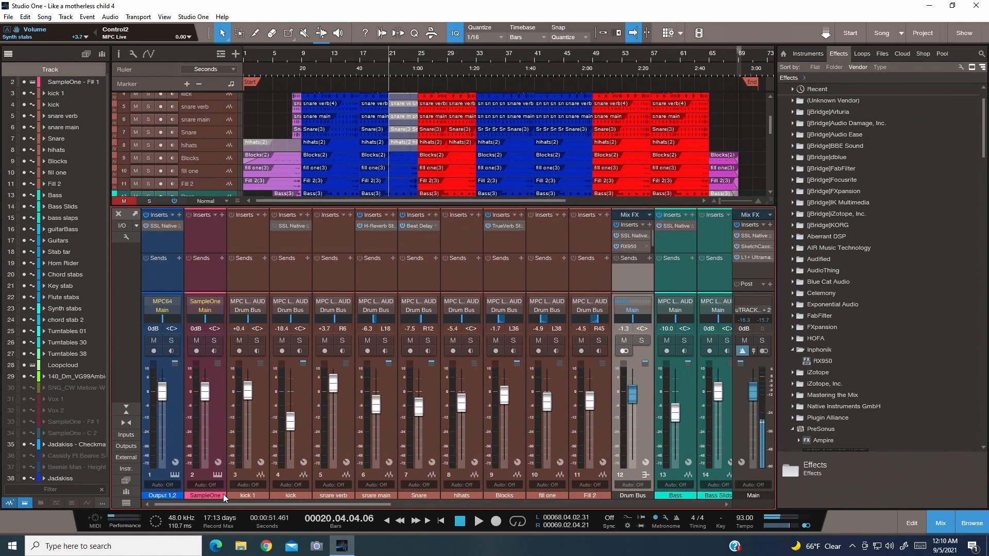
{"action": "left_click", "coordinate": [286, 225]}
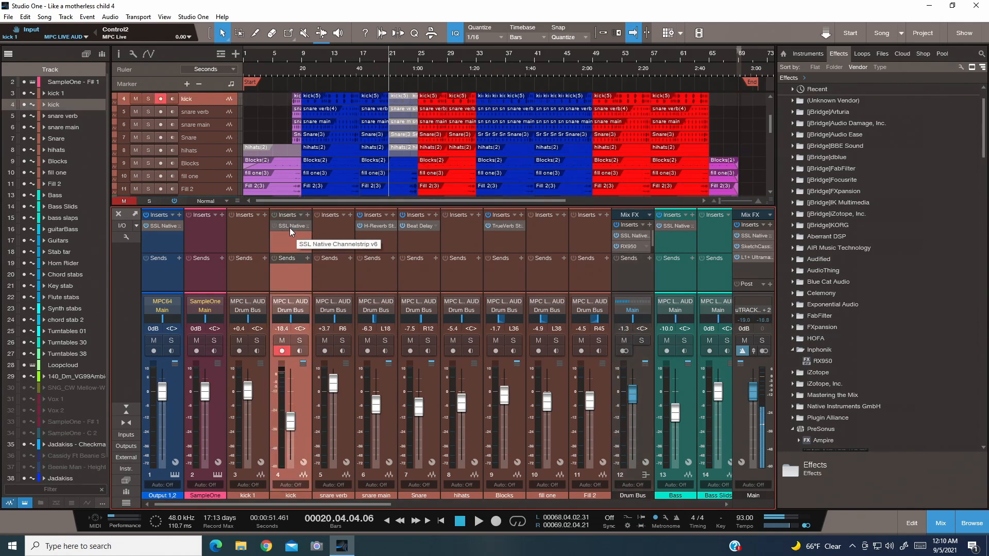
{"action": "left_click", "coordinate": [289, 227]}
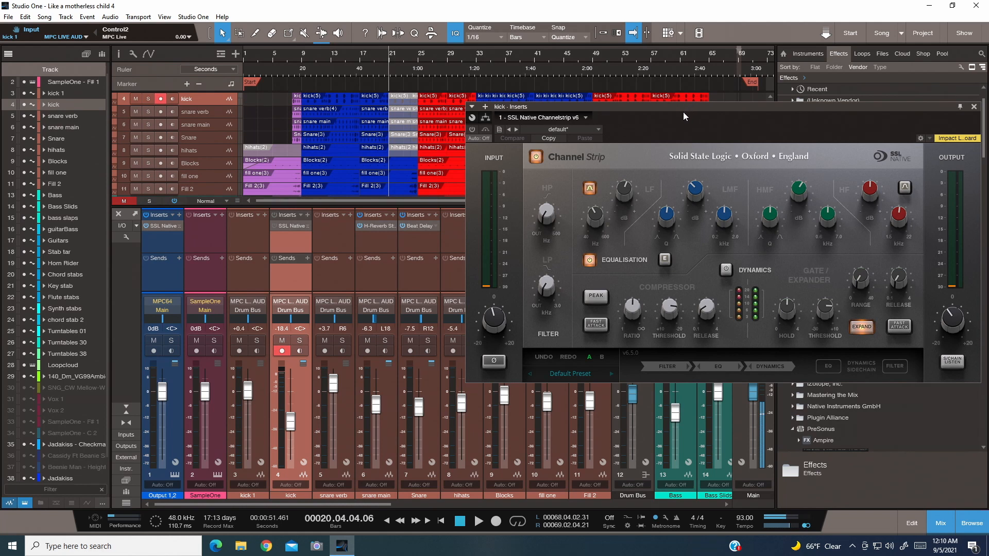
{"action": "left_click_drag", "start_coordinate": [683, 117], "coordinate": [491, 111]}
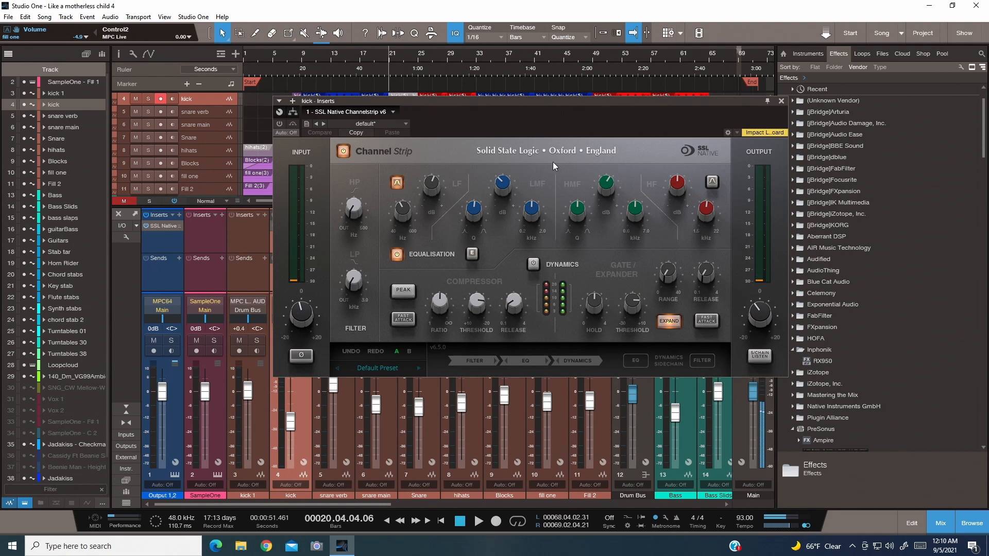
{"action": "left_click", "coordinate": [781, 100]}
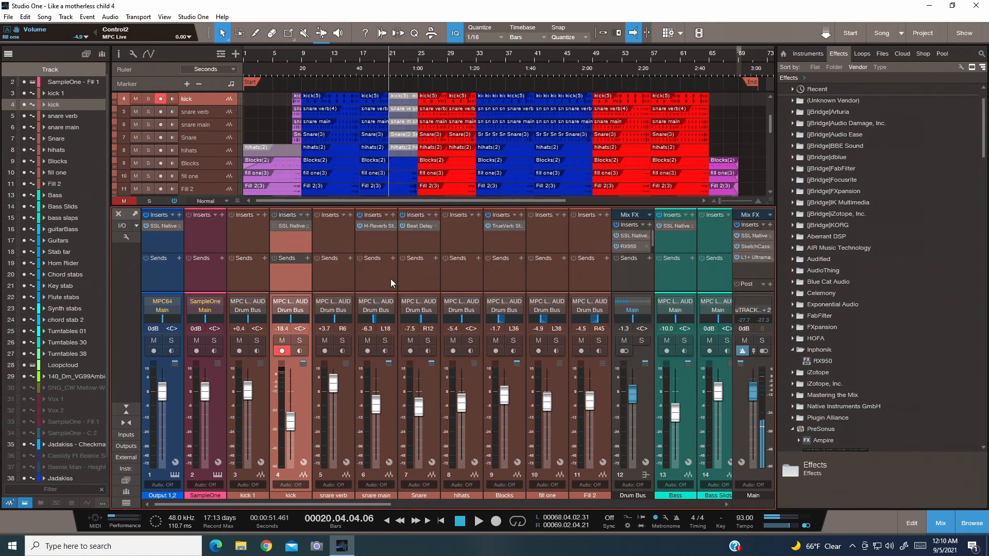
{"action": "left_click", "coordinate": [459, 522]}
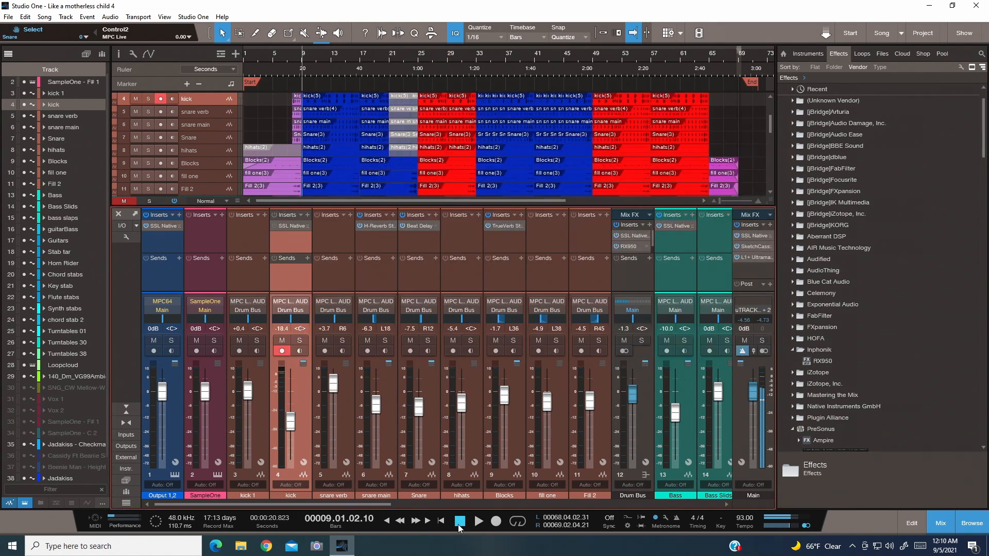